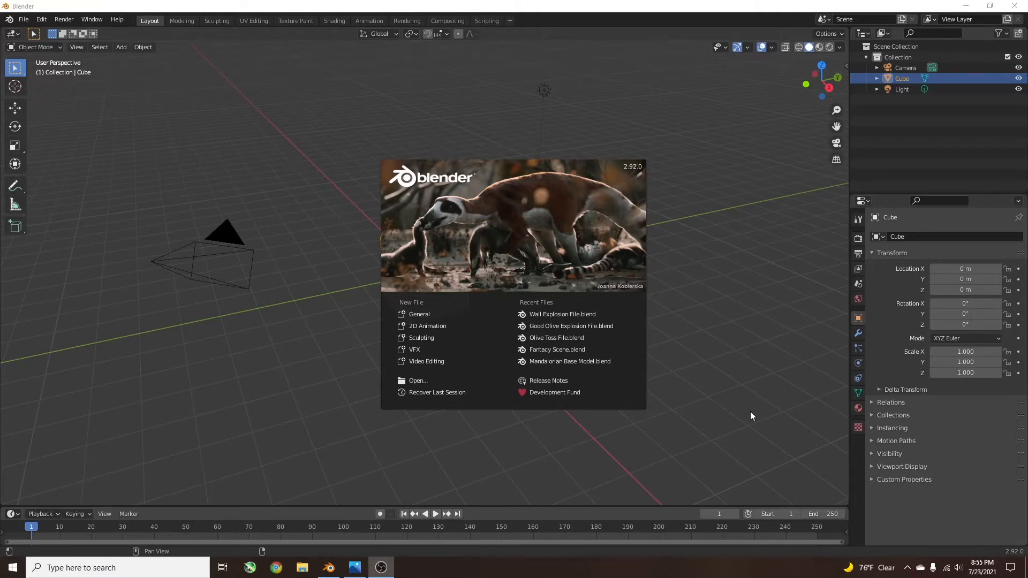
- Open the Compositing workspace and enable the use of nodes for the scene
{"action": "left_click", "coordinate": [468, 54]}
{"action": "left_click", "coordinate": [449, 21]}
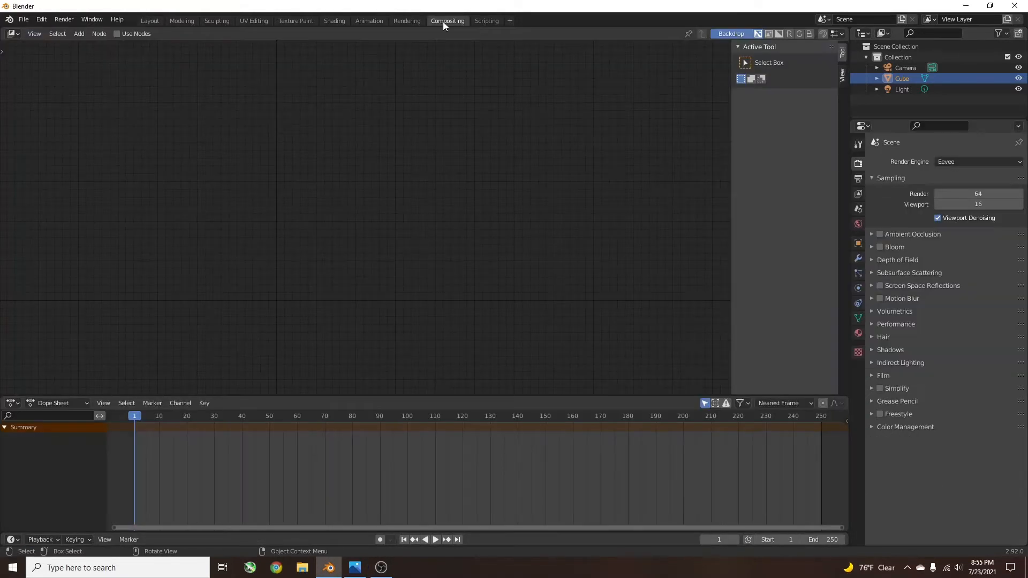
{"action": "left_click", "coordinate": [117, 34]}
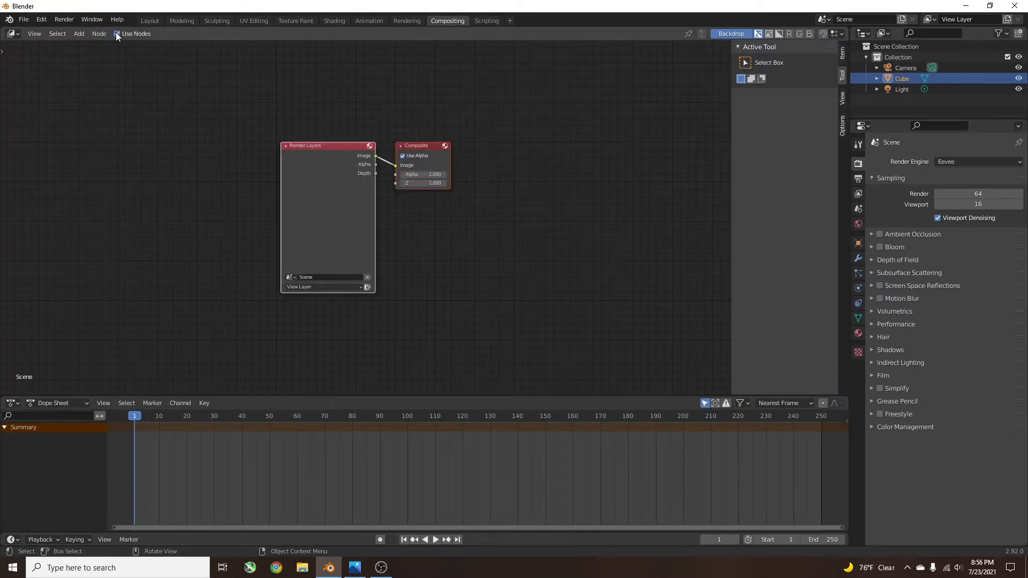
- Delete the Render Layers node and move the Composite node up and away to free space for new nodes
{"action": "left_click", "coordinate": [310, 151]}
{"action": "key", "text": "Delete"}
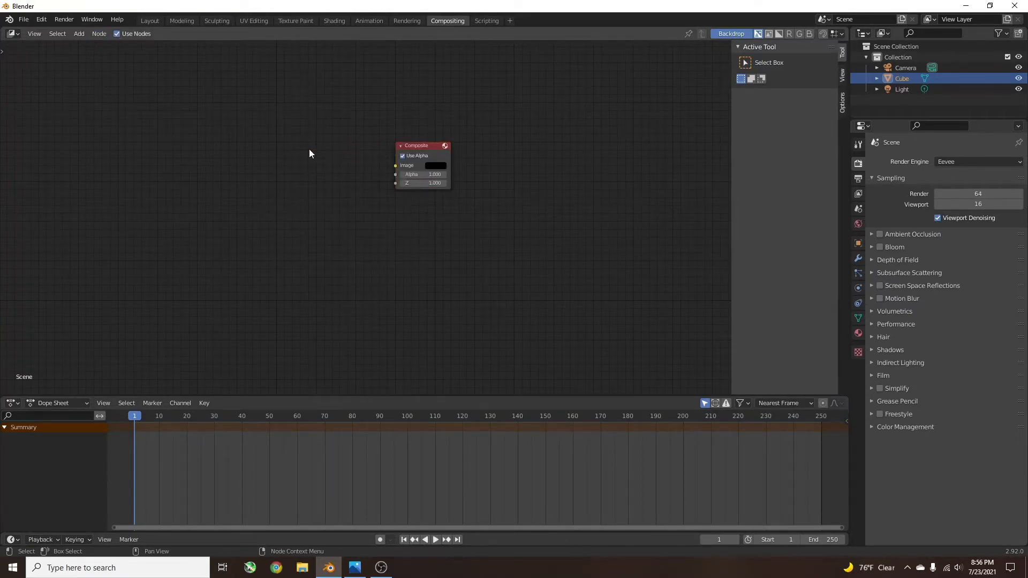
{"action": "left_click_drag", "start_coordinate": [426, 149], "coordinate": [608, 101]}
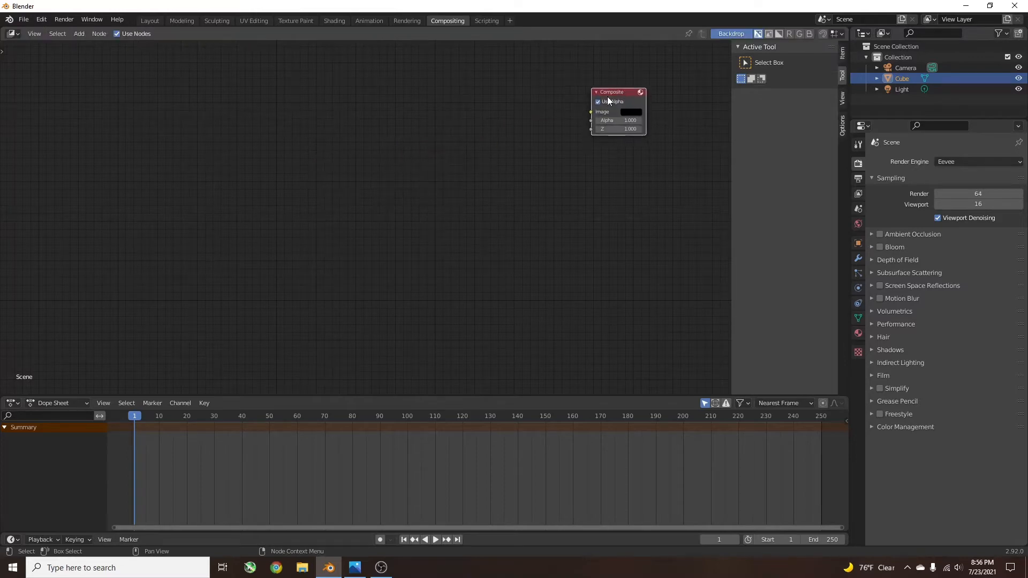
- Add a Movie Clip input node to the left of the Composite node
{"action": "key", "text": "shift+a"}
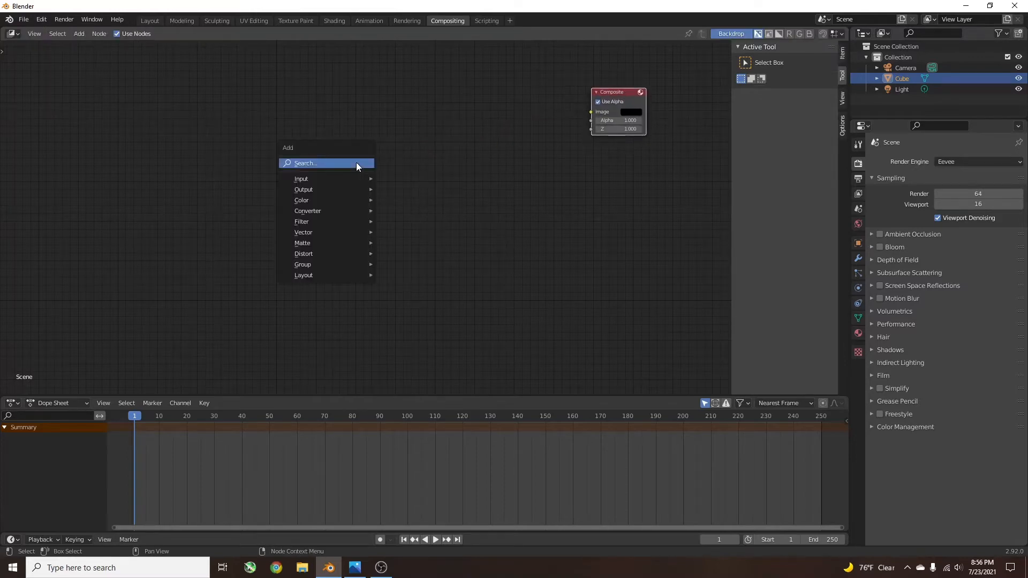
{"action": "mouse_move", "coordinate": [351, 178]}
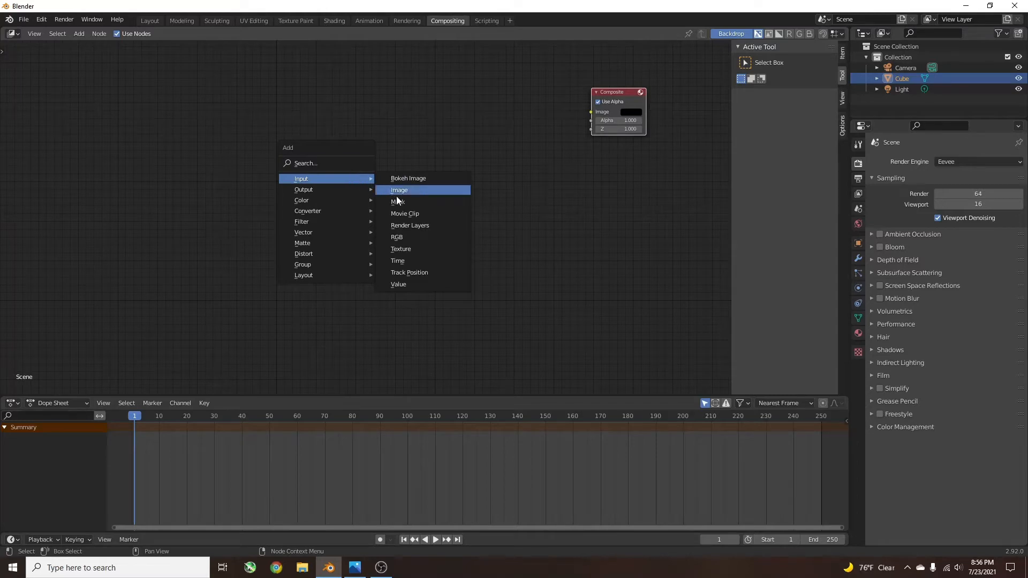
{"action": "left_click", "coordinate": [407, 213]}
{"action": "left_click", "coordinate": [219, 117]}
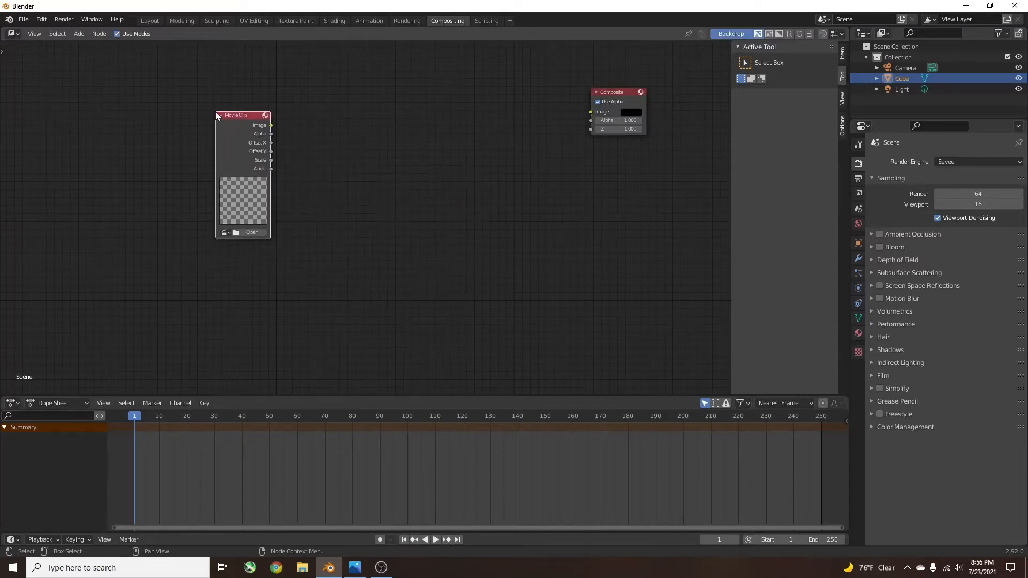
- Add a Viewer output node and connect the Movie Clip node's Image output to its Image input
{"action": "key", "text": "shift+a"}
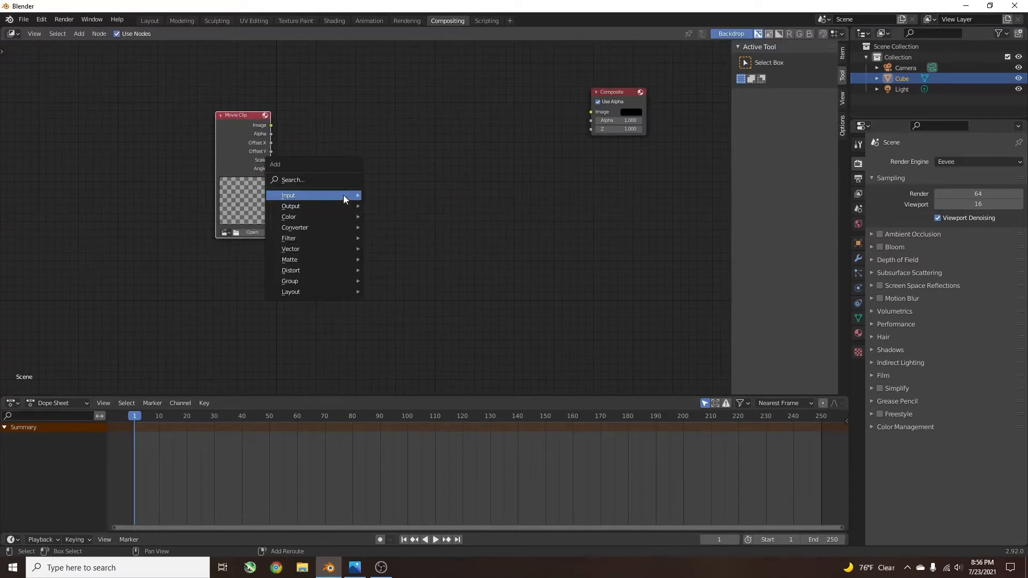
{"action": "mouse_move", "coordinate": [337, 207]}
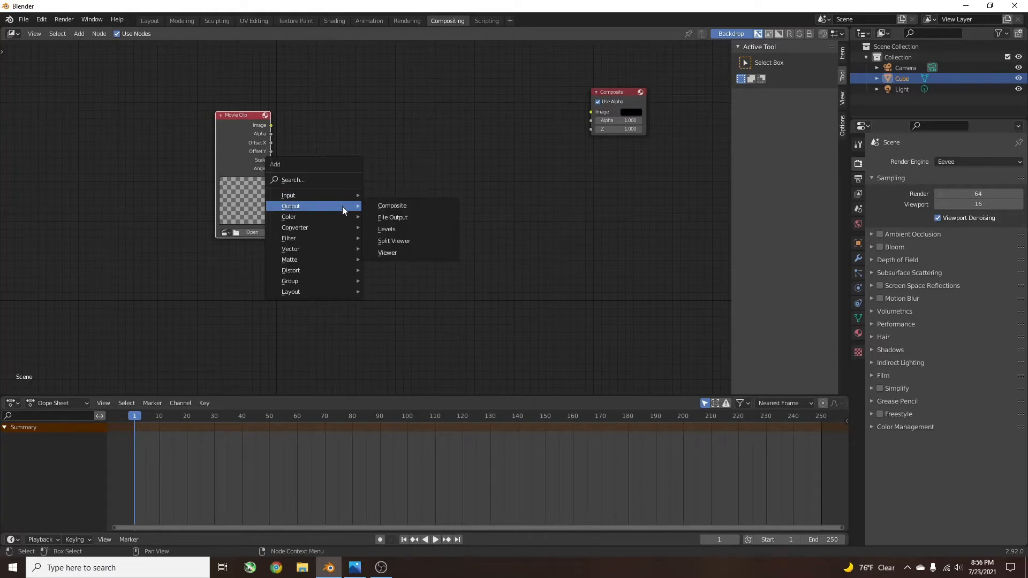
{"action": "left_click", "coordinate": [395, 252]}
{"action": "left_click", "coordinate": [430, 168]}
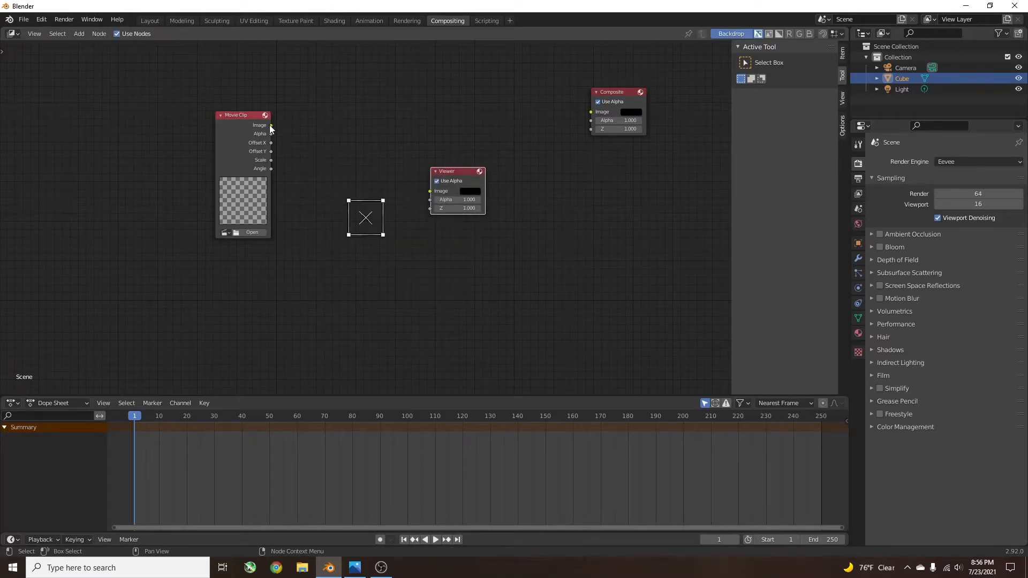
{"action": "left_click_drag", "start_coordinate": [271, 126], "coordinate": [471, 170]}
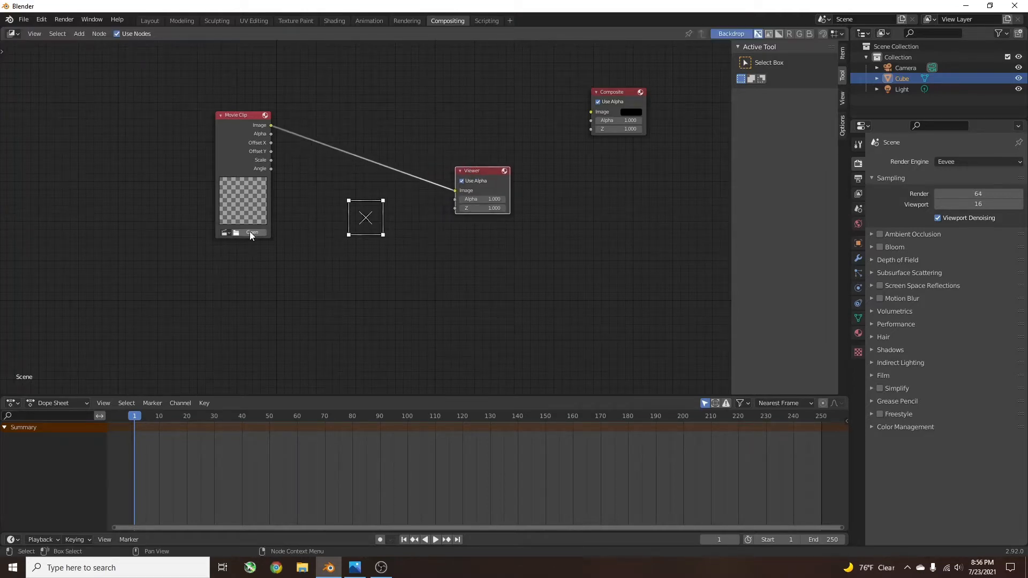
- Load Wall 1.mp4 from the desktop's TUTORIAL ASSETS folder into the Movie Clip node
{"action": "left_click", "coordinate": [250, 233]}
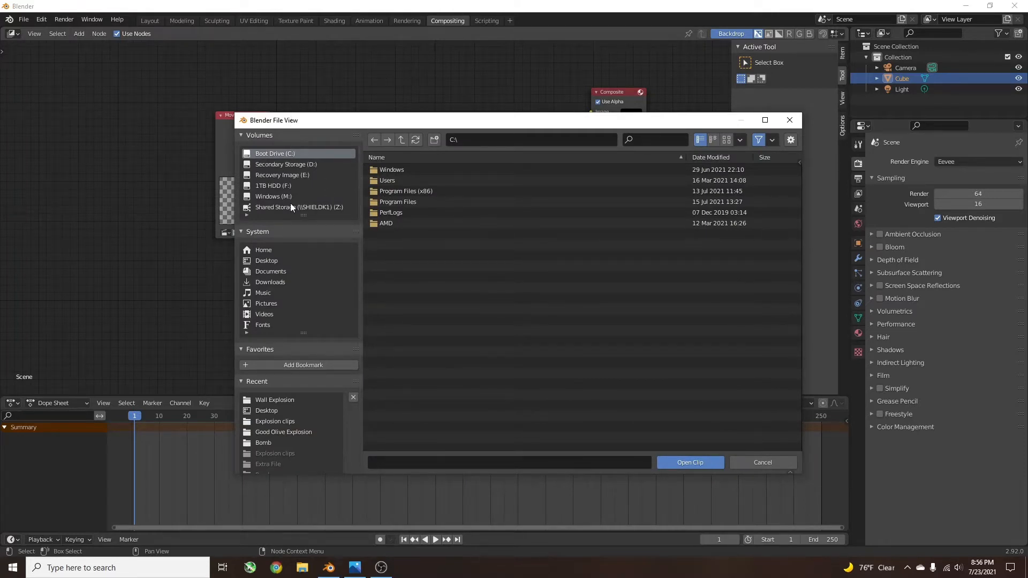
{"action": "left_click_drag", "start_coordinate": [300, 127], "coordinate": [280, 123]}
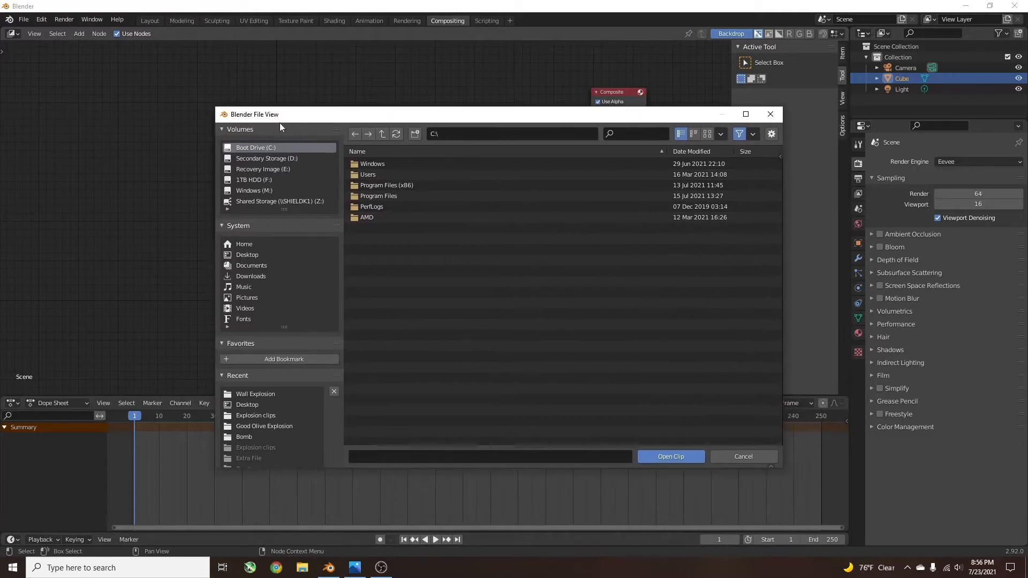
{"action": "left_click", "coordinate": [252, 256]}
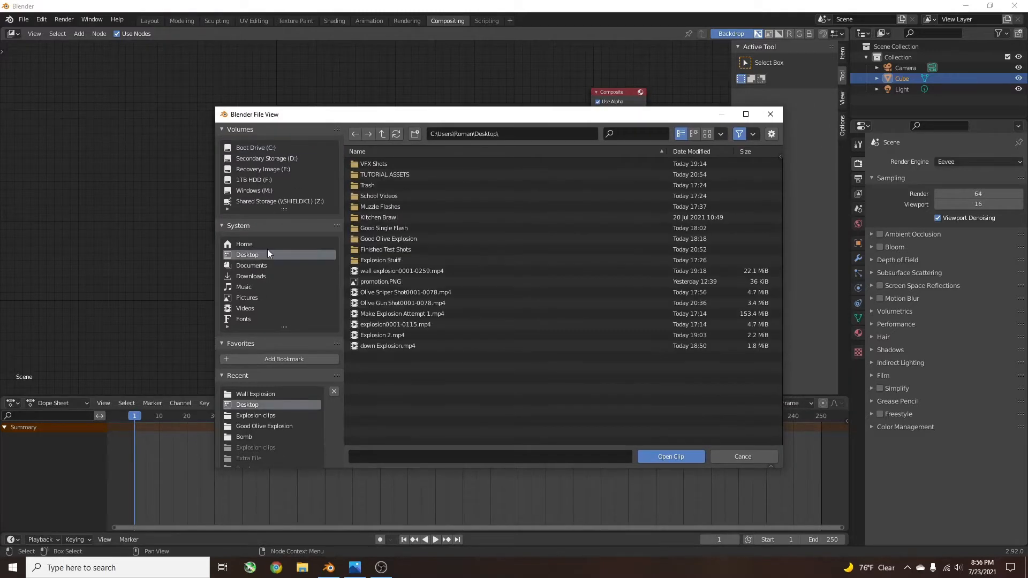
{"action": "double_click", "coordinate": [378, 174]}
{"action": "left_click", "coordinate": [390, 164]}
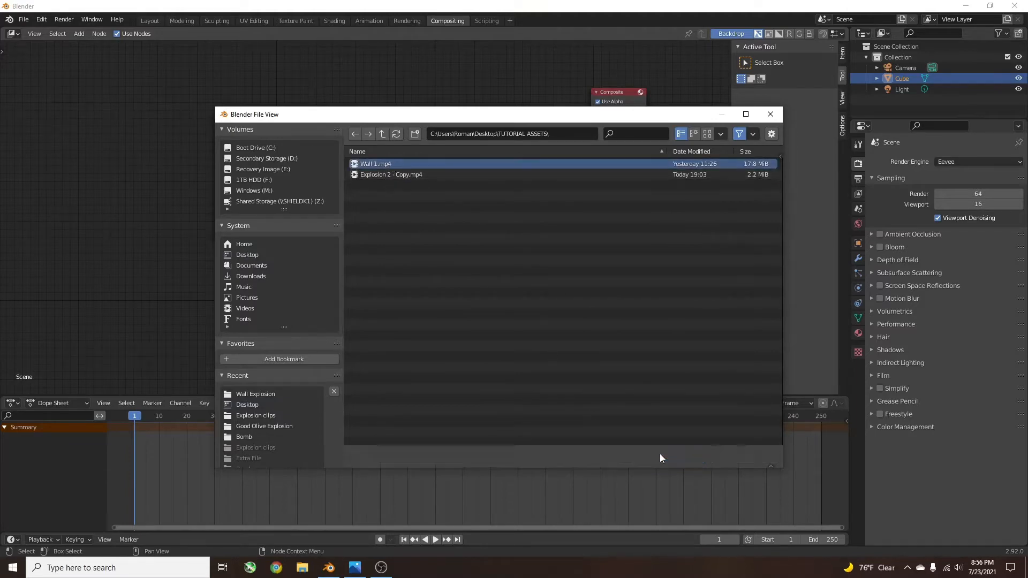
{"action": "left_click", "coordinate": [671, 457]}
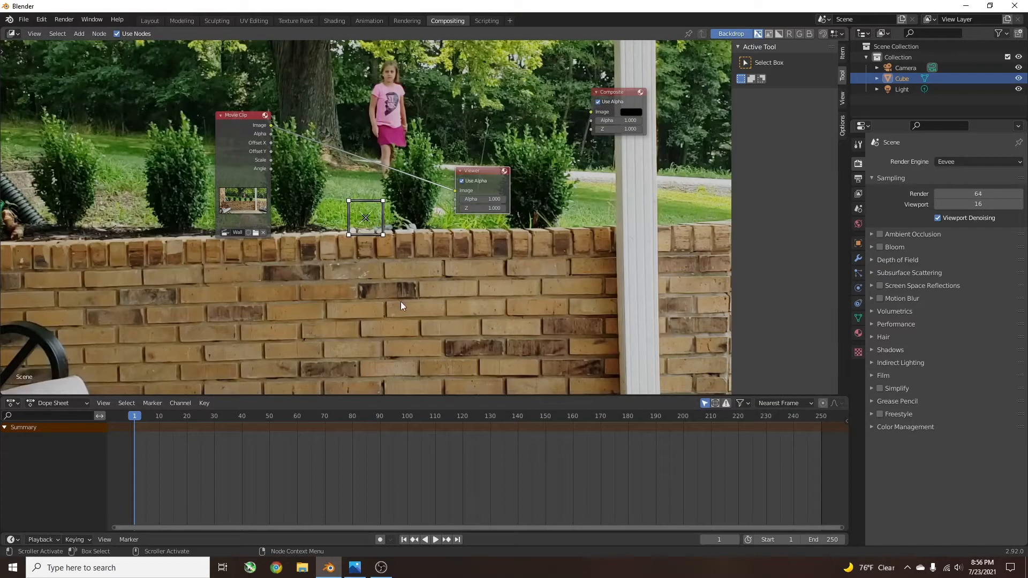
- Scale the backdrop so the whole clip fits in the node editor, and go to frame 4
{"action": "key", "text": "v"}
{"action": "key", "text": "v"}
{"action": "key", "text": "v"}
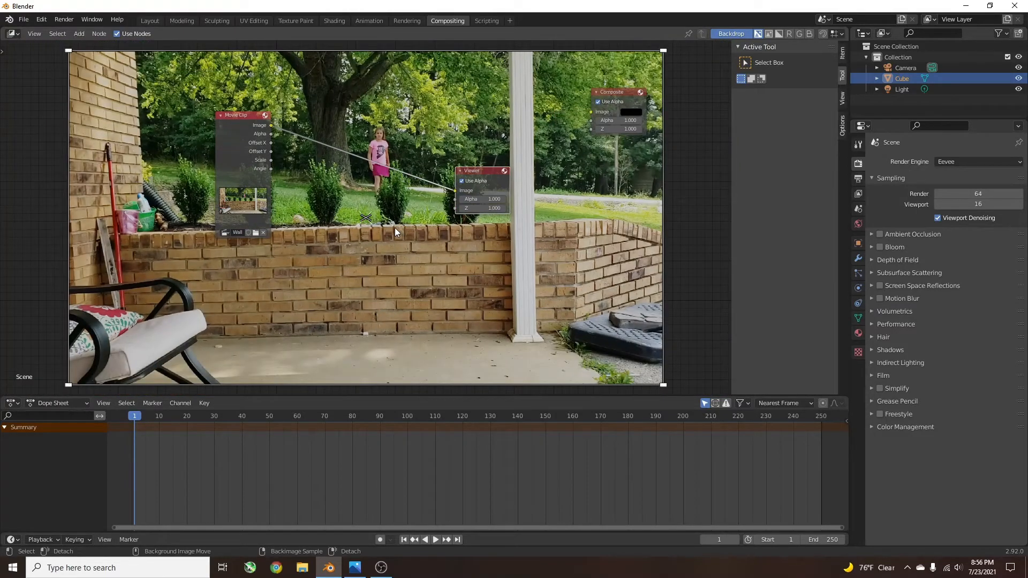
{"action": "key", "text": "alt+v"}
{"action": "key", "text": "v"}
{"action": "mouse_move", "coordinate": [143, 417]}
{"action": "left_mouse_down"}
{"action": "mouse_move", "coordinate": [625, 419]}
{"action": "mouse_move", "coordinate": [143, 419]}
{"action": "left_mouse_up"}
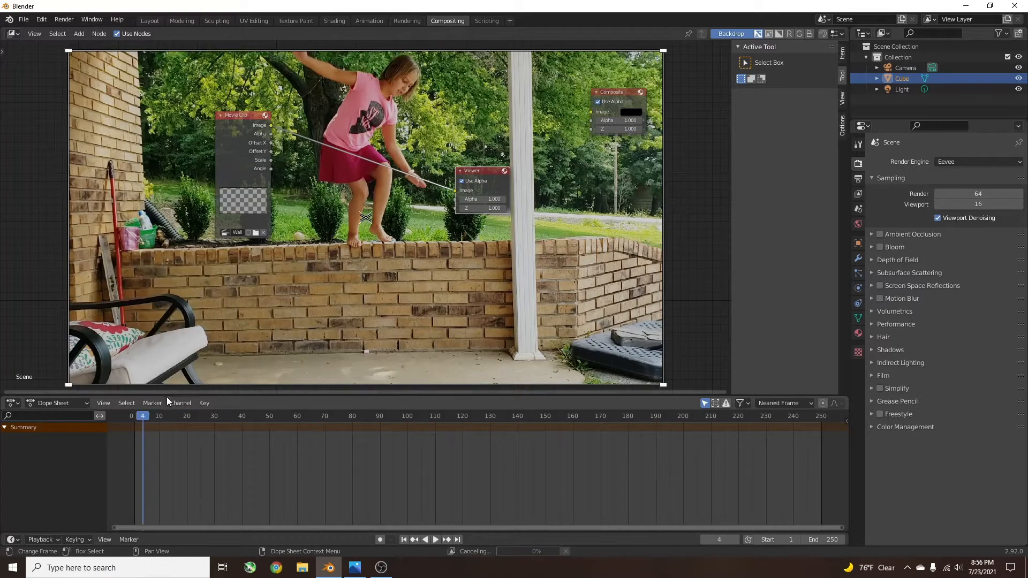
- Move the Movie Clip node higher and add an Image input node below it
{"action": "left_click_drag", "start_coordinate": [234, 124], "coordinate": [255, 88]}
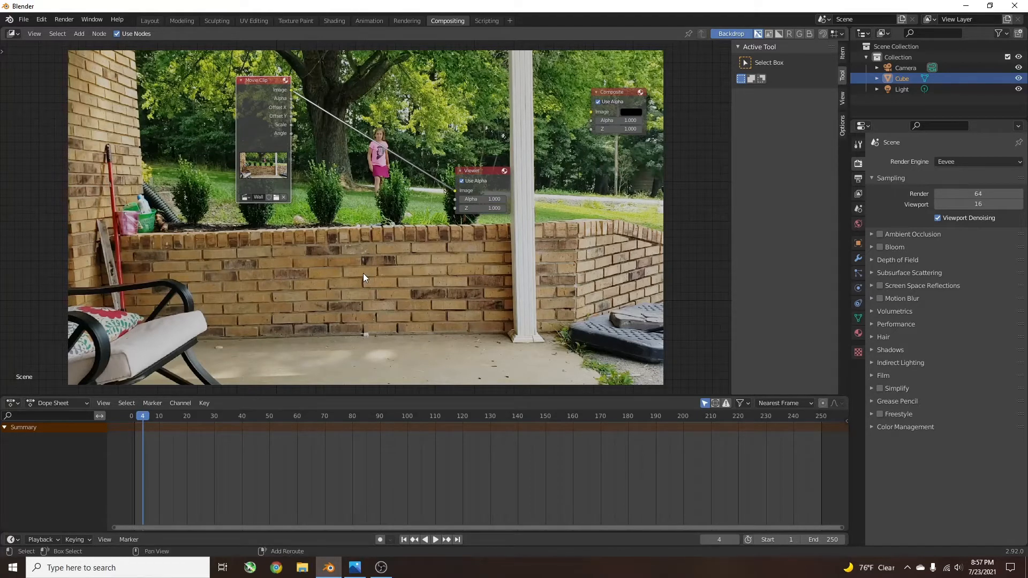
{"action": "key", "text": "shift+a"}
{"action": "mouse_move", "coordinate": [359, 261]}
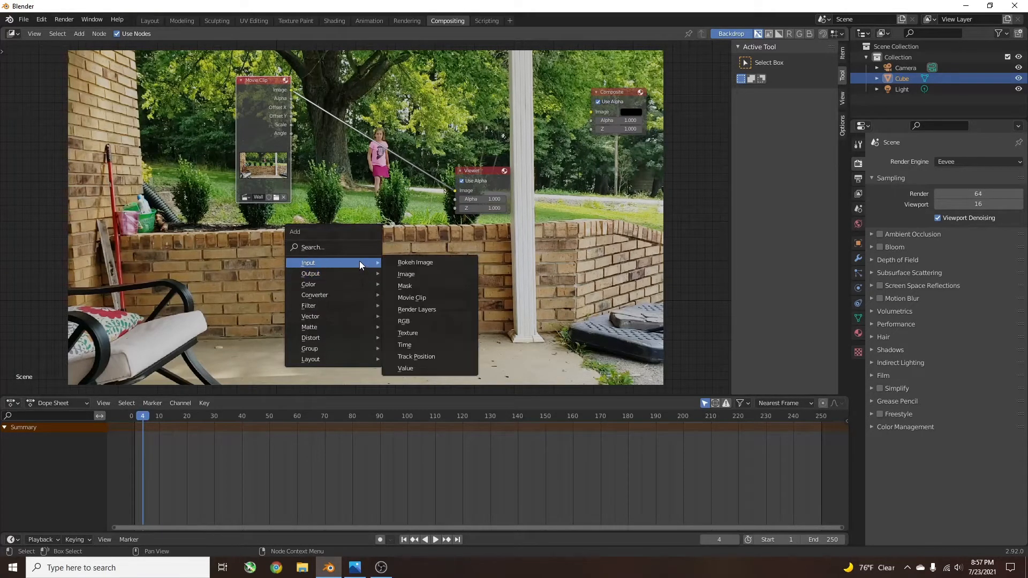
{"action": "left_click", "coordinate": [406, 274]}
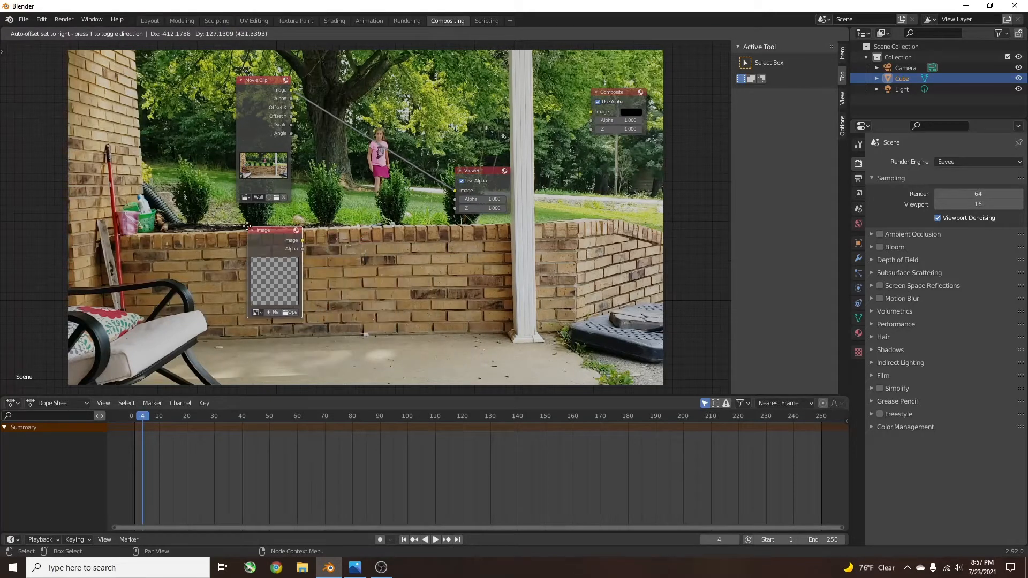
{"action": "left_click", "coordinate": [247, 225]}
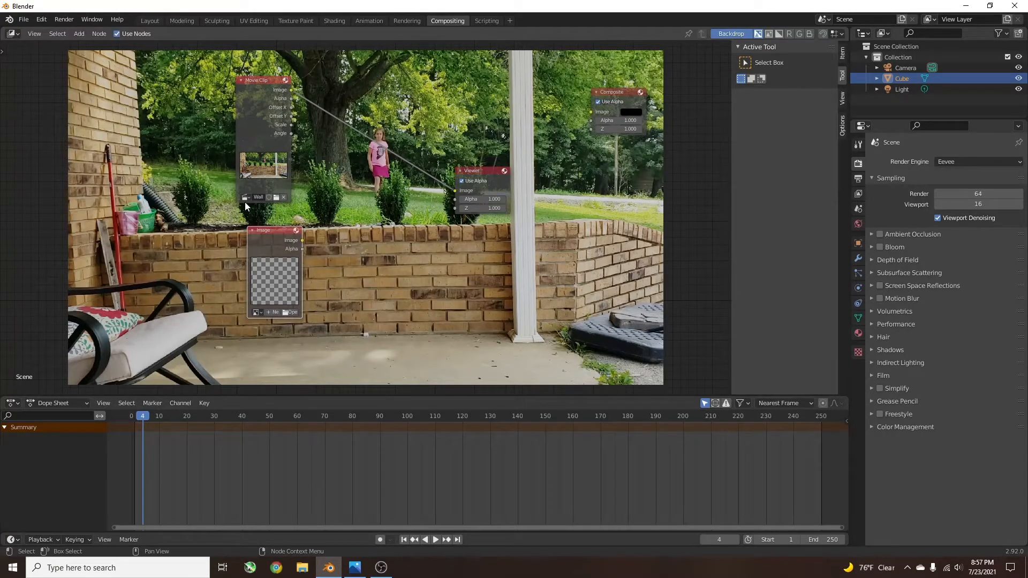
- Load Explosion 2 - Copy.mp4 from the TUTORIAL ASSETS folder into the Image node and shift the node slightly left
{"action": "left_click", "coordinate": [287, 312]}
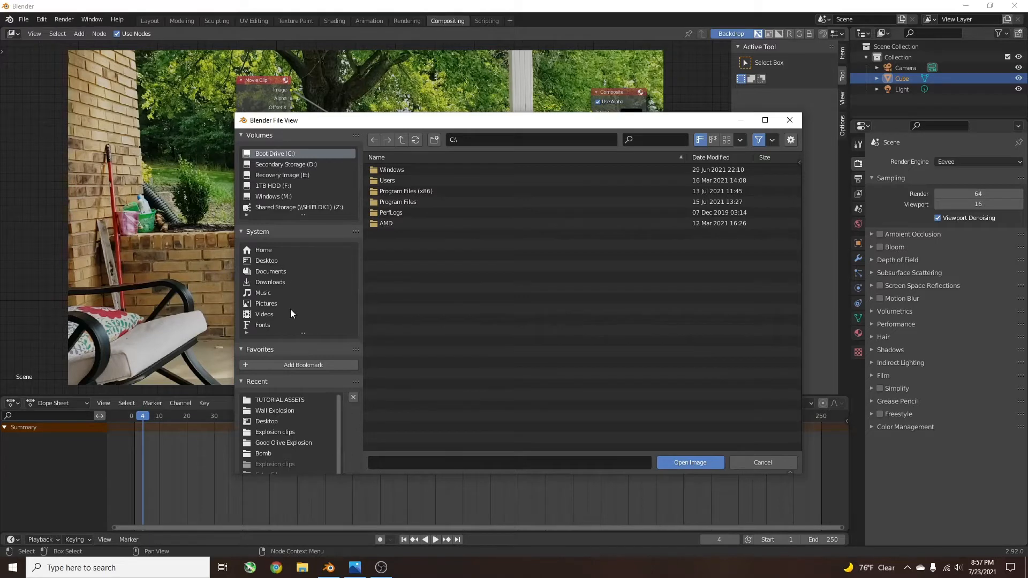
{"action": "left_click", "coordinate": [270, 262]}
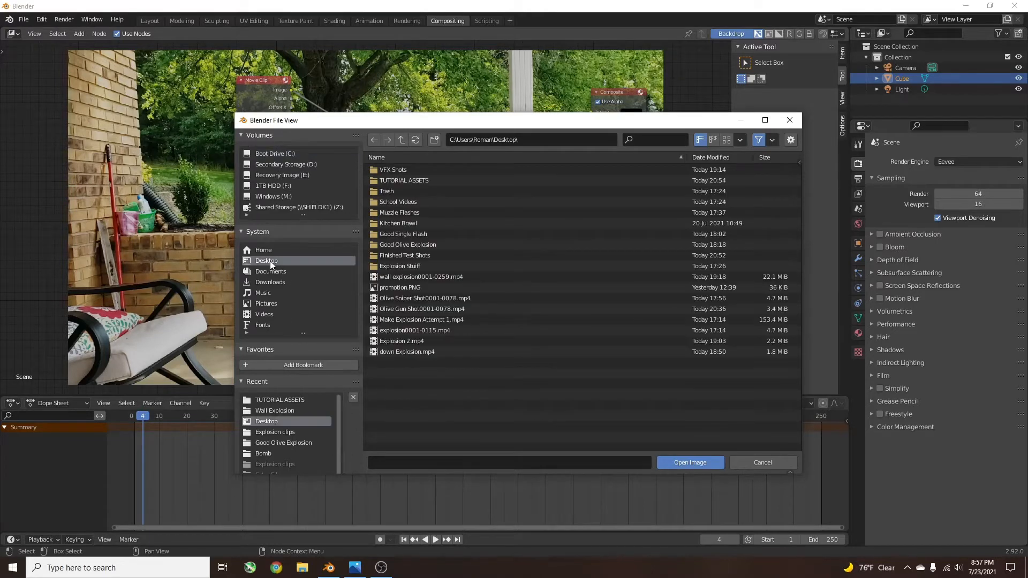
{"action": "left_click", "coordinate": [404, 182]}
{"action": "left_click", "coordinate": [404, 182]}
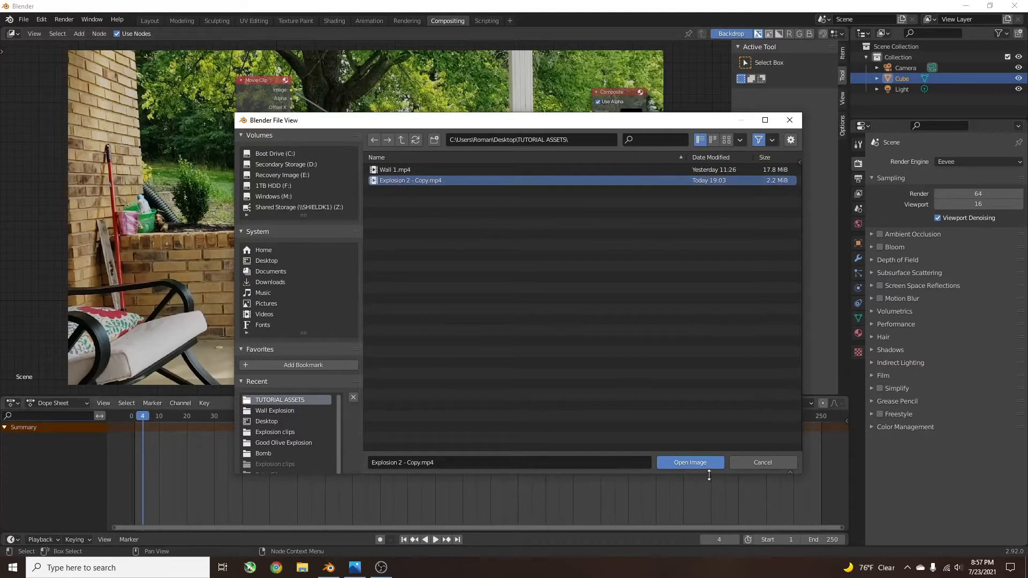
{"action": "left_click", "coordinate": [691, 462]}
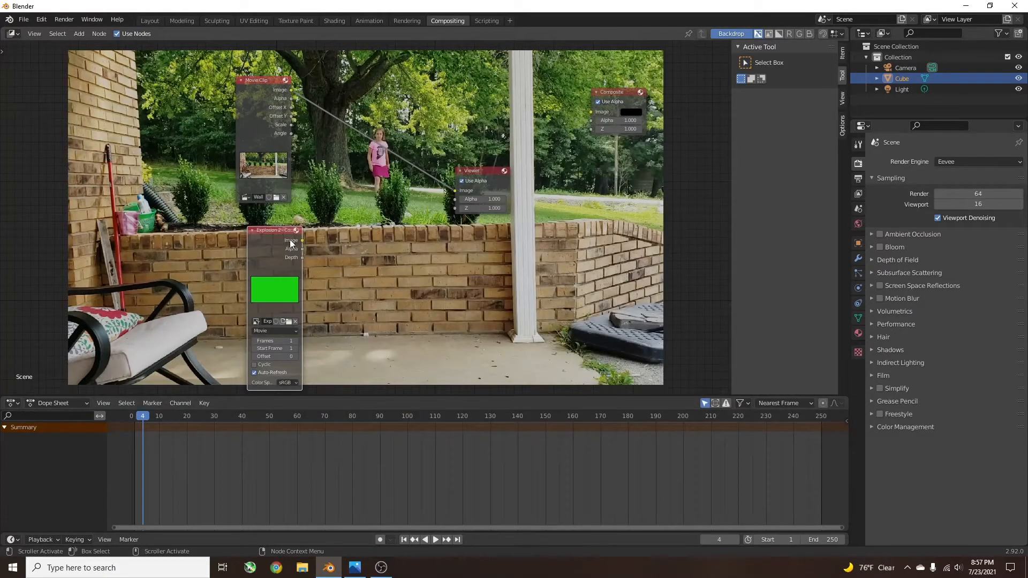
{"action": "left_click_drag", "start_coordinate": [277, 231], "coordinate": [245, 229]}
{"action": "left_click", "coordinate": [245, 229]}
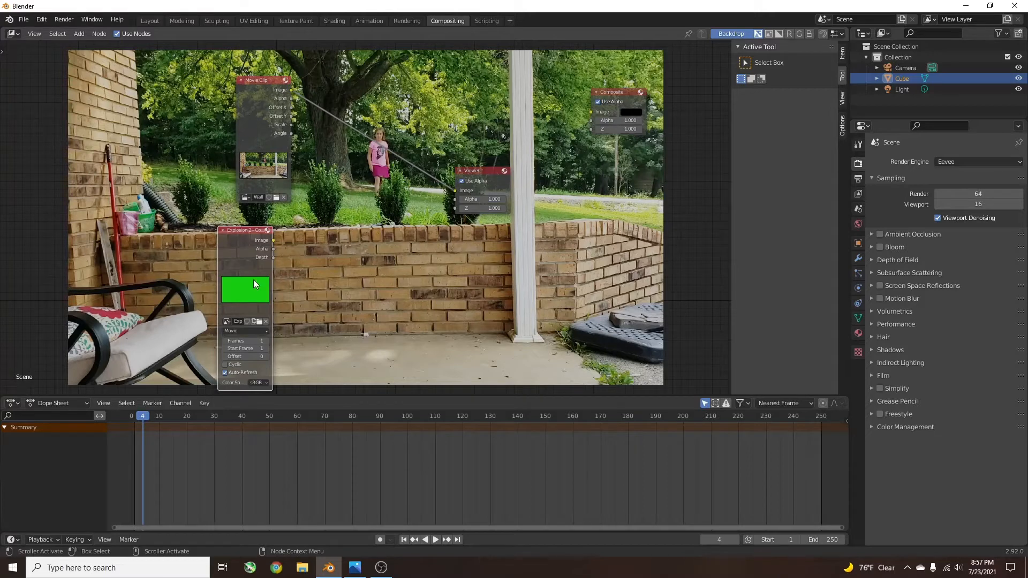
- Keep the explosion node's source as Movie and set its Frames value to 300
{"action": "scroll", "coordinate": [253, 280], "scroll_direction": "up", "scroll_amount": 2}
{"action": "middle_click_drag", "start_coordinate": [259, 293], "coordinate": [372, 143]}
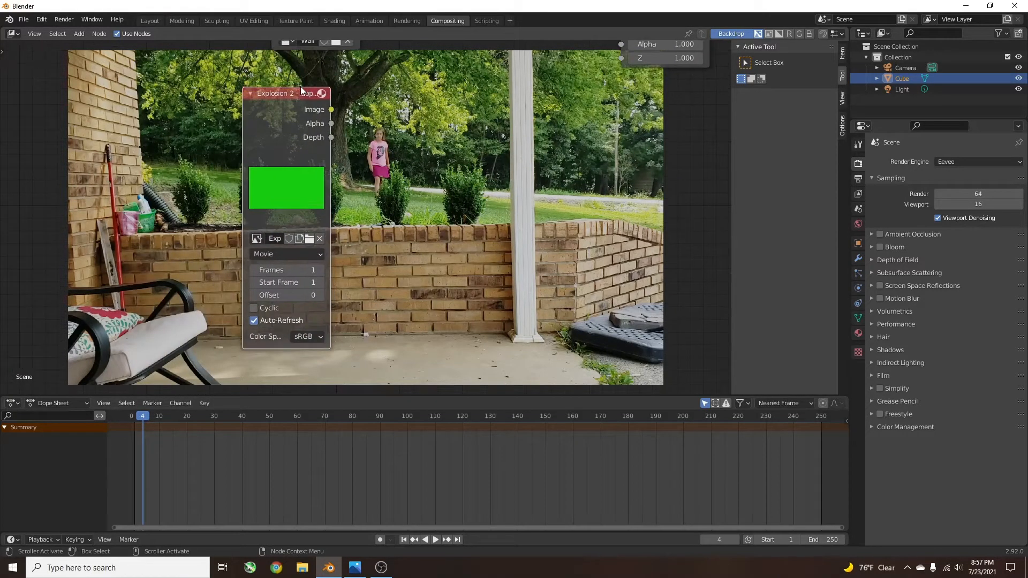
{"action": "left_click", "coordinate": [266, 254]}
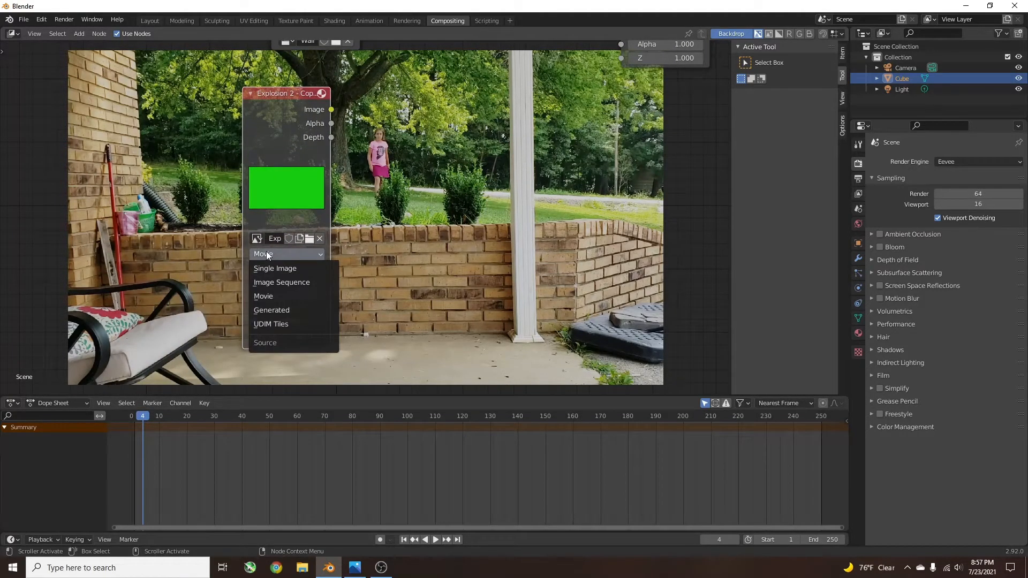
{"action": "left_click", "coordinate": [266, 252]}
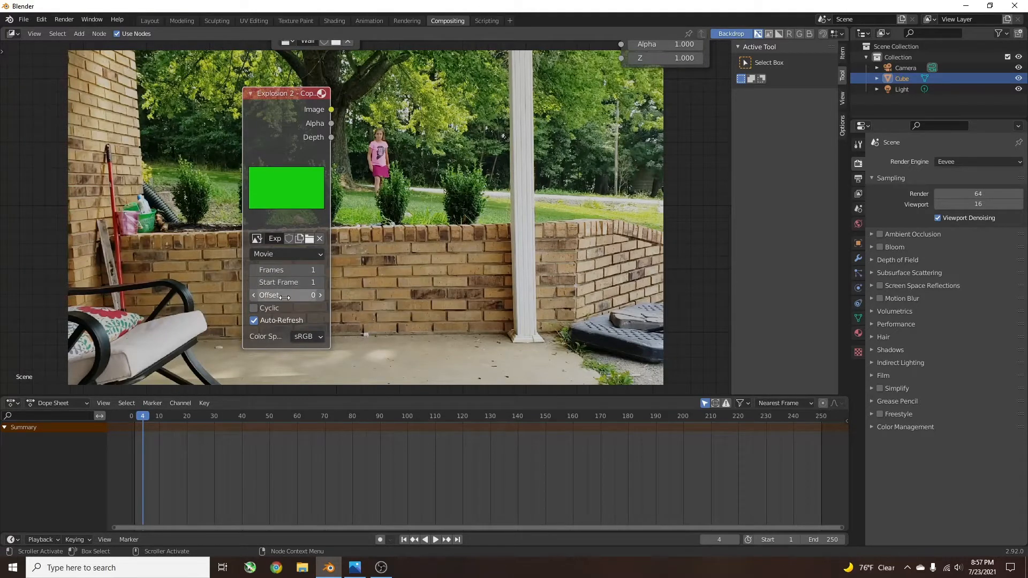
{"action": "left_click", "coordinate": [300, 272]}
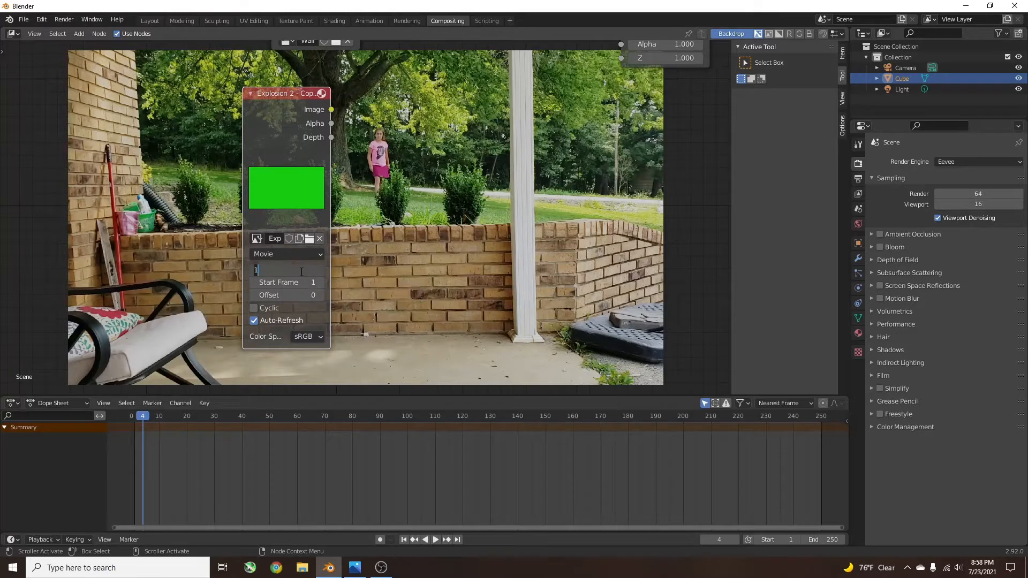
{"action": "type", "text": "300"}
{"action": "key", "text": "Return"}
- Insert an Alpha Over node between the Movie Clip and Viewer nodes, and connect the explosion's Image output to its second Image input
{"action": "scroll", "coordinate": [288, 95], "scroll_direction": "down", "scroll_amount": 6}
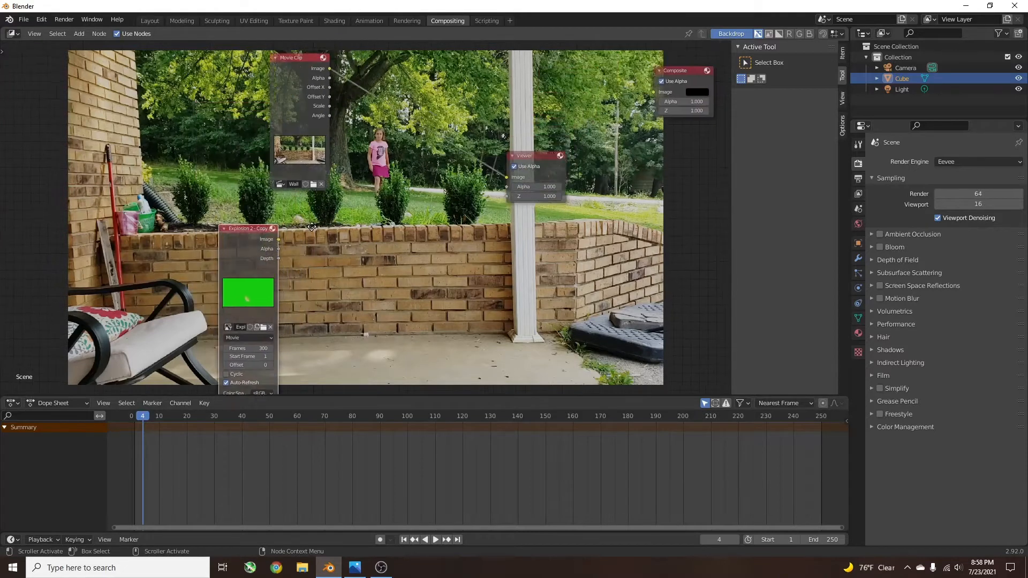
{"action": "middle_click_drag", "start_coordinate": [311, 227], "coordinate": [308, 237]}
{"action": "key", "text": "shift+a"}
{"action": "mouse_move", "coordinate": [332, 239]}
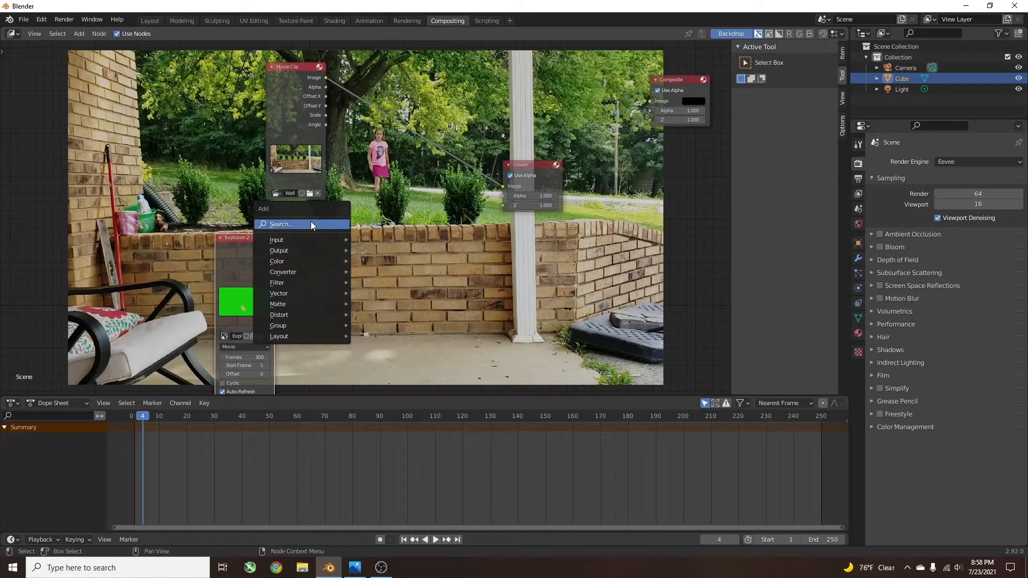
{"action": "left_click", "coordinate": [311, 225]}
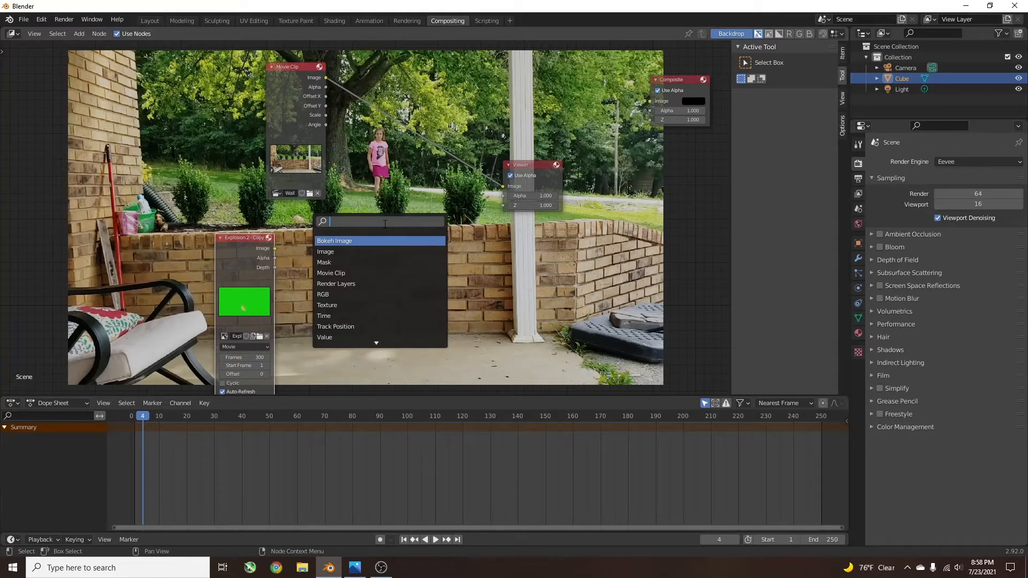
{"action": "type", "text": "alpha"}
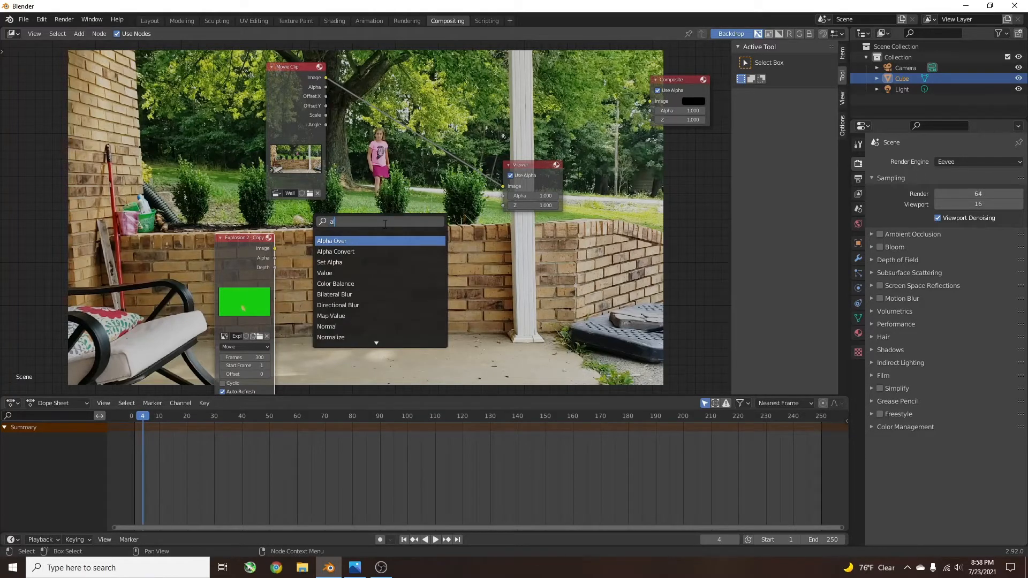
{"action": "key", "text": "Return"}
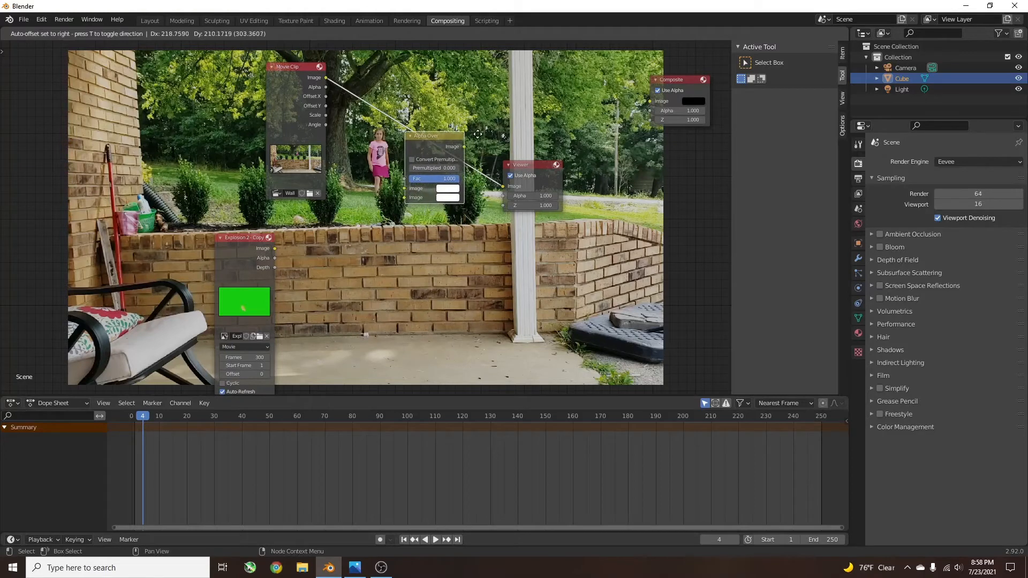
{"action": "left_click", "coordinate": [472, 134]}
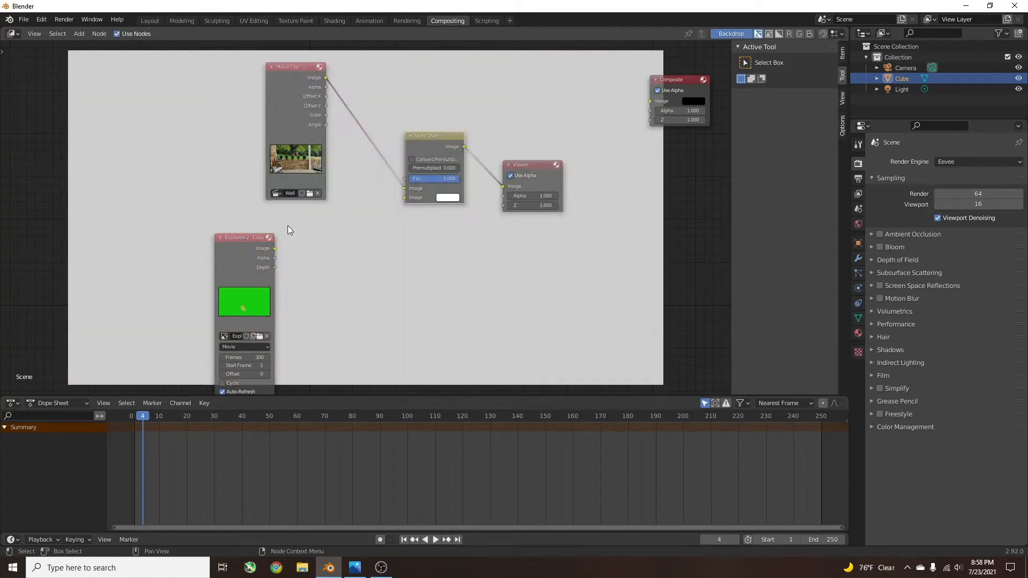
{"action": "left_click_drag", "start_coordinate": [274, 248], "coordinate": [408, 198]}
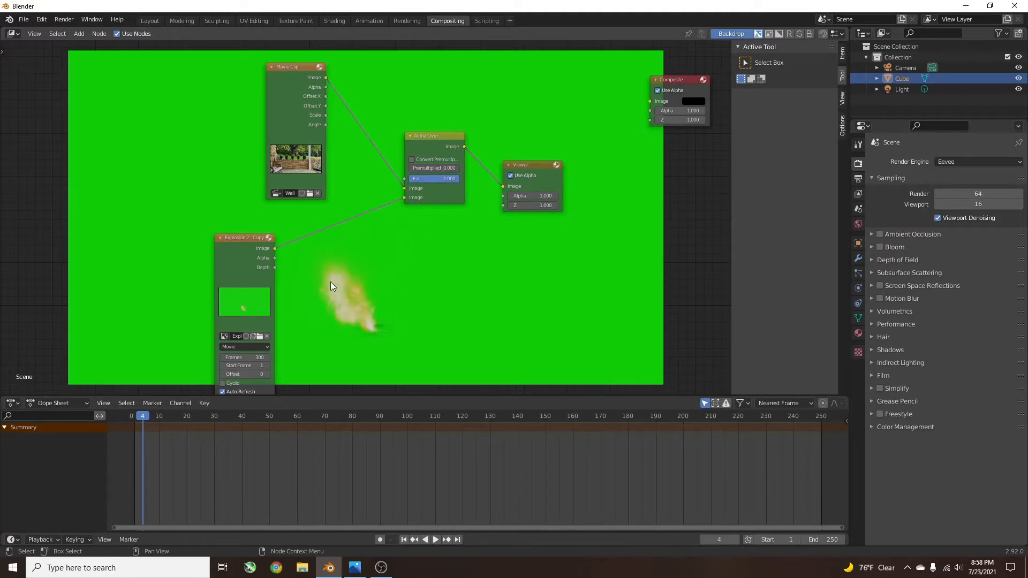
- At frame 29, shift the explosion node aside and insert a Keying node on its link to Alpha Over
{"action": "left_click_drag", "start_coordinate": [150, 416], "coordinate": [254, 422]}
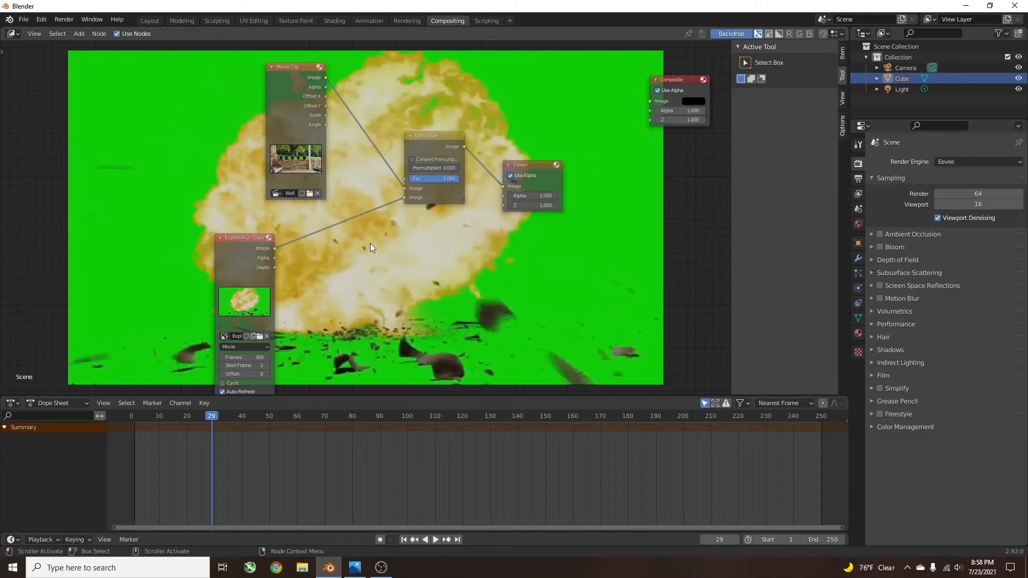
{"action": "left_click", "coordinate": [237, 239]}
{"action": "left_click", "coordinate": [192, 215]}
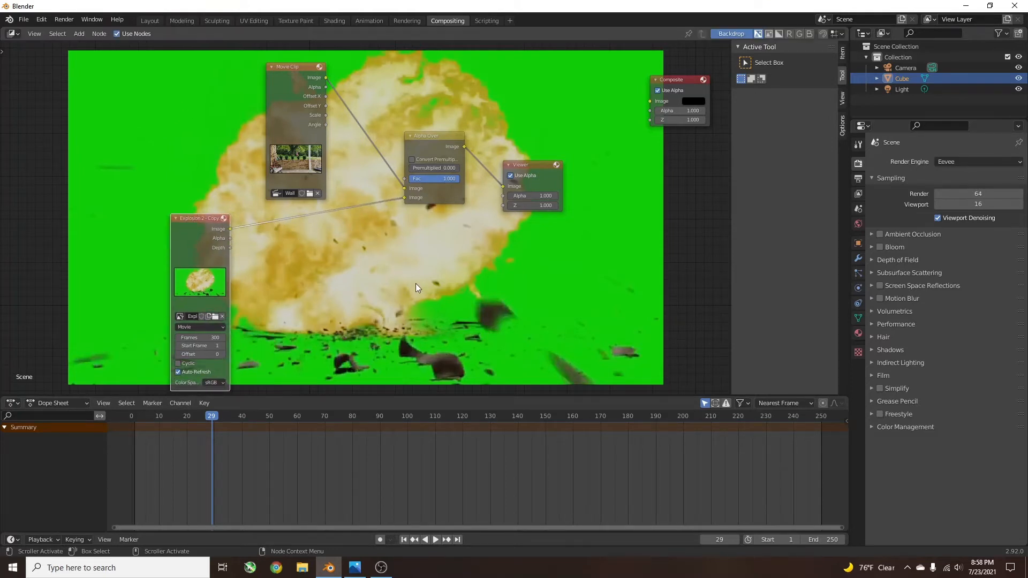
{"action": "key", "text": "shift+a"}
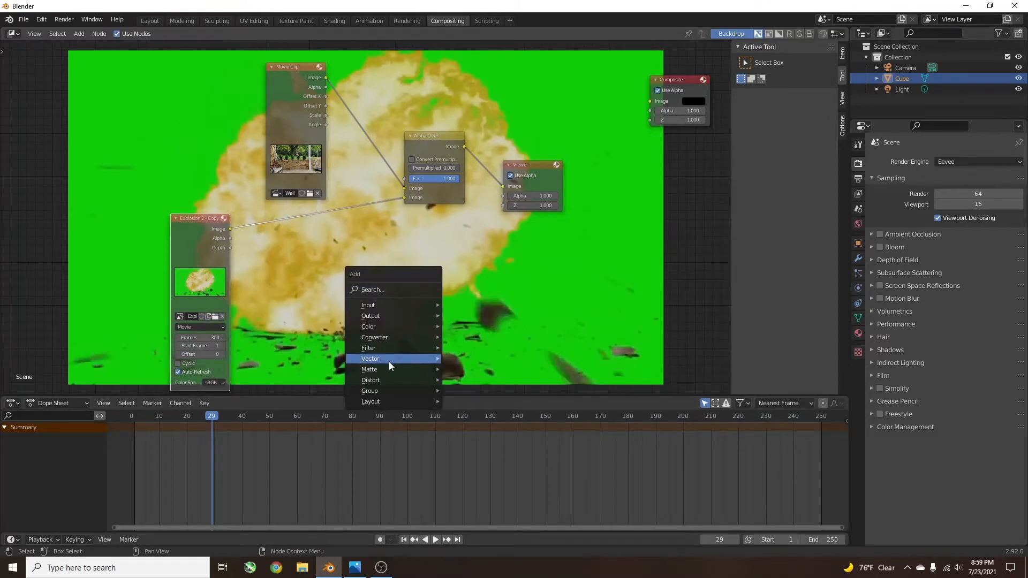
{"action": "mouse_move", "coordinate": [377, 371]}
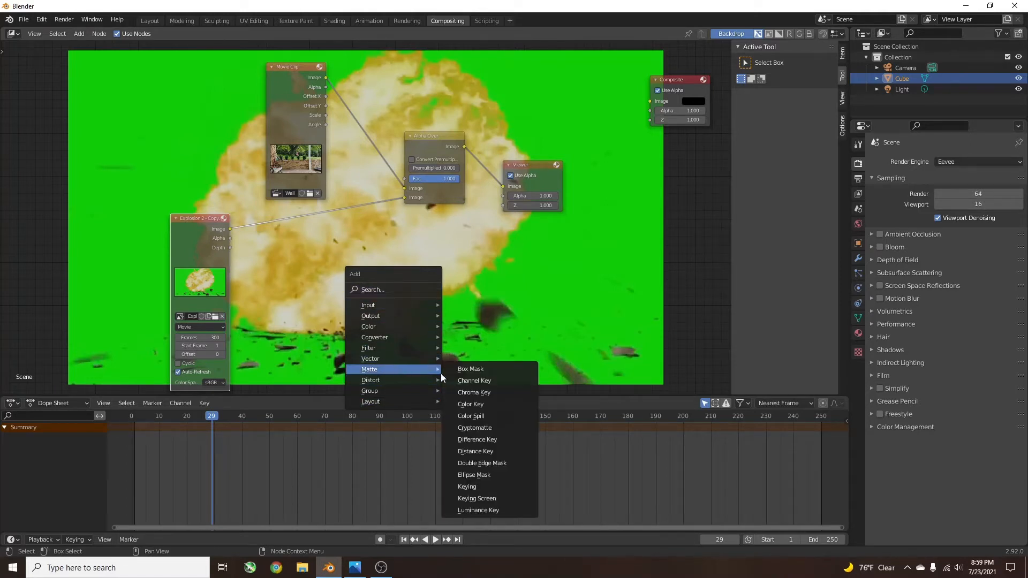
{"action": "left_click", "coordinate": [479, 487]}
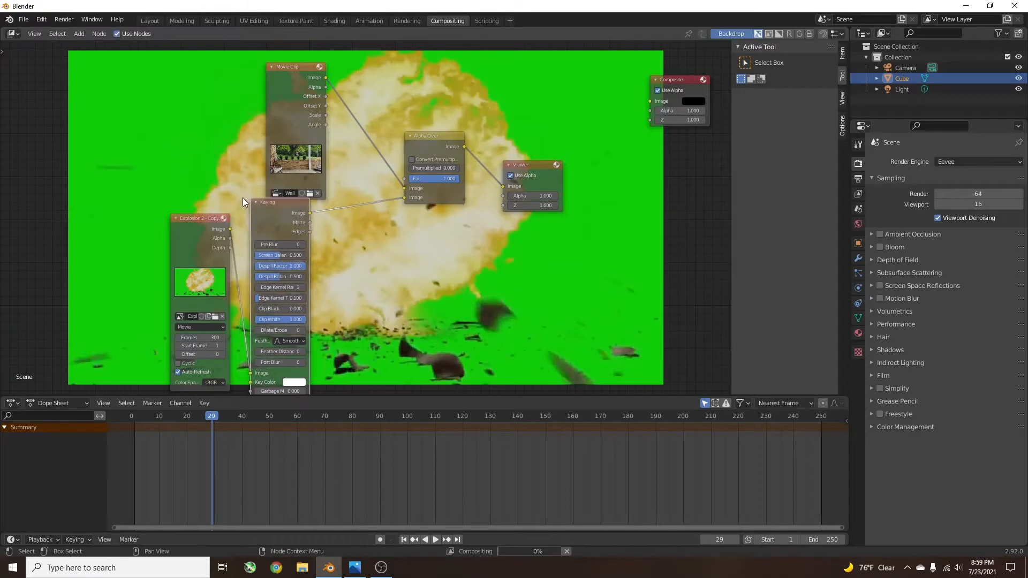
{"action": "left_click", "coordinate": [268, 197]}
- Sample the backdrop's green as the Keying node's Key Color with the eyedropper
{"action": "middle_click_drag", "start_coordinate": [396, 278], "coordinate": [370, 235]}
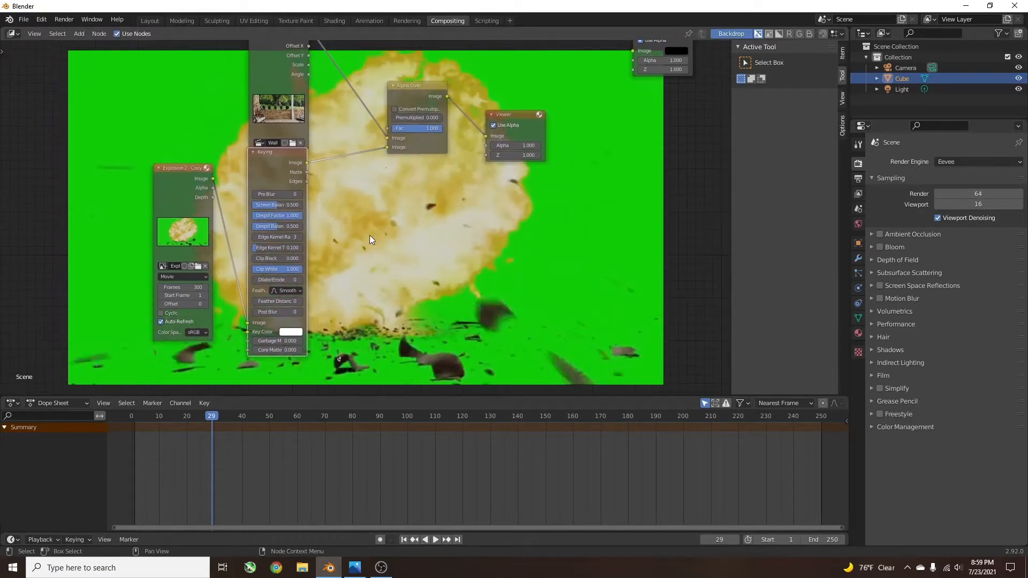
{"action": "left_click", "coordinate": [296, 332]}
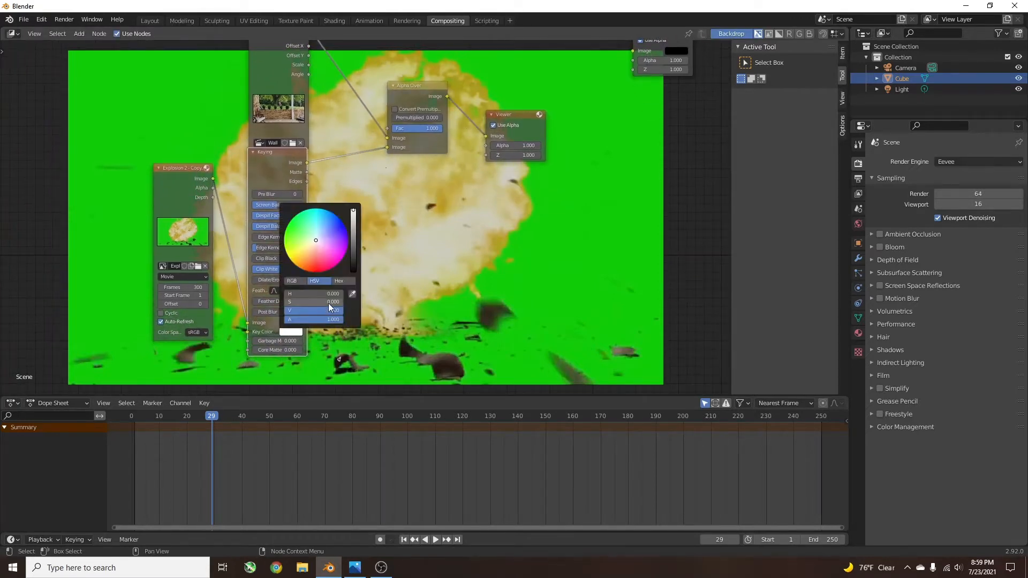
{"action": "left_click", "coordinate": [352, 294]}
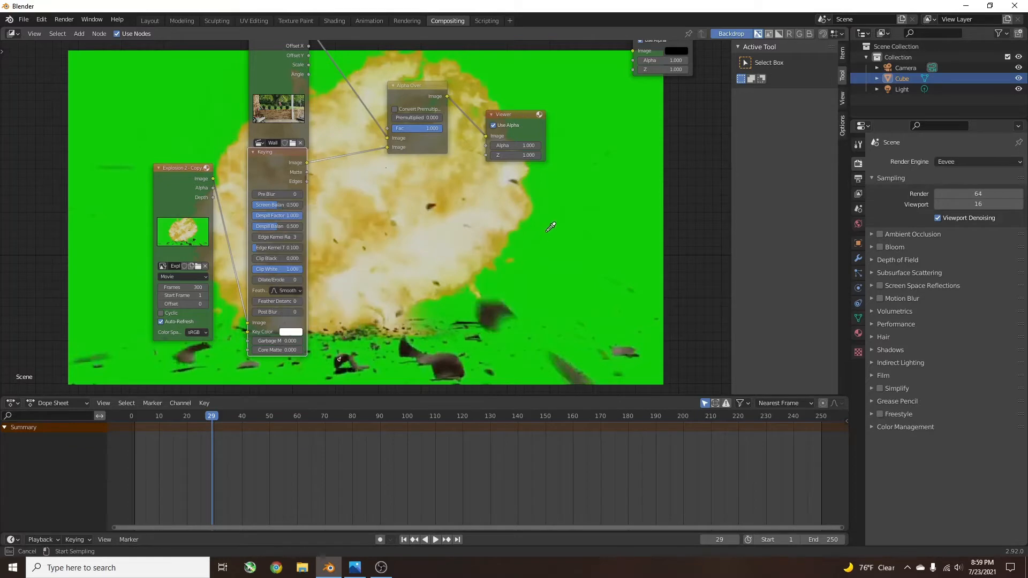
{"action": "left_click", "coordinate": [589, 214]}
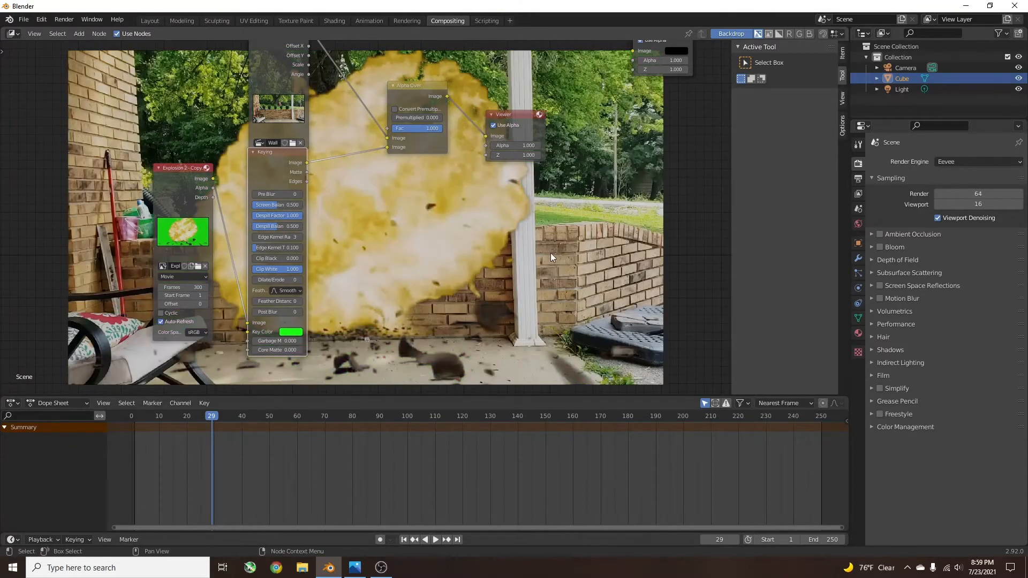
- Try a Post Blur of 2 on the Keying node and return it to 0
{"action": "middle_click_drag", "start_coordinate": [423, 158], "coordinate": [489, 198]}
{"action": "scroll", "coordinate": [369, 230], "scroll_direction": "up", "scroll_amount": 6}
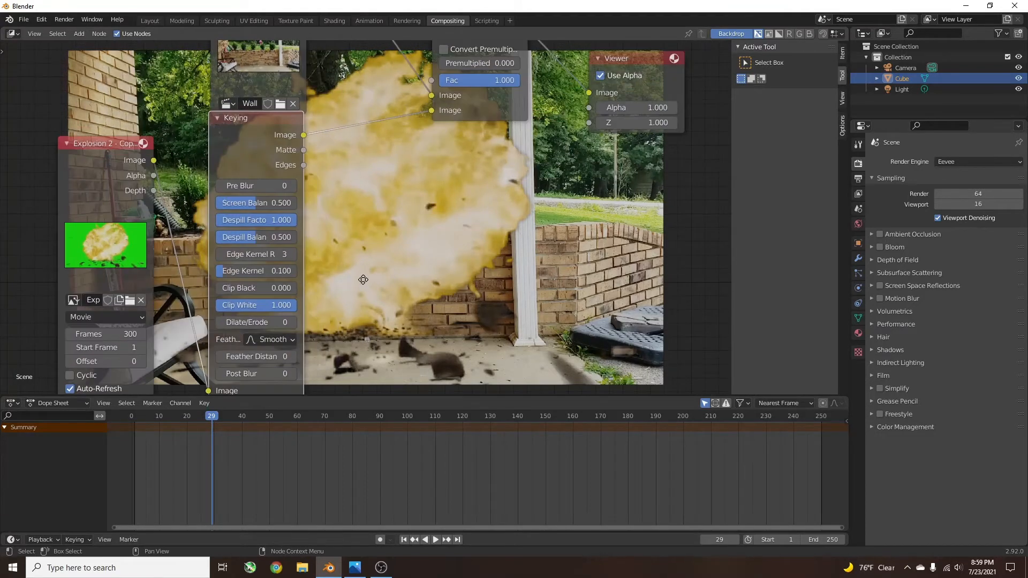
{"action": "middle_click_drag", "start_coordinate": [362, 278], "coordinate": [362, 227]}
{"action": "middle_click_drag", "start_coordinate": [286, 348], "coordinate": [288, 325]}
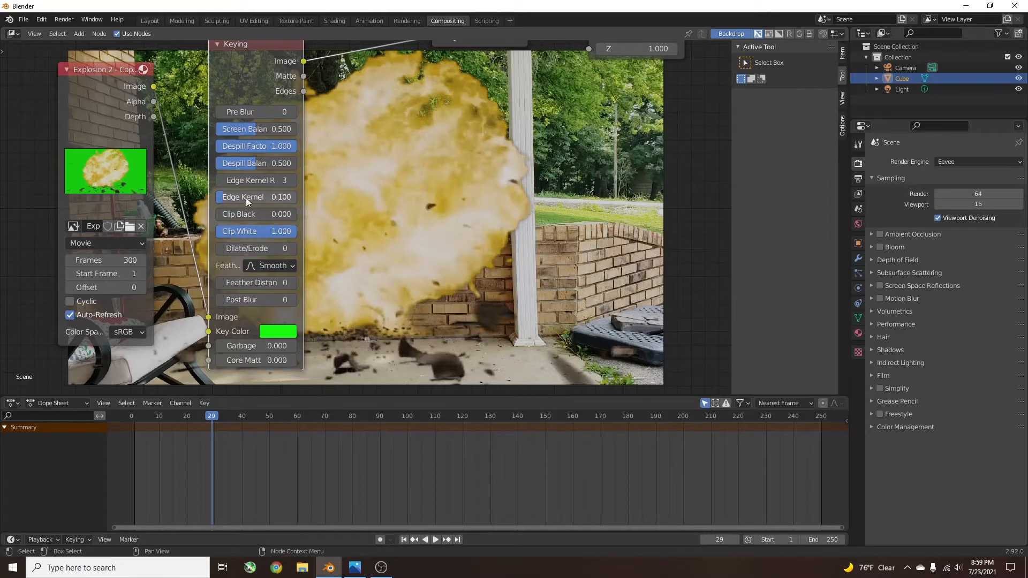
{"action": "left_click", "coordinate": [293, 300]}
{"action": "left_click", "coordinate": [292, 300]}
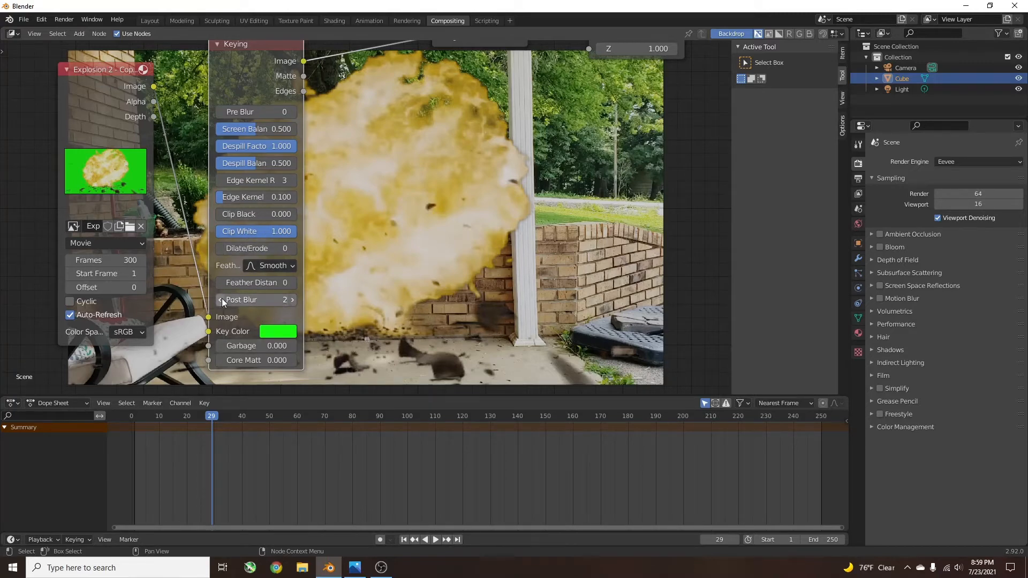
{"action": "left_click", "coordinate": [220, 300]}
{"action": "left_click", "coordinate": [220, 300]}
- Spread the nodes out by moving the Keying node right and the explosion node left
{"action": "scroll", "coordinate": [342, 273], "scroll_direction": "down", "scroll_amount": 2}
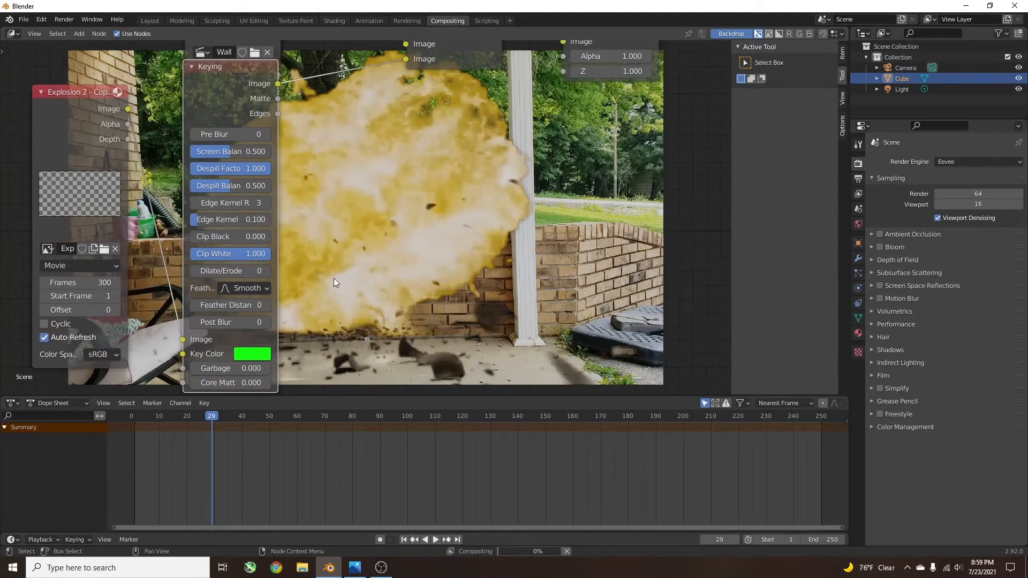
{"action": "middle_click_drag", "start_coordinate": [409, 292], "coordinate": [491, 334]}
{"action": "left_click_drag", "start_coordinate": [357, 149], "coordinate": [433, 147]}
{"action": "left_click_drag", "start_coordinate": [250, 168], "coordinate": [166, 173]}
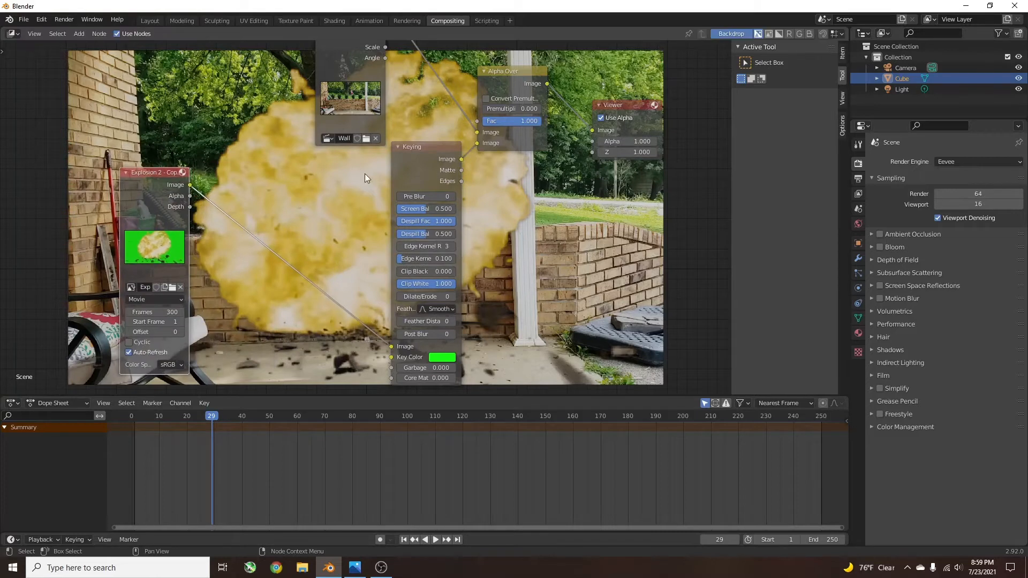
- Go back to frame 3 and scrub forward through the wall footage to the girl's jump at frame 189
{"action": "scroll", "coordinate": [414, 179], "scroll_direction": "down", "scroll_amount": 3}
{"action": "scroll", "coordinate": [415, 178], "scroll_direction": "down", "scroll_amount": 1}
{"action": "left_click_drag", "start_coordinate": [205, 416], "coordinate": [141, 416]}
{"action": "key", "text": "space"}
{"action": "key", "text": "space"}
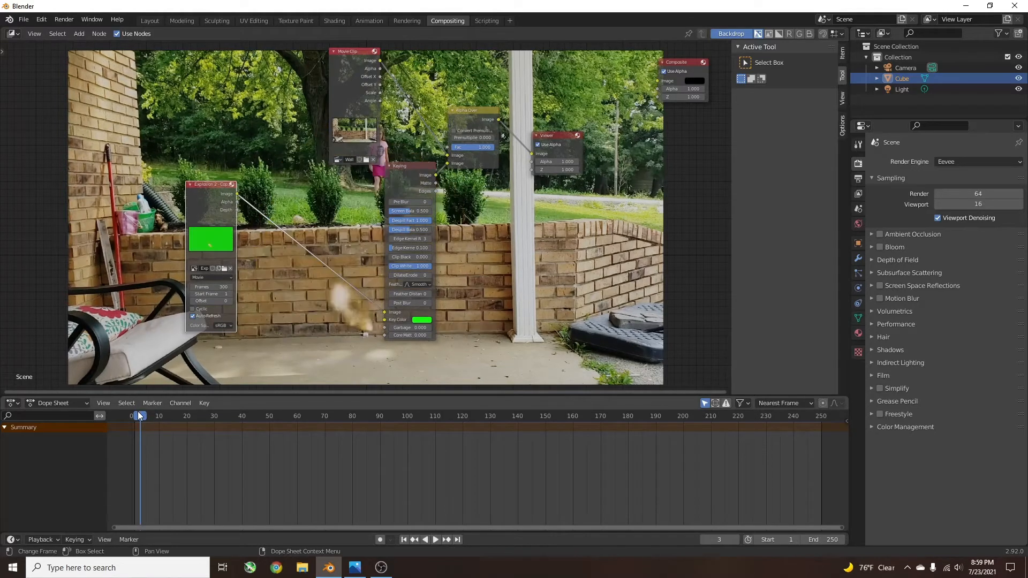
{"action": "middle_click_drag", "start_coordinate": [594, 216], "coordinate": [443, 171]}
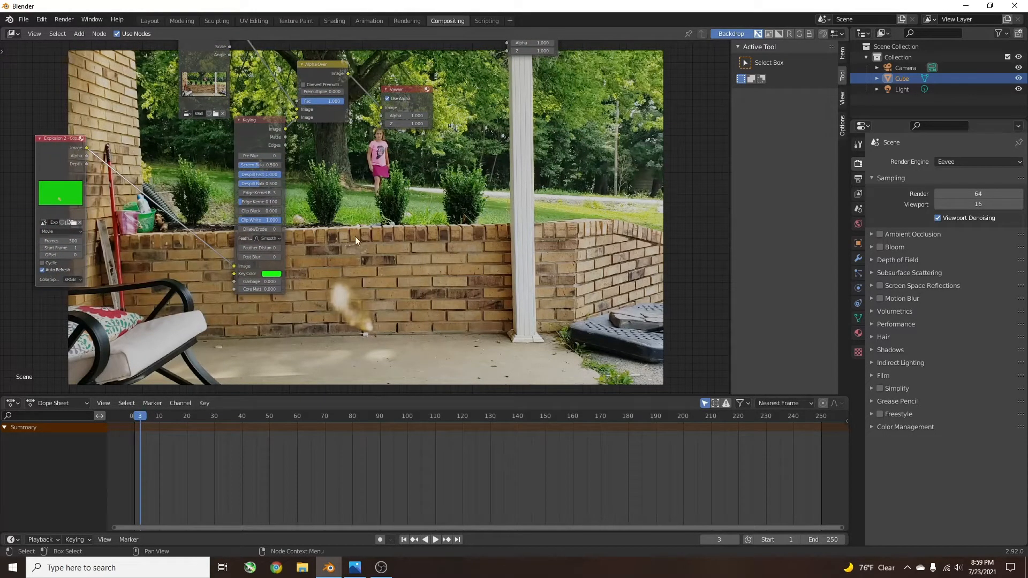
{"action": "left_click_drag", "start_coordinate": [149, 419], "coordinate": [610, 414]}
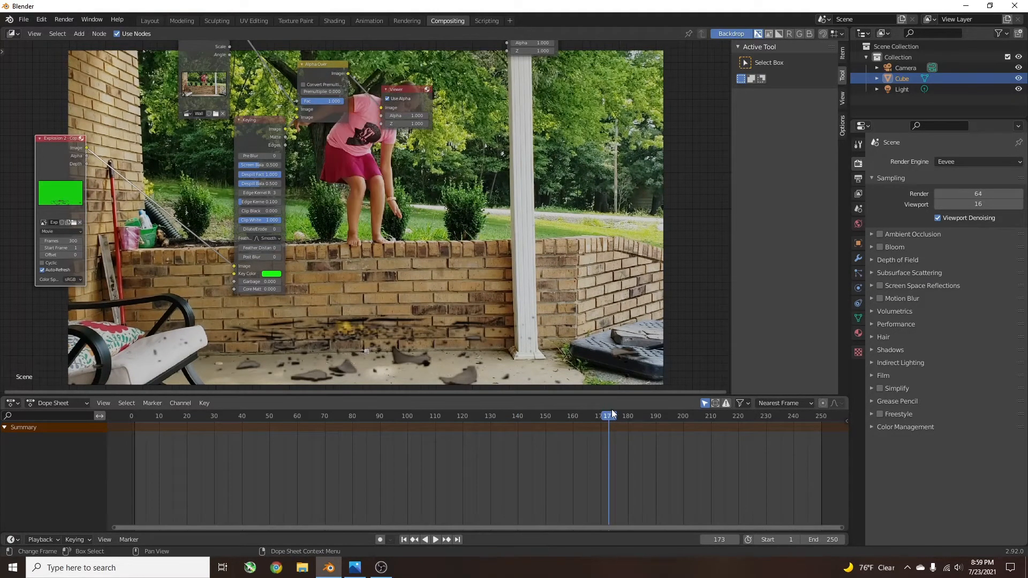
{"action": "left_click_drag", "start_coordinate": [611, 419], "coordinate": [655, 417]}
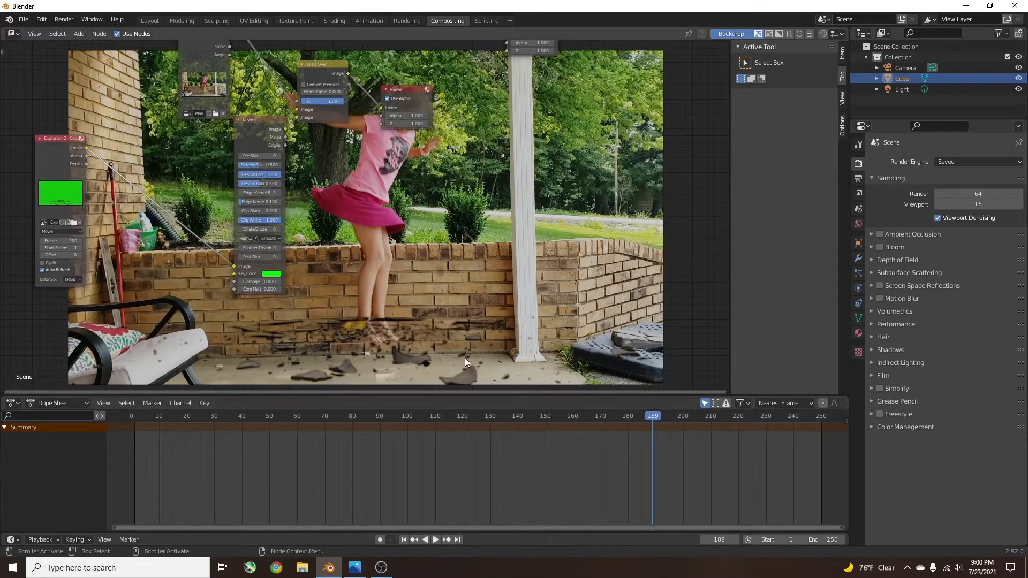
- Set the explosion node's Start Frame to 189
{"action": "middle_click_drag", "start_coordinate": [390, 299], "coordinate": [340, 264]}
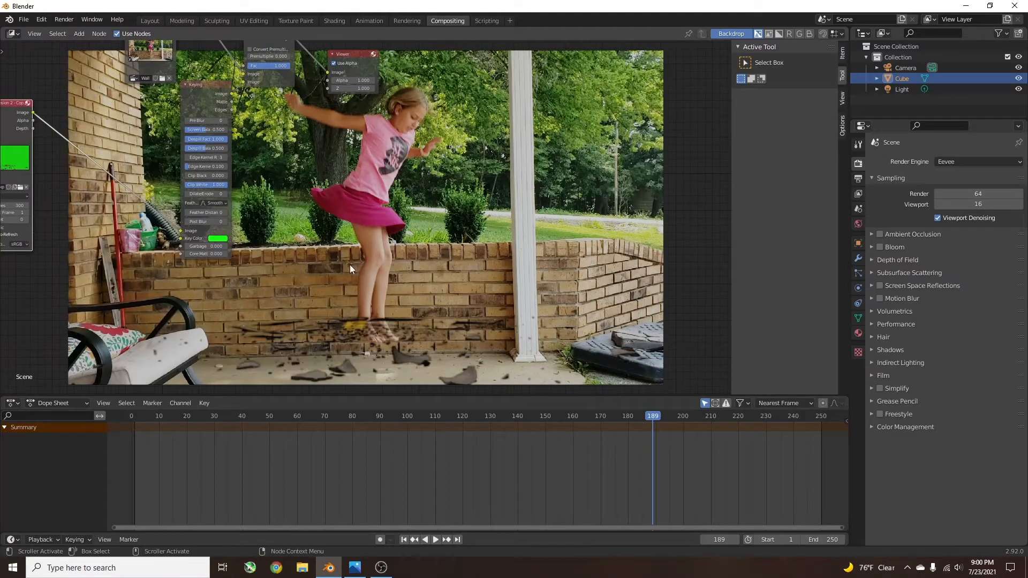
{"action": "middle_click_drag", "start_coordinate": [434, 293], "coordinate": [604, 344]}
{"action": "scroll", "coordinate": [239, 284], "scroll_direction": "up", "scroll_amount": 5}
{"action": "middle_click_drag", "start_coordinate": [239, 284], "coordinate": [499, 320]}
{"action": "left_click_drag", "start_coordinate": [0, 0], "coordinate": [0, 0]}
{"action": "middle_click_drag", "start_coordinate": [498, 319], "coordinate": [512, 321]}
{"action": "scroll", "coordinate": [458, 300], "scroll_direction": "up", "scroll_amount": 2}
{"action": "middle_click_drag", "start_coordinate": [381, 325], "coordinate": [372, 287]}
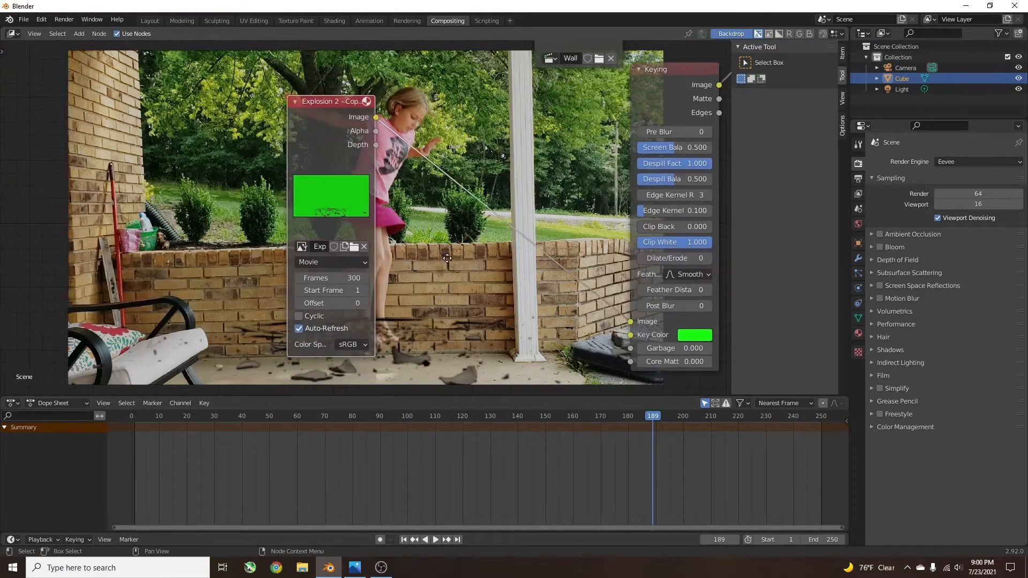
{"action": "left_click", "coordinate": [333, 290]}
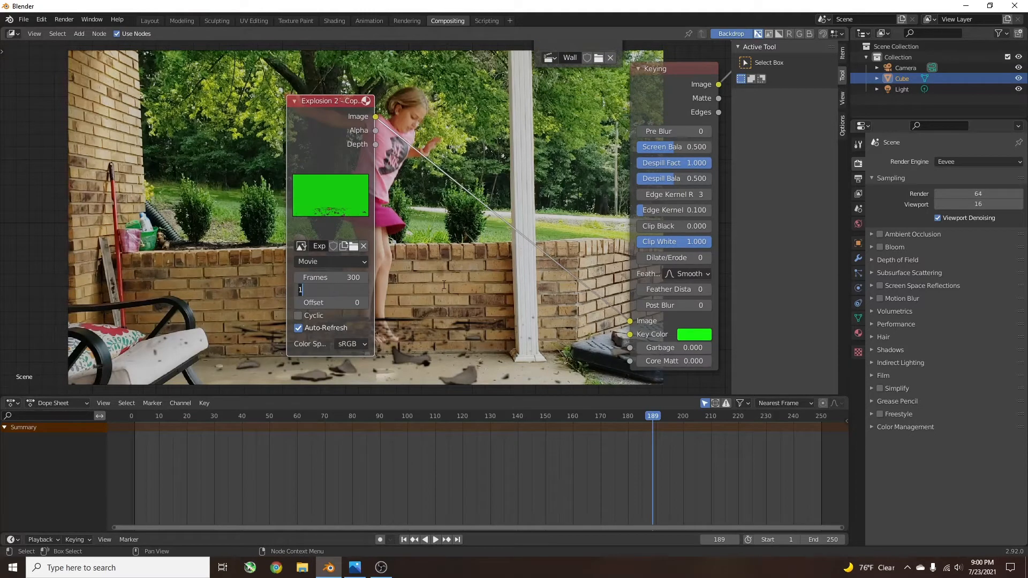
{"action": "key", "text": "Return"}
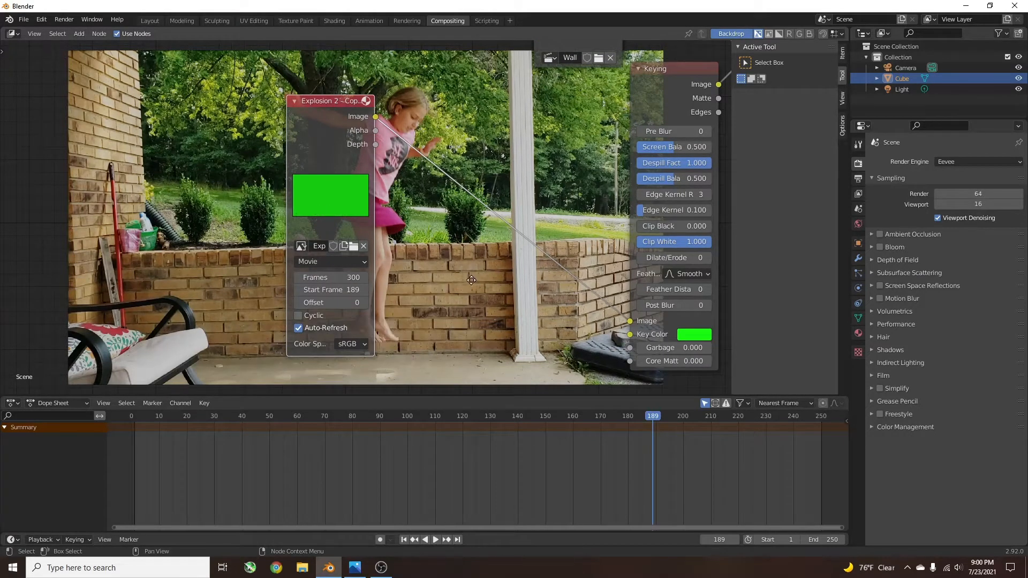
- Set the explosion node's Start Frame to 180
{"action": "middle_click_drag", "start_coordinate": [407, 290], "coordinate": [397, 291]}
{"action": "left_click", "coordinate": [327, 290]}
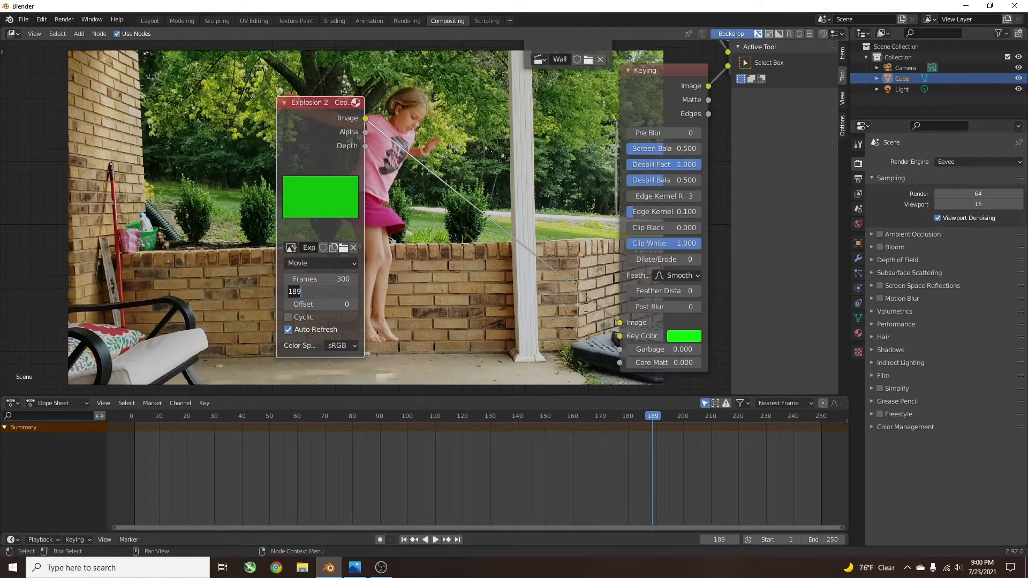
{"action": "type", "text": "180"}
{"action": "key", "text": "Return"}
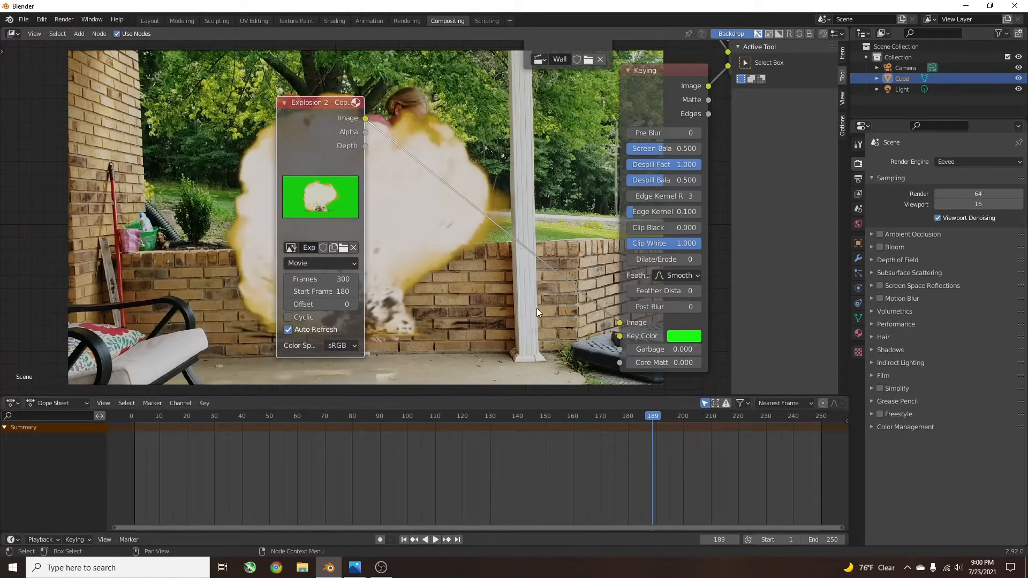
- Check the explosion's timing against the jump frame by frame from frame 179 to 186
{"action": "middle_click_drag", "start_coordinate": [537, 308], "coordinate": [451, 294]}
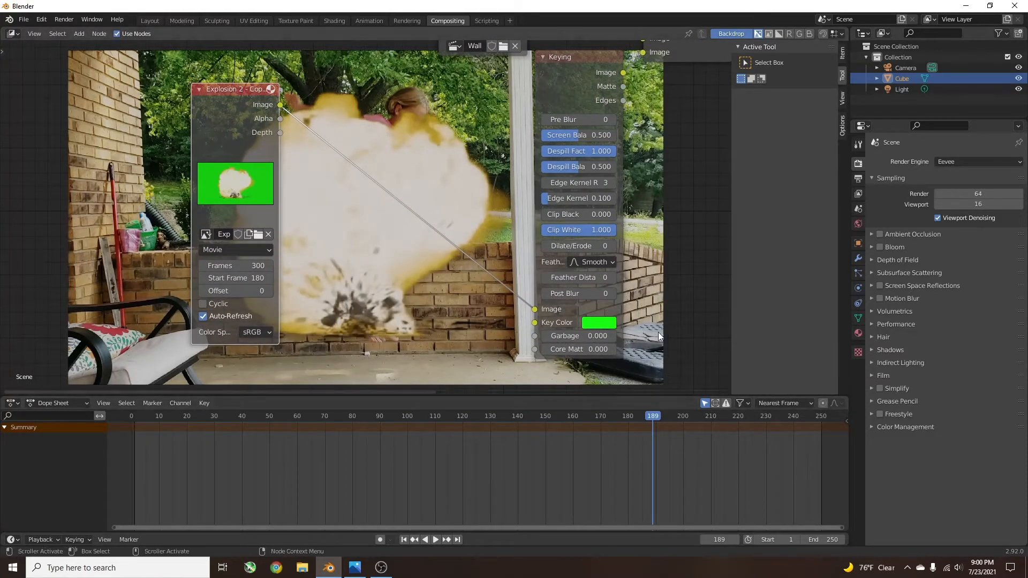
{"action": "middle_click_drag", "start_coordinate": [657, 332], "coordinate": [628, 331]}
{"action": "left_click", "coordinate": [629, 418]}
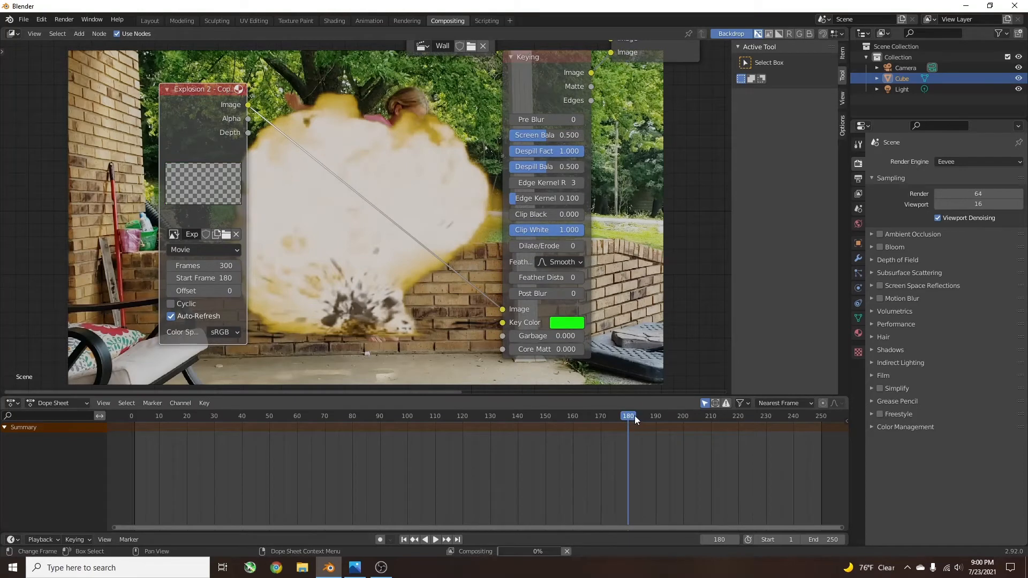
{"action": "key", "text": "Left"}
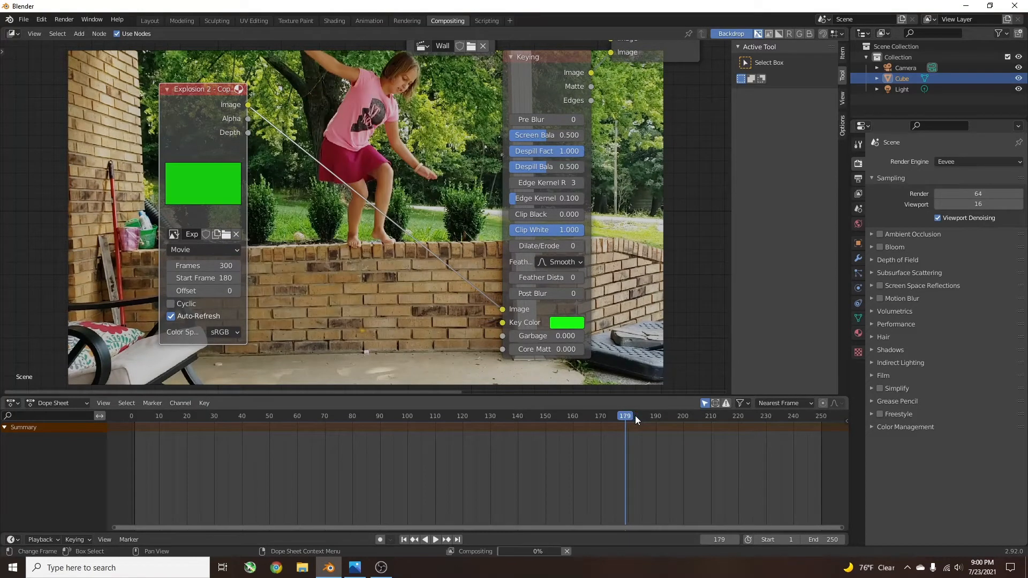
{"action": "key", "text": "Right"}
{"action": "key", "text": "Right"}
{"action": "key", "text": "Right"}
{"action": "key", "text": "Right"}
{"action": "key", "text": "Right"}
{"action": "key", "text": "Right"}
{"action": "key", "text": "Right"}
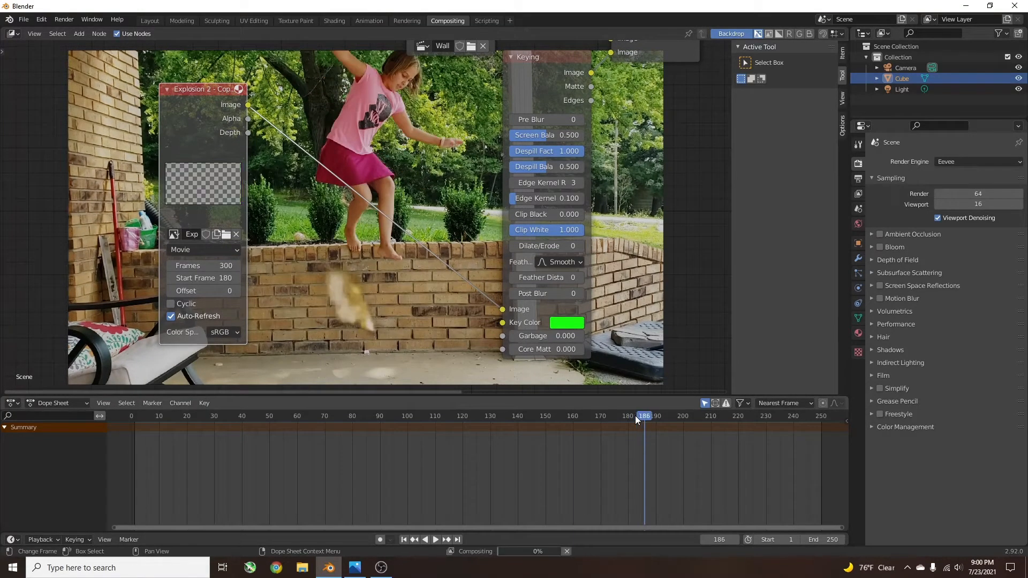
- Advance to frame 189, set the explosion node's Start Frame to 189, and view the result at frame 194
{"action": "key", "text": "Right"}
{"action": "key", "text": "Right"}
{"action": "key", "text": "Right"}
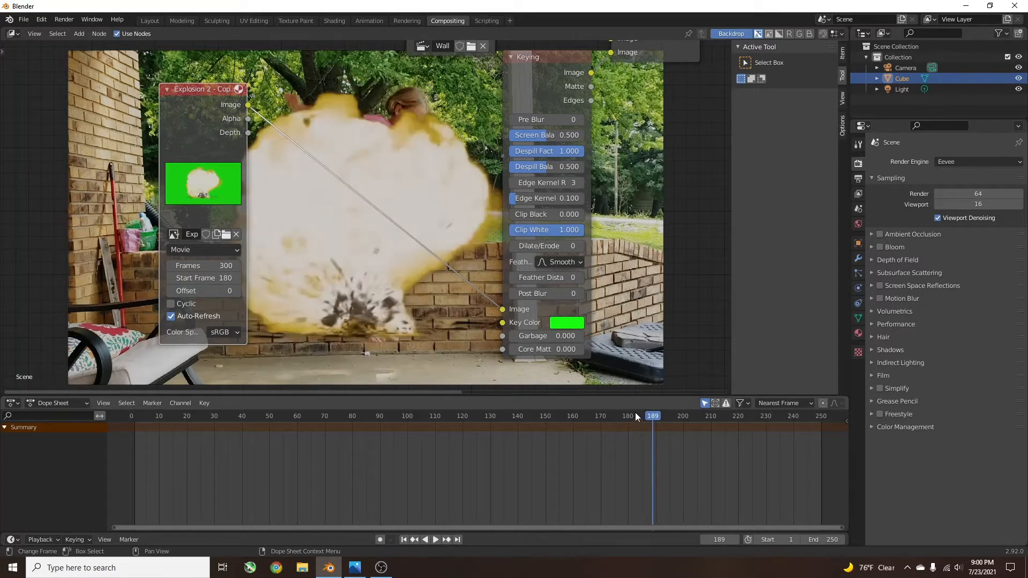
{"action": "double_click", "coordinate": [220, 278]}
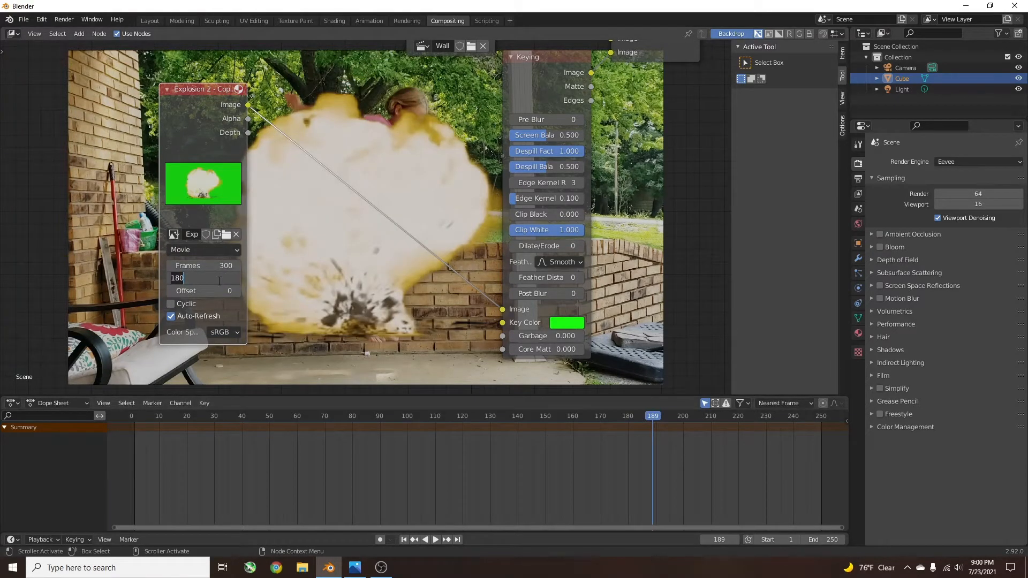
{"action": "type", "text": "189"}
{"action": "key", "text": "Return"}
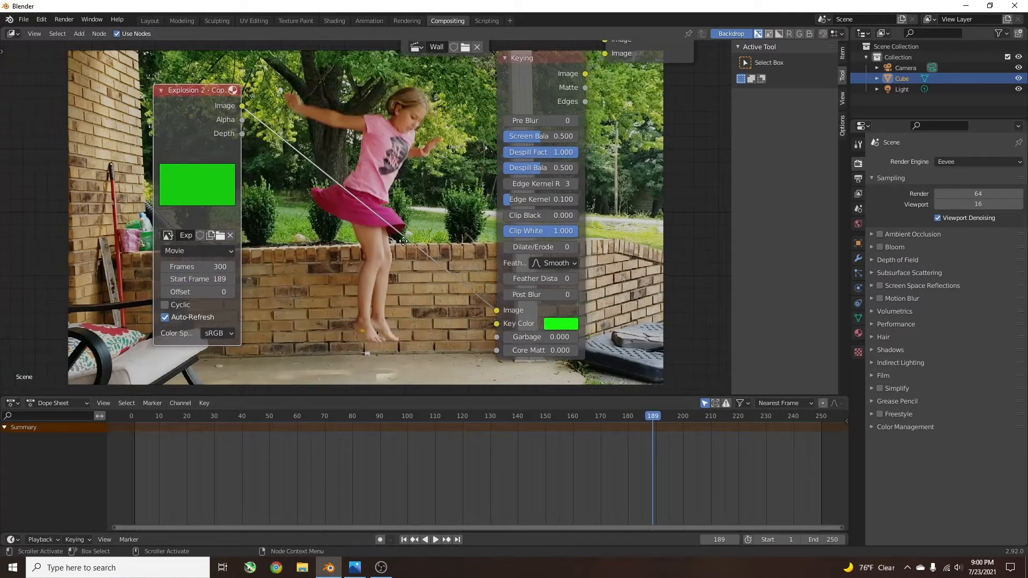
{"action": "left_click", "coordinate": [666, 422]}
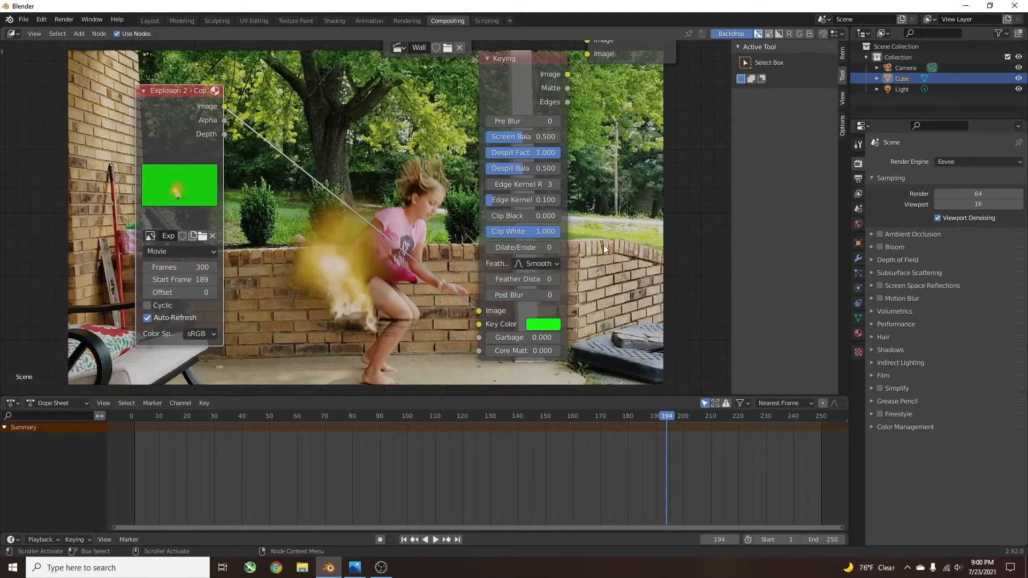
- Add a Transform node on the link between the explosion movie node and the Keying node
{"action": "middle_click_drag", "start_coordinate": [312, 252], "coordinate": [326, 251]}
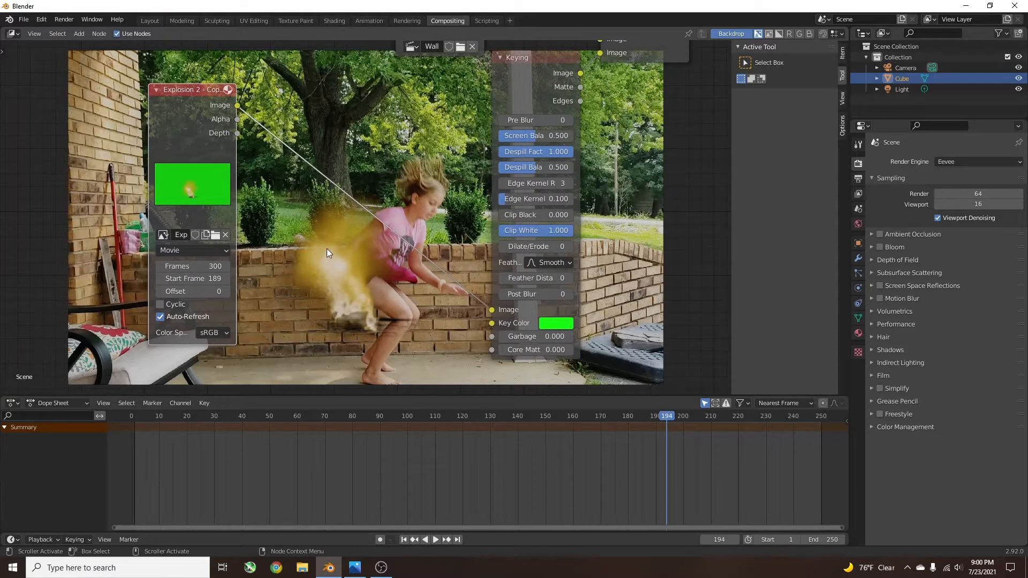
{"action": "key", "text": "shift+a"}
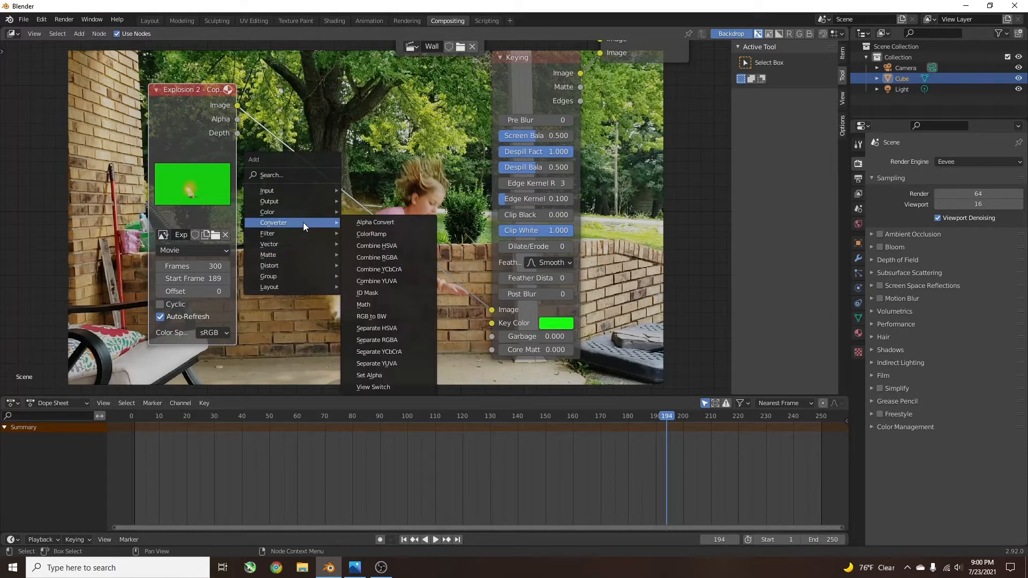
{"action": "left_click", "coordinate": [295, 177]}
{"action": "type", "text": "tran"}
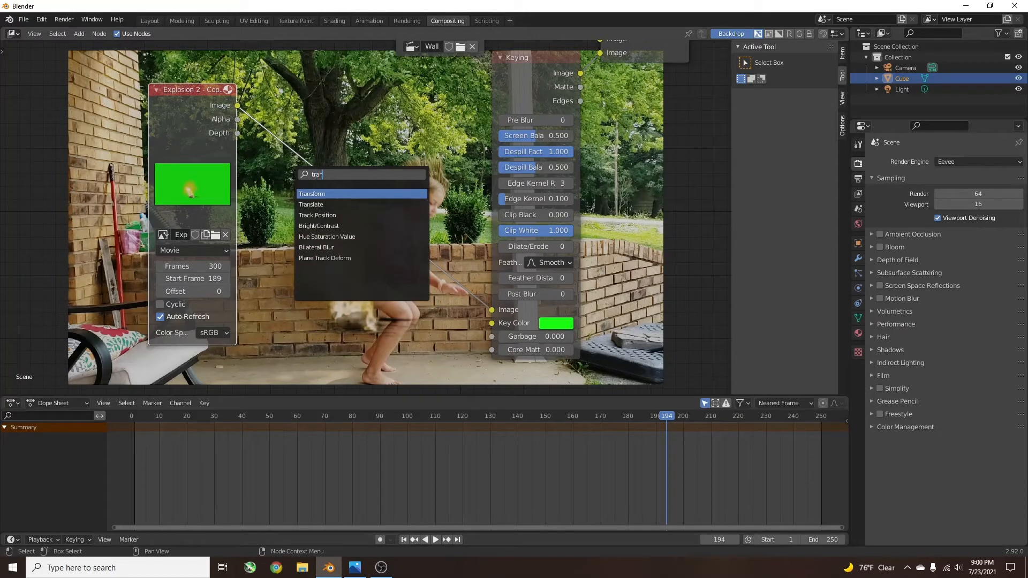
{"action": "key", "text": "Return"}
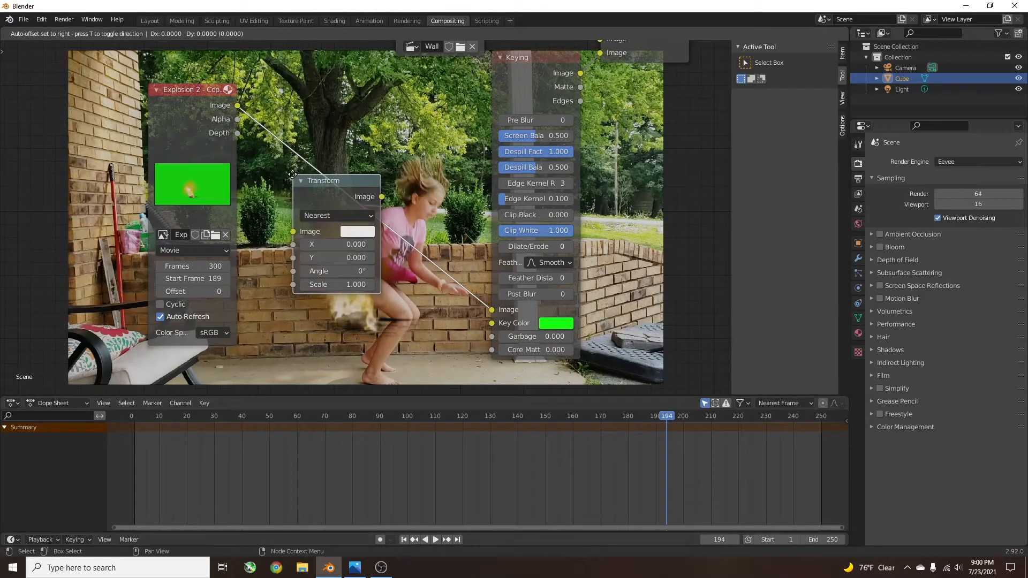
{"action": "left_click", "coordinate": [301, 152]}
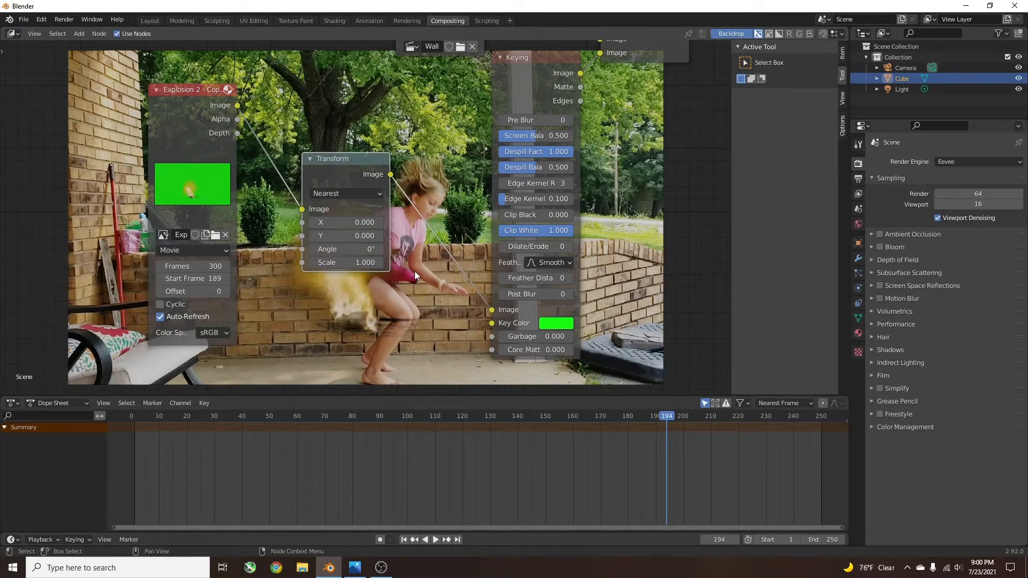
- Shift the explosion up and right in the frame by setting the Transform node's X to 350.3 and Y to 351.6
{"action": "middle_click_drag", "start_coordinate": [415, 272], "coordinate": [421, 259]}
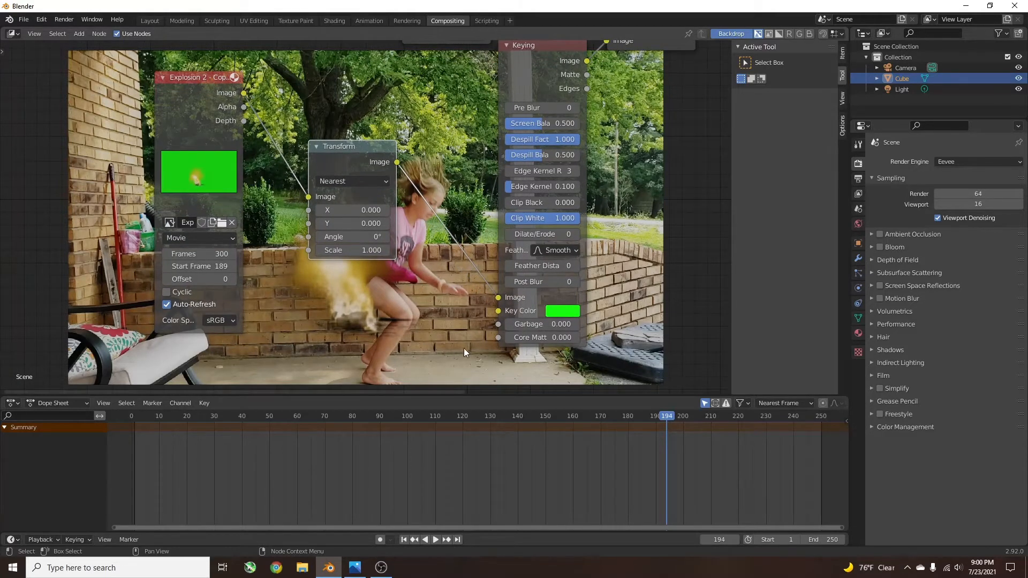
{"action": "middle_click_drag", "start_coordinate": [471, 306], "coordinate": [468, 350]}
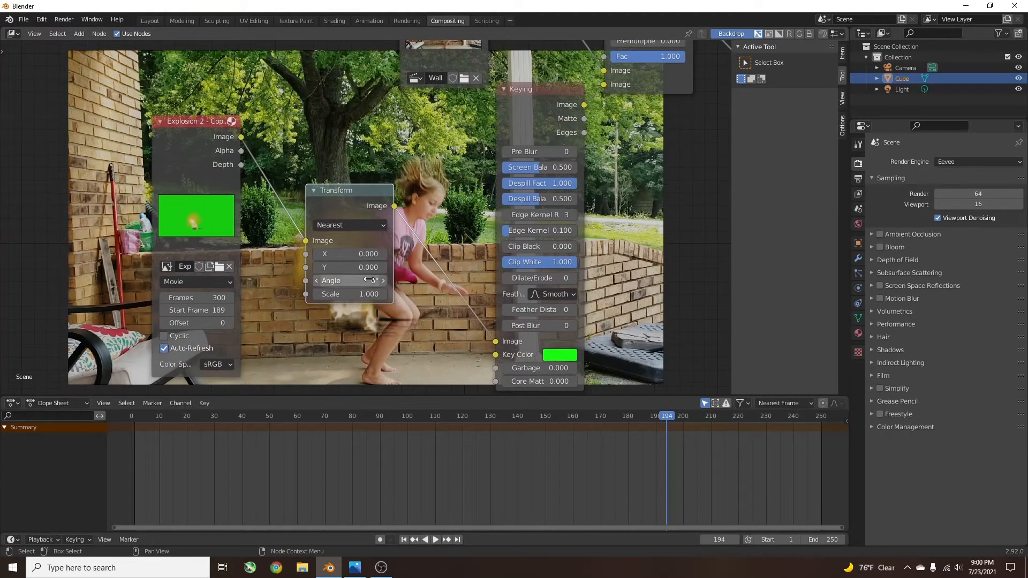
{"action": "middle_click_drag", "start_coordinate": [371, 267], "coordinate": [222, 240]}
{"action": "middle_click_drag", "start_coordinate": [553, 261], "coordinate": [372, 241]}
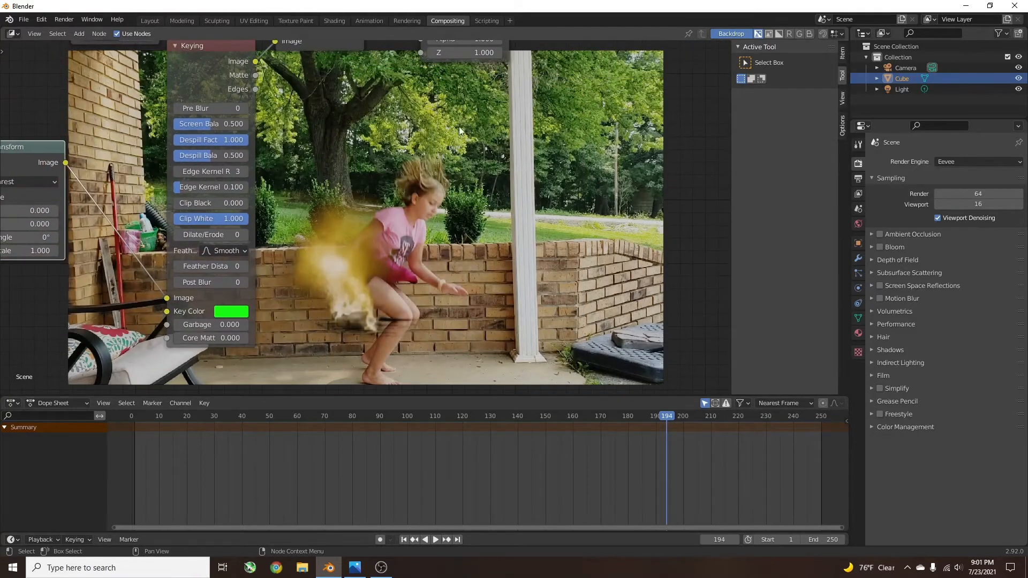
{"action": "middle_click_drag", "start_coordinate": [445, 223], "coordinate": [652, 239]}
{"action": "middle_click_drag", "start_coordinate": [295, 242], "coordinate": [339, 266]}
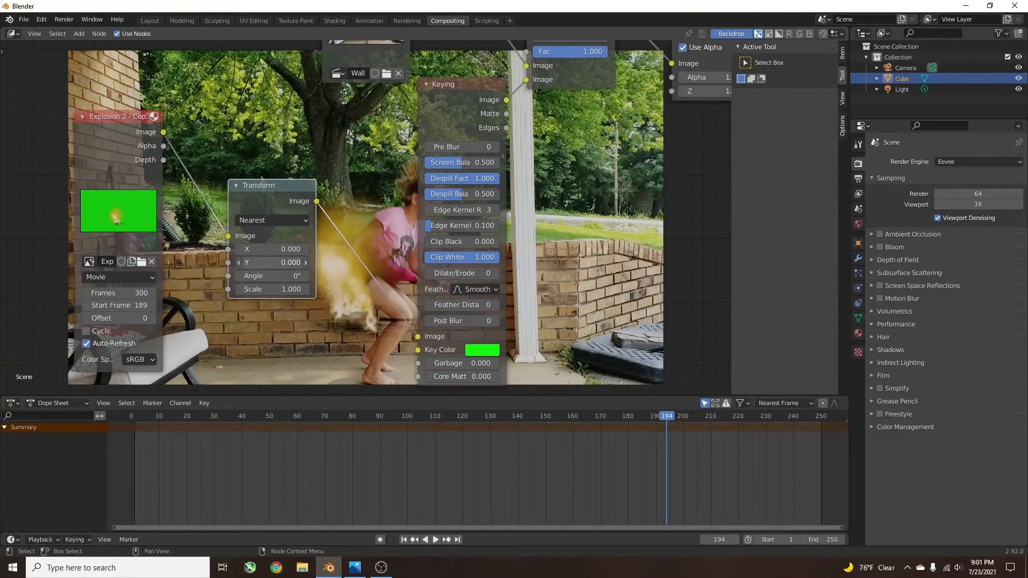
{"action": "left_click_drag", "start_coordinate": [281, 262], "coordinate": [412, 251]}
{"action": "middle_click_drag", "start_coordinate": [576, 232], "coordinate": [456, 216]}
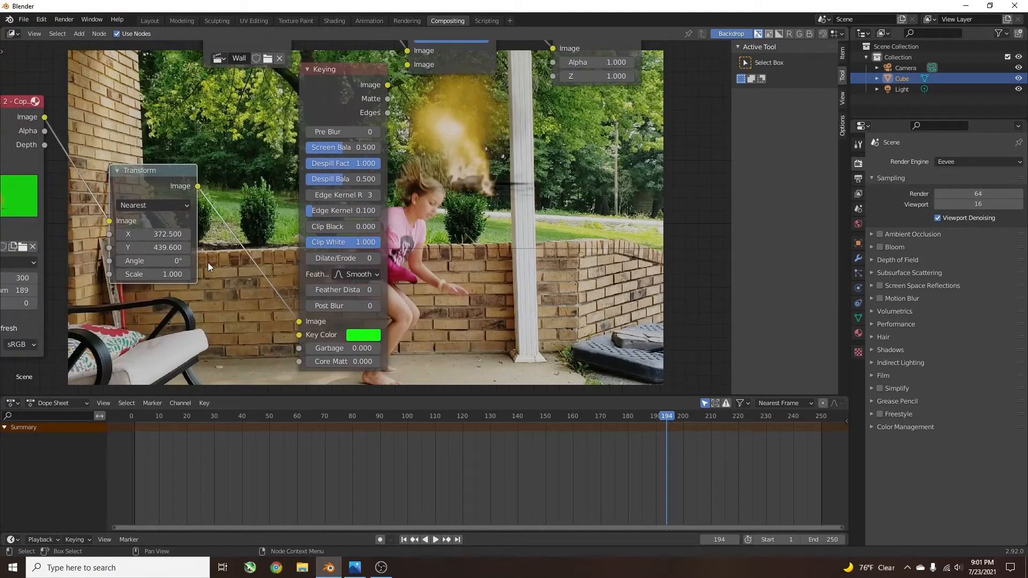
{"action": "mouse_move", "coordinate": [155, 248]}
{"action": "left_mouse_down"}
{"action": "mouse_move", "coordinate": [135, 248]}
{"action": "mouse_move", "coordinate": [203, 247]}
{"action": "mouse_move", "coordinate": [173, 247]}
{"action": "mouse_move", "coordinate": [160, 234]}
{"action": "mouse_move", "coordinate": [194, 233]}
{"action": "mouse_move", "coordinate": [172, 247]}
{"action": "left_mouse_up"}
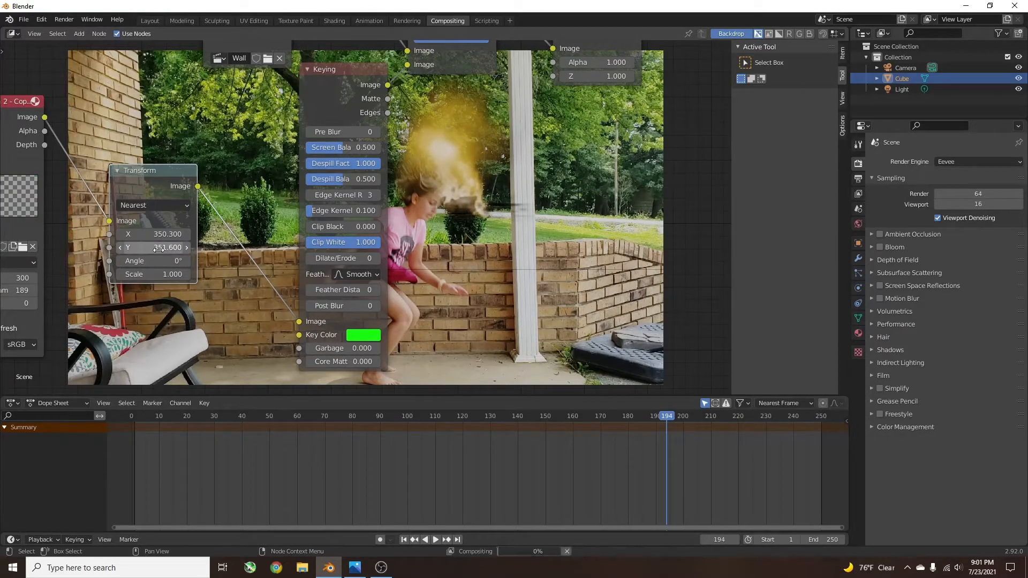
- Check the repositioned explosion from frame 202 through frames 210, 219 and 236, and return to frame 219
{"action": "middle_click_drag", "start_coordinate": [696, 337], "coordinate": [584, 320]}
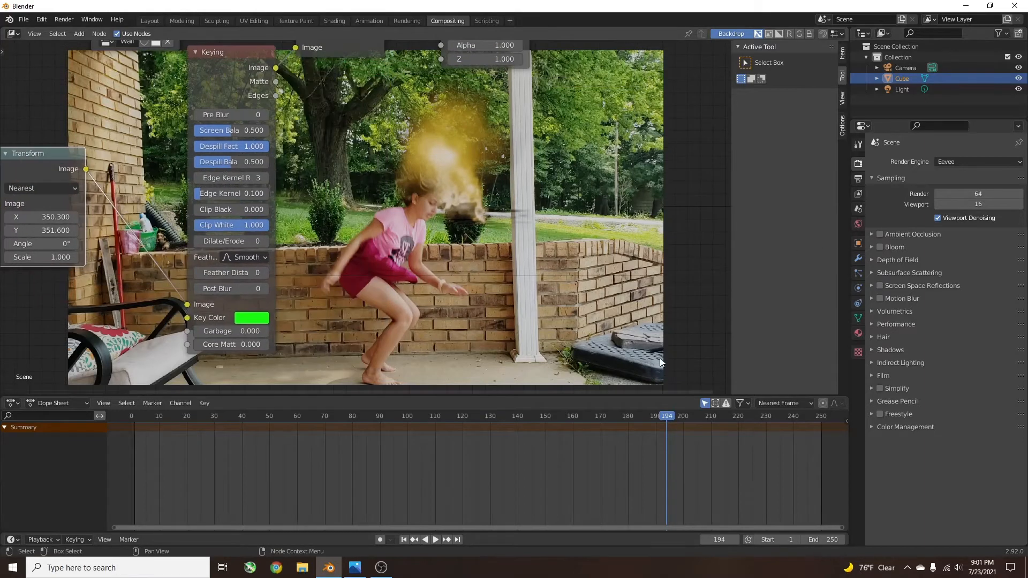
{"action": "left_click", "coordinate": [689, 421]}
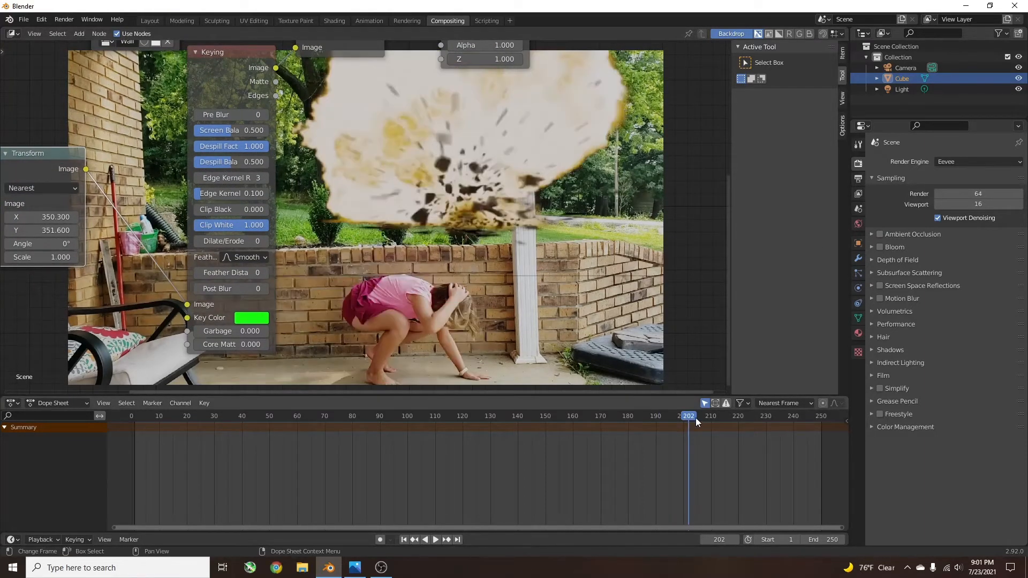
{"action": "left_click", "coordinate": [712, 419]}
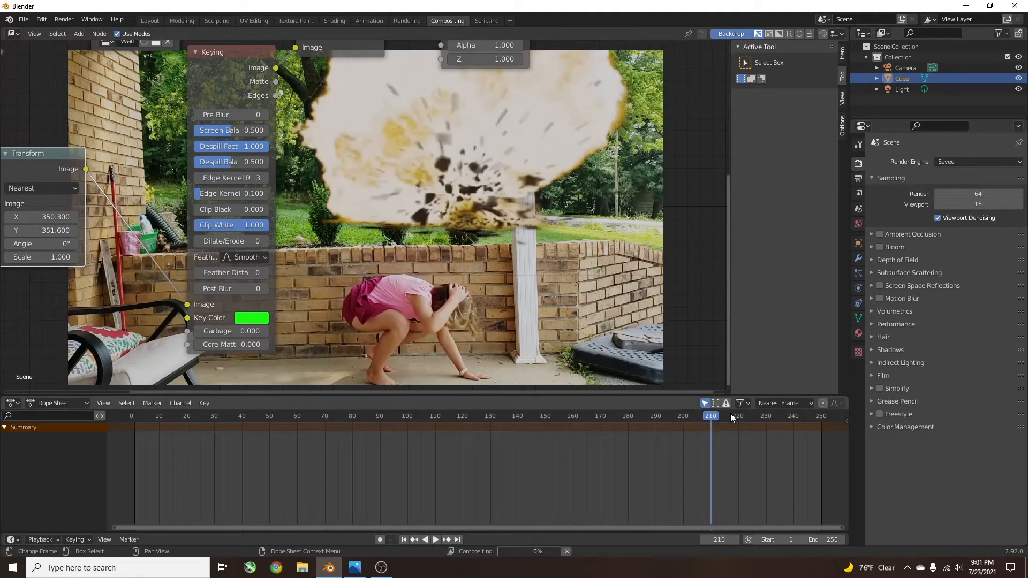
{"action": "left_click", "coordinate": [735, 417]}
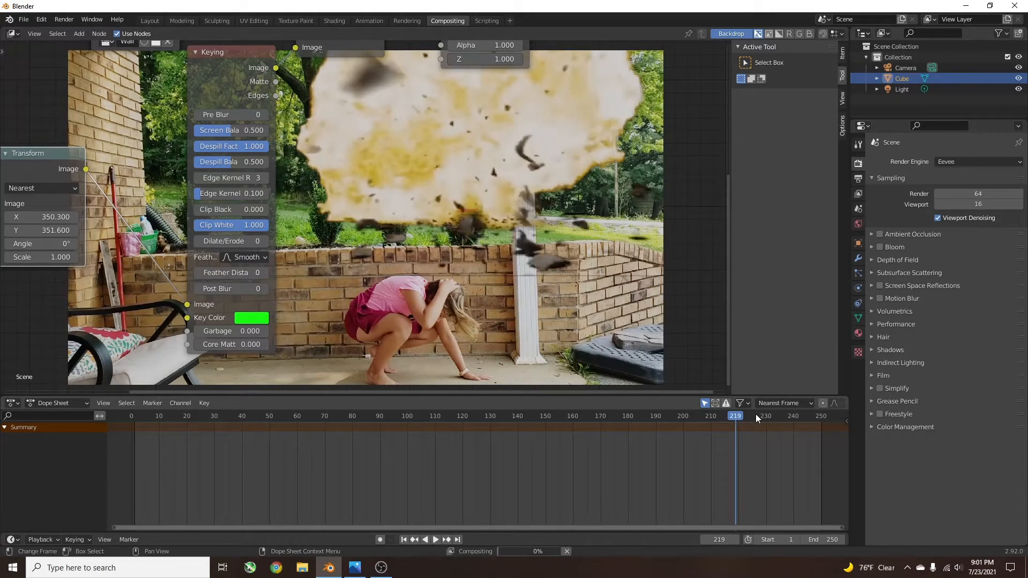
{"action": "left_click", "coordinate": [757, 416]}
{"action": "left_click", "coordinate": [784, 416]}
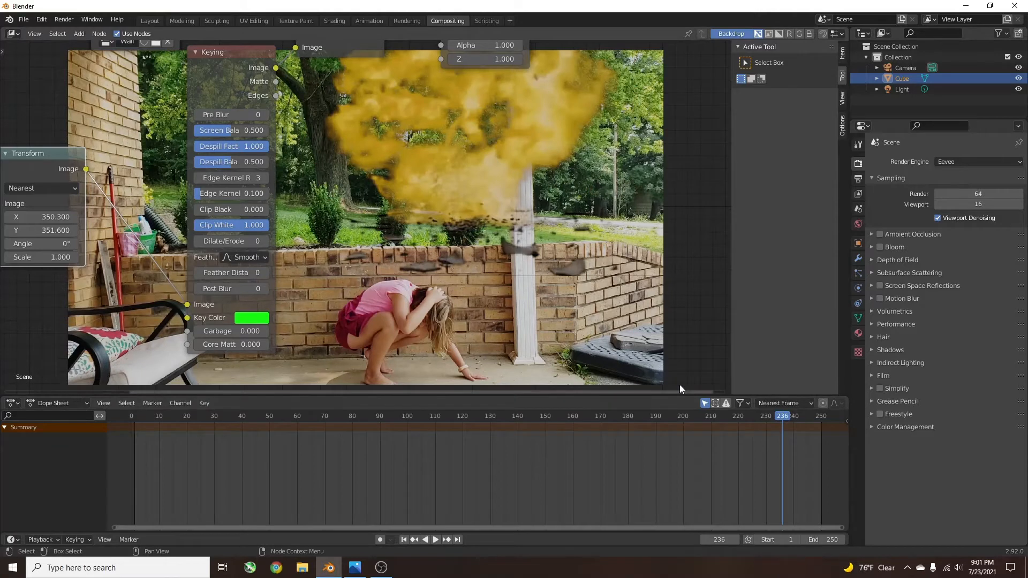
{"action": "left_click", "coordinate": [735, 421]}
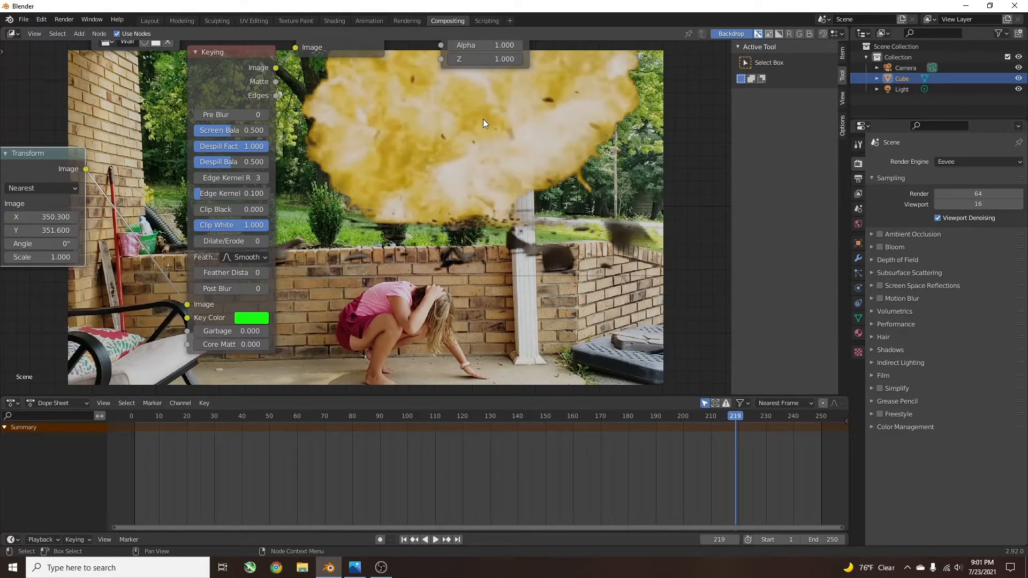
- Switch to the Rendering workspace and display the Viewer Node image in its image editor
{"action": "middle_click_drag", "start_coordinate": [464, 212], "coordinate": [494, 251]}
{"action": "scroll", "coordinate": [498, 237], "scroll_direction": "down", "scroll_amount": 6}
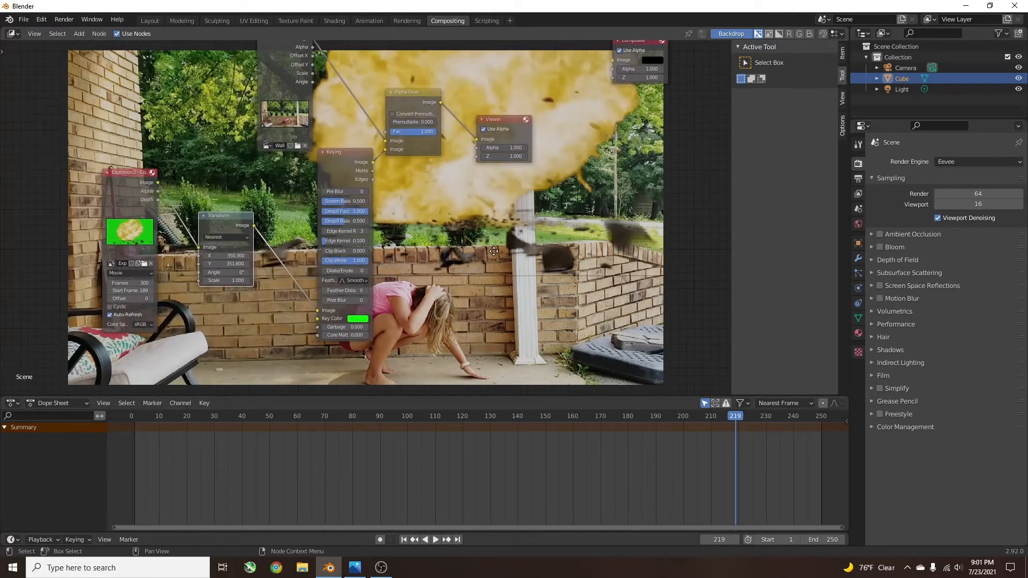
{"action": "left_click", "coordinate": [416, 20]}
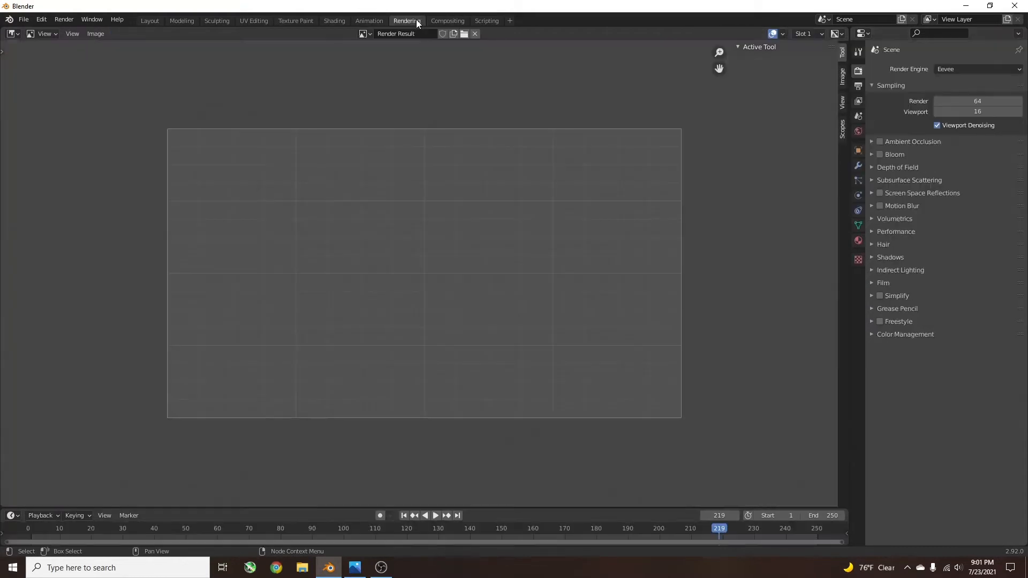
{"action": "left_click", "coordinate": [364, 34]}
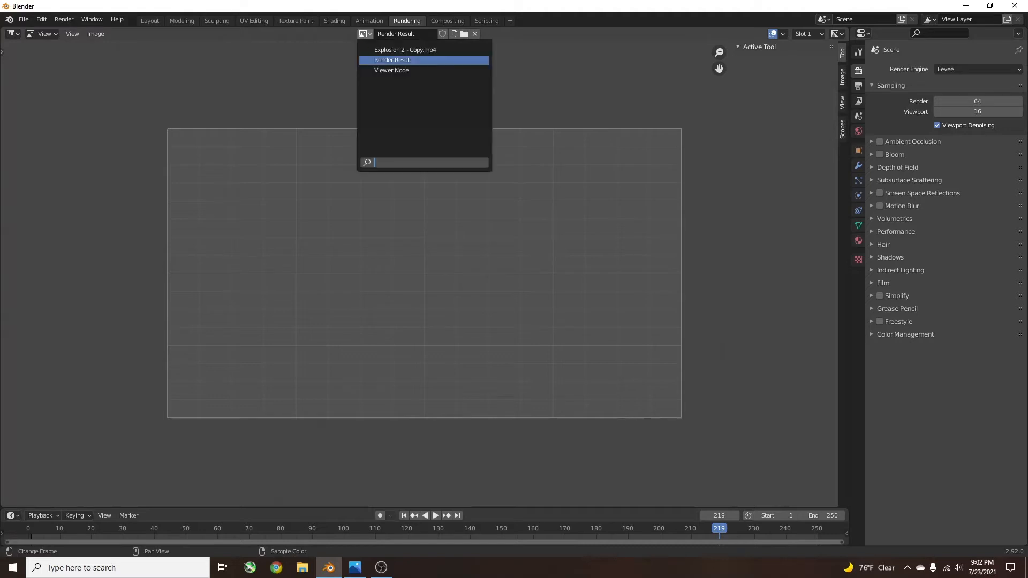
{"action": "left_click", "coordinate": [402, 70]}
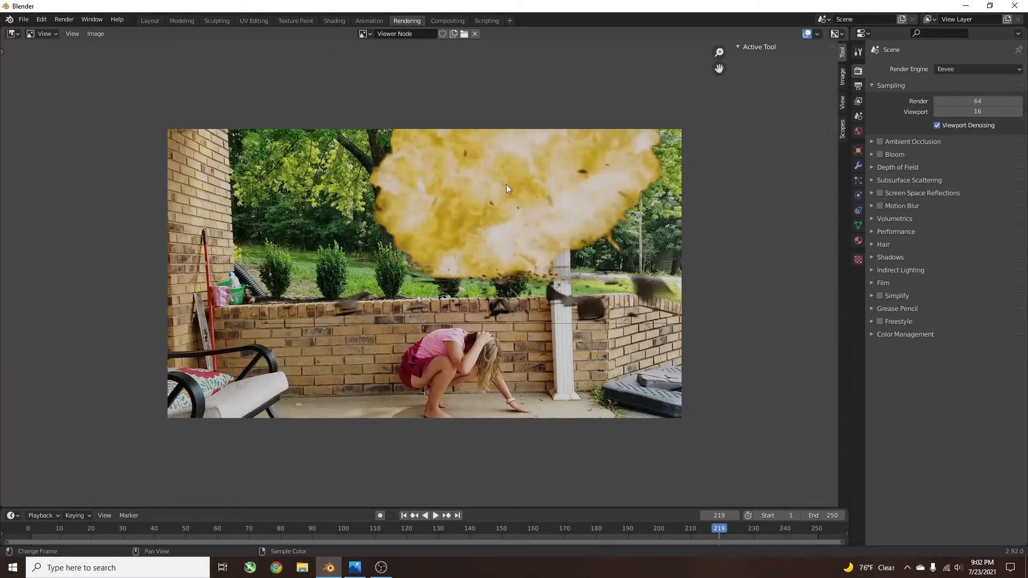
- Put the image editor in Mask mode, create a new mask, and move to frame 207
{"action": "left_click", "coordinate": [50, 34]}
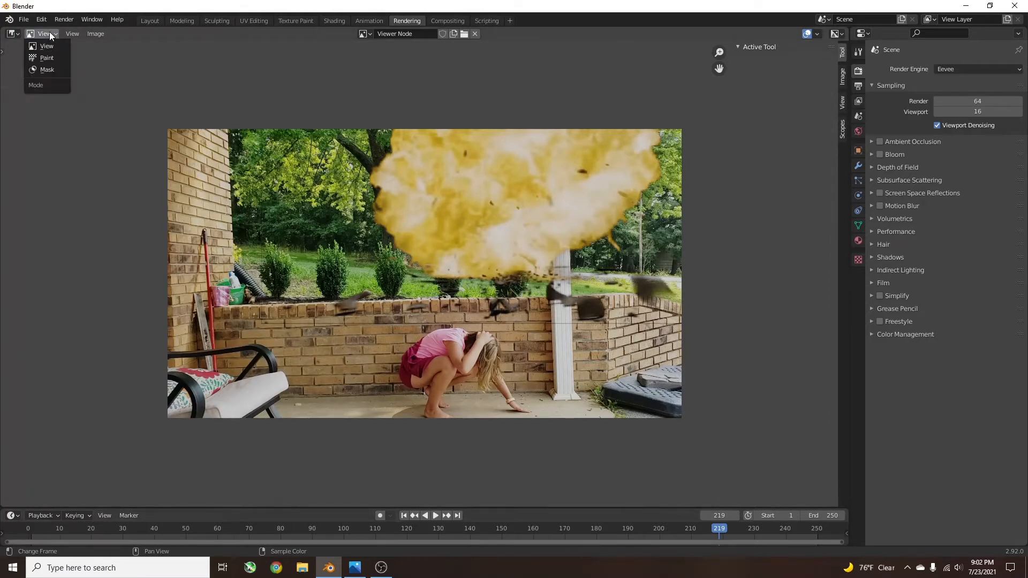
{"action": "left_click", "coordinate": [45, 70]}
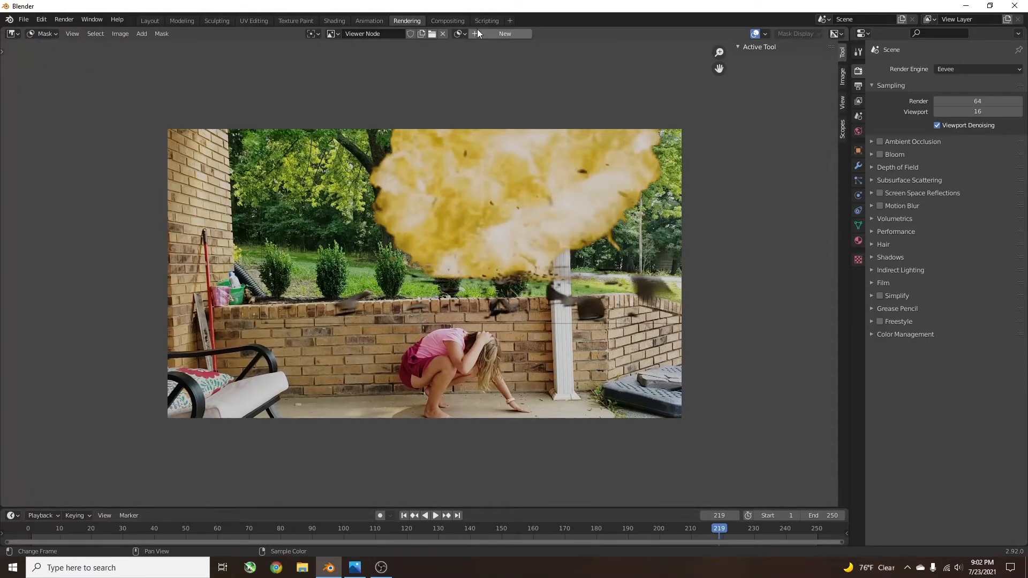
{"action": "left_click", "coordinate": [497, 33]}
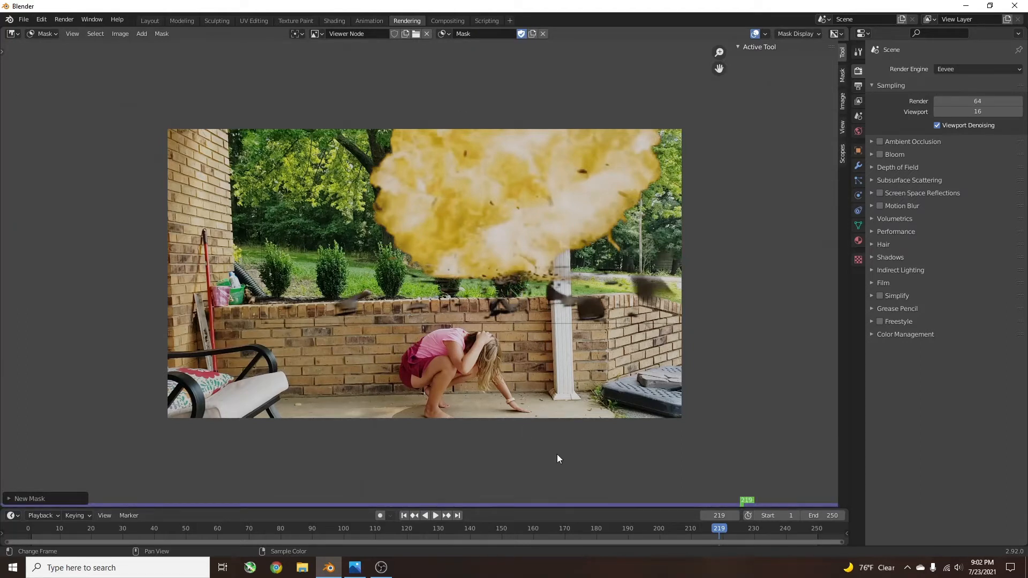
{"action": "left_click_drag", "start_coordinate": [700, 528], "coordinate": [680, 526]}
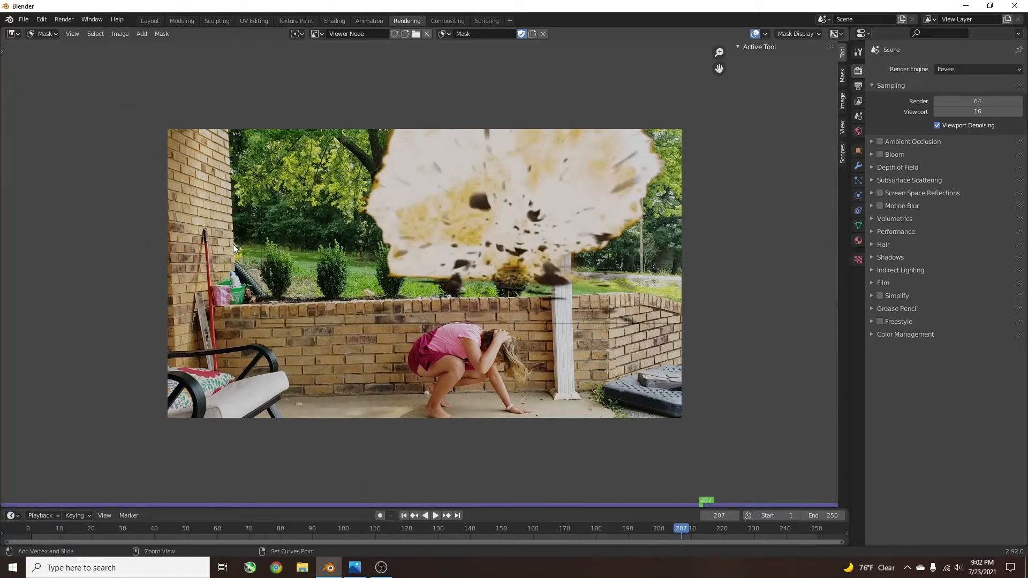
- Draw a closed mask outline over the bush tops, up and around the porch post and across the wall, and return to the Compositing workspace
{"action": "left_click_drag", "start_coordinate": [234, 244], "coordinate": [387, 242], "text": "ctrl"}
{"action": "left_click", "coordinate": [397, 243], "text": "ctrl"}
{"action": "left_click", "coordinate": [401, 258], "text": "ctrl"}
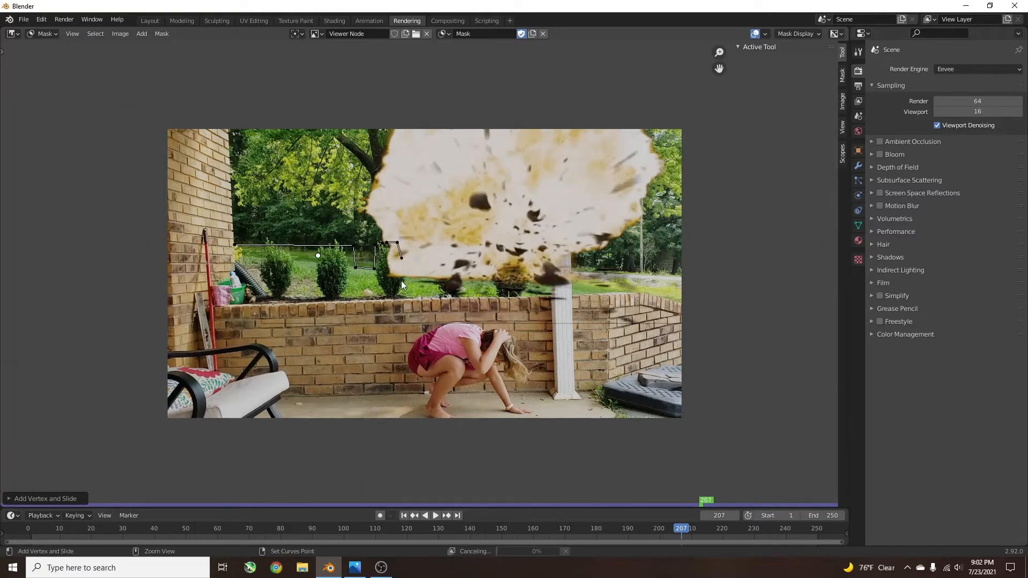
{"action": "left_click", "coordinate": [401, 280], "text": "ctrl"}
{"action": "left_click", "coordinate": [433, 275], "text": "ctrl"}
{"action": "left_click_drag", "start_coordinate": [401, 282], "coordinate": [444, 248]}
{"action": "left_click", "coordinate": [455, 249], "text": "ctrl"}
{"action": "left_click", "coordinate": [480, 260], "text": "ctrl"}
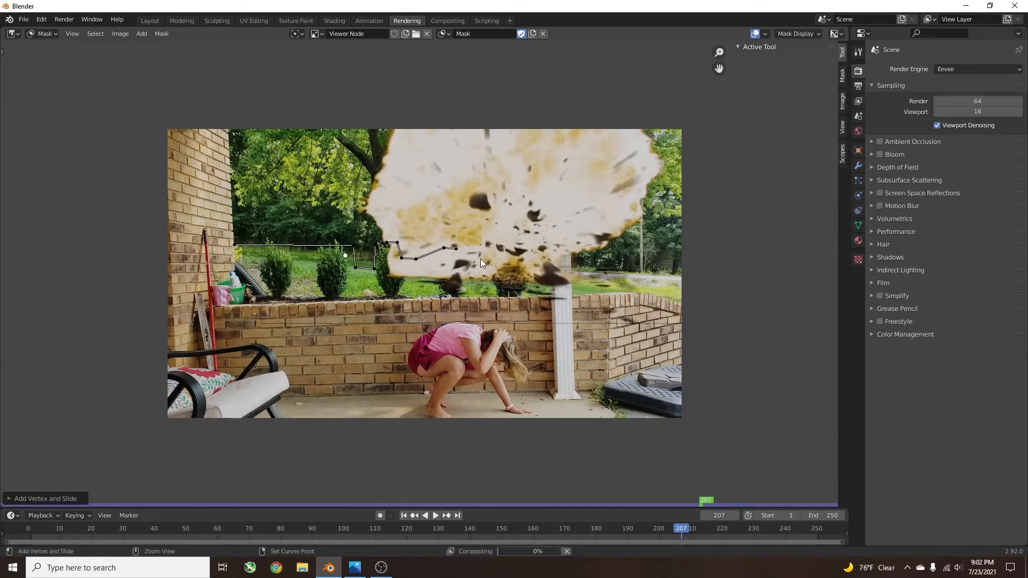
{"action": "left_click", "coordinate": [512, 254], "text": "ctrl"}
{"action": "left_click", "coordinate": [519, 251], "text": "ctrl"}
{"action": "left_click", "coordinate": [548, 283], "text": "ctrl"}
{"action": "left_click", "coordinate": [543, 103], "text": "ctrl"}
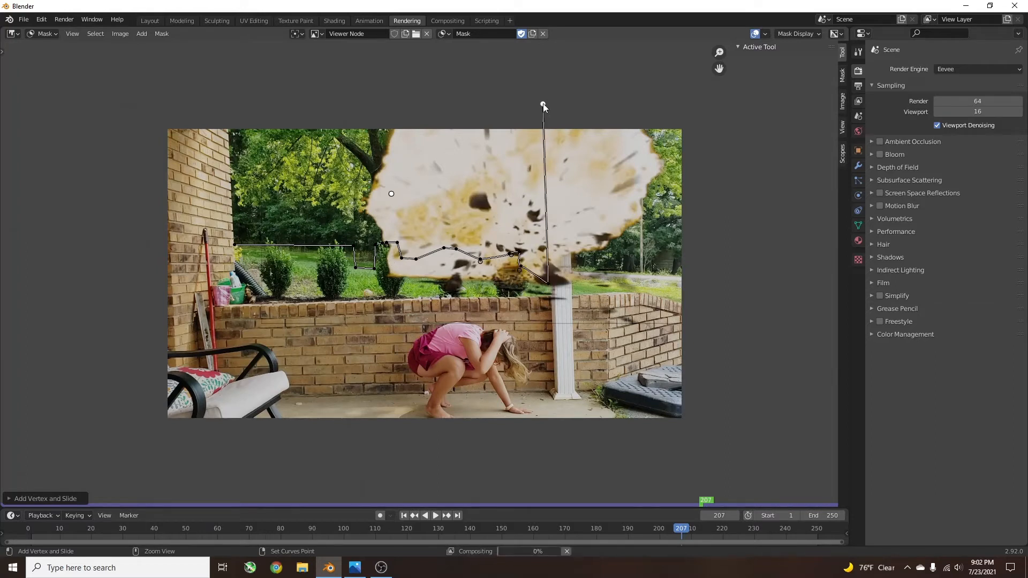
{"action": "left_click", "coordinate": [577, 371], "text": "ctrl"}
{"action": "left_click", "coordinate": [150, 328], "text": "ctrl"}
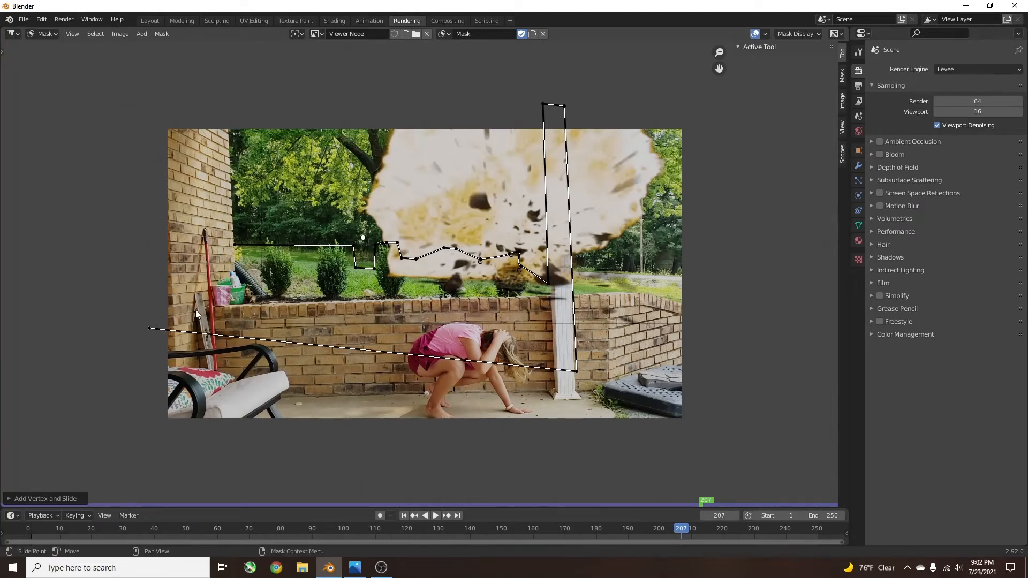
{"action": "key", "text": "alt+c"}
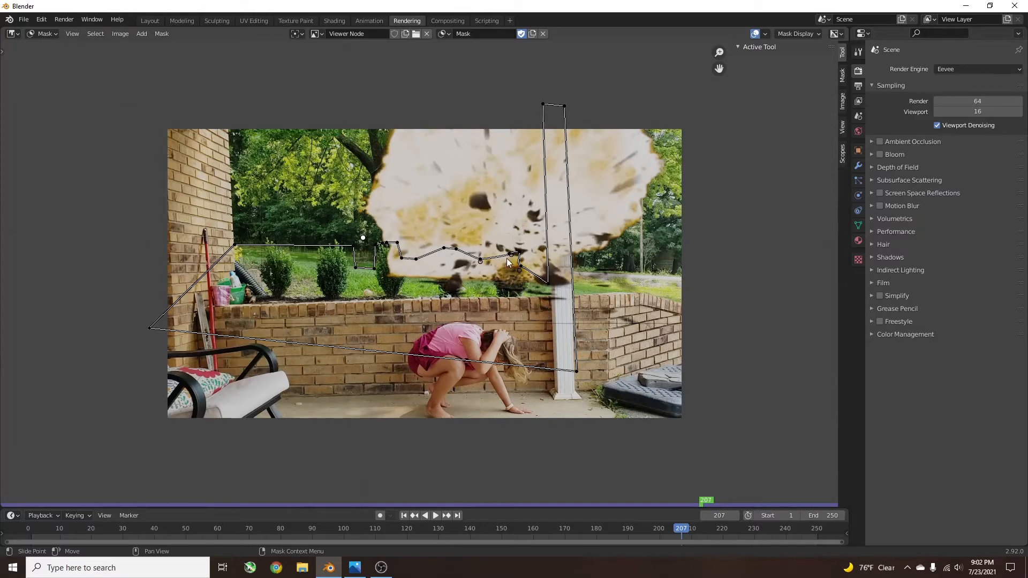
{"action": "left_click", "coordinate": [455, 20]}
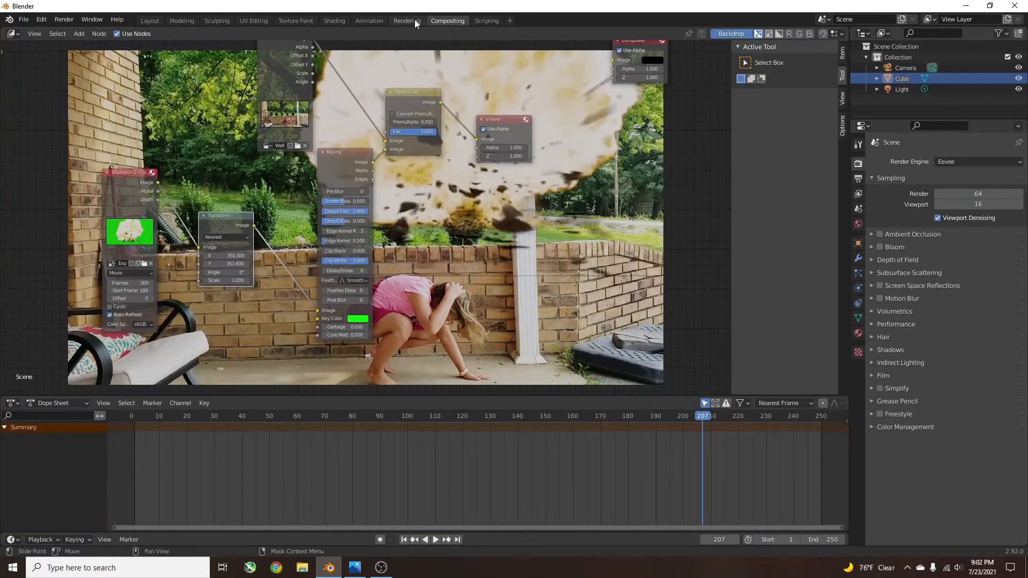
- Add a Mask node to the compositing node tree
{"action": "key", "text": "shift+a"}
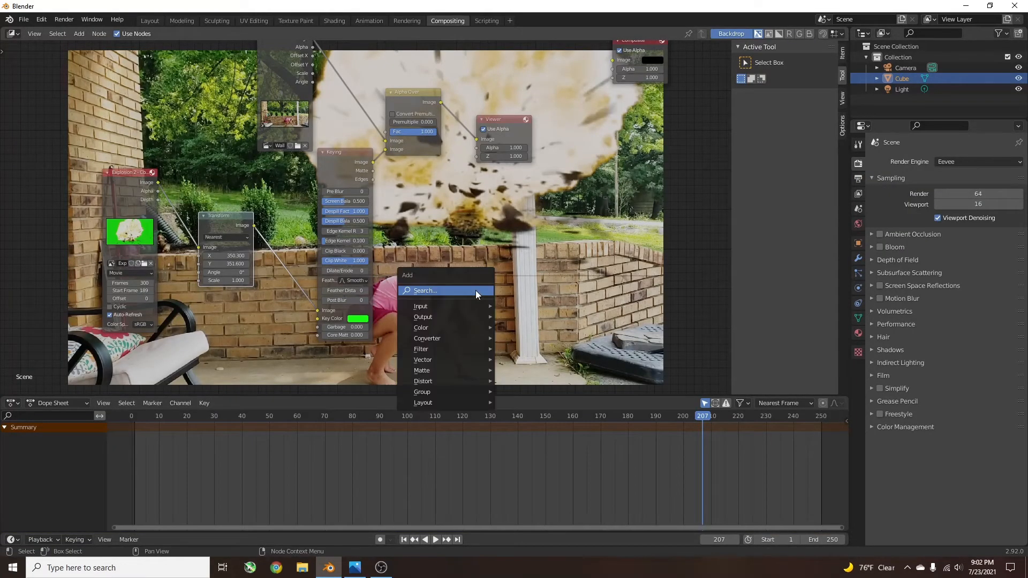
{"action": "left_click", "coordinate": [475, 290]}
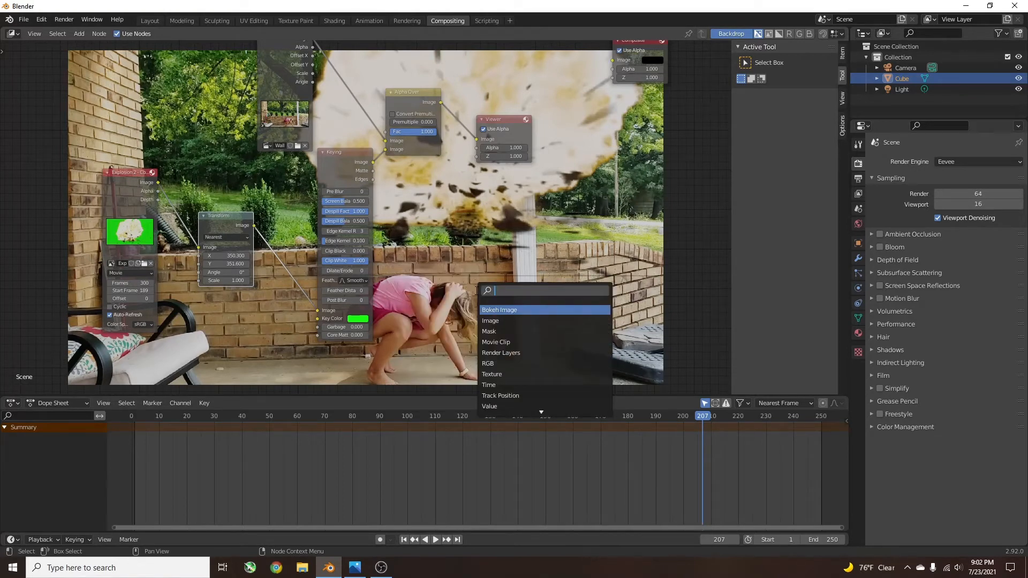
{"action": "type", "text": "mask"}
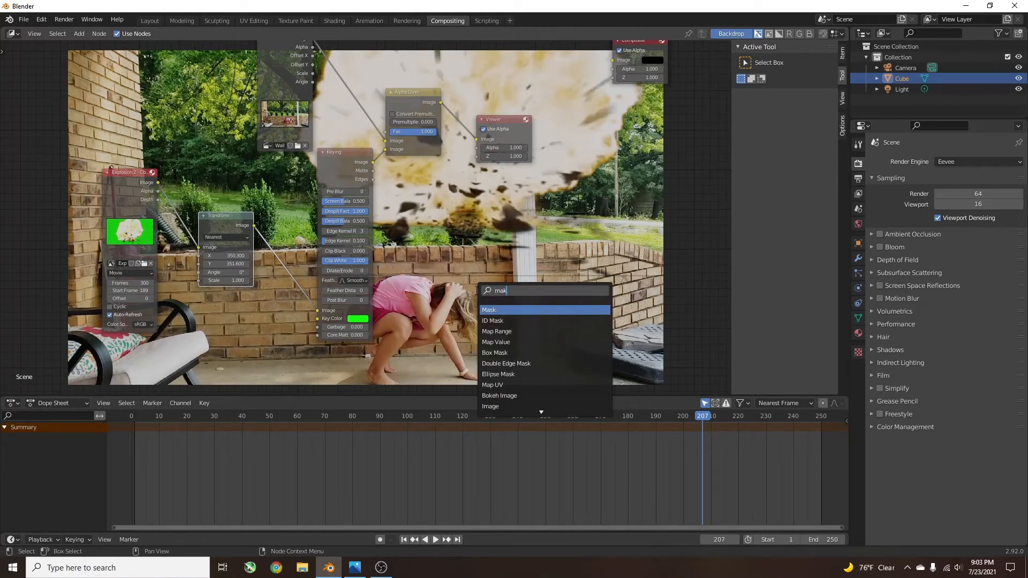
{"action": "key", "text": "Return"}
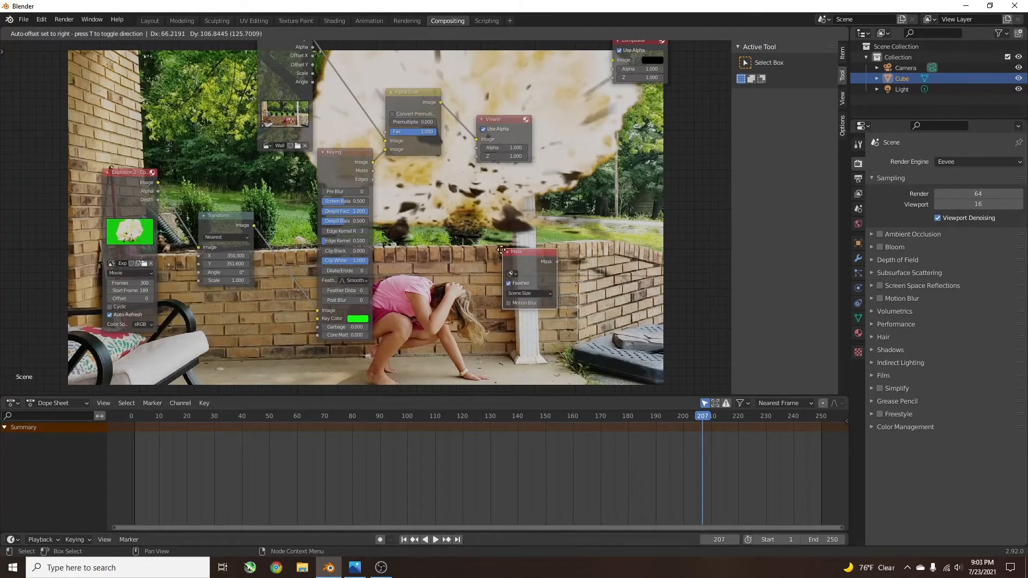
{"action": "left_click", "coordinate": [437, 210]}
{"action": "middle_click_drag", "start_coordinate": [437, 210], "coordinate": [452, 268]}
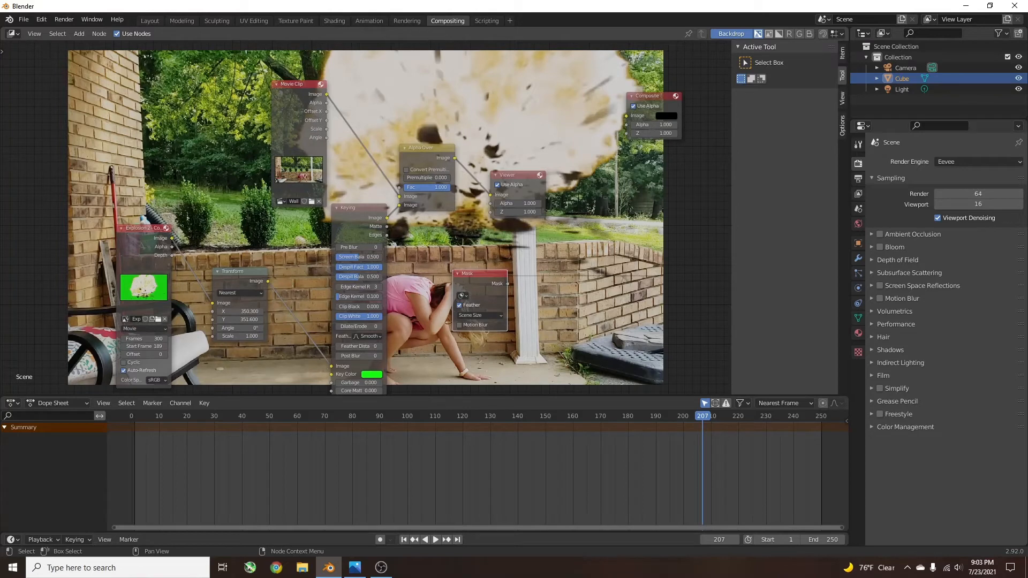
- Rearrange the node tree, placing the Mask node above Alpha Over and shifting the Transform and explosion clip nodes
{"action": "key", "text": "alt+Tab"}
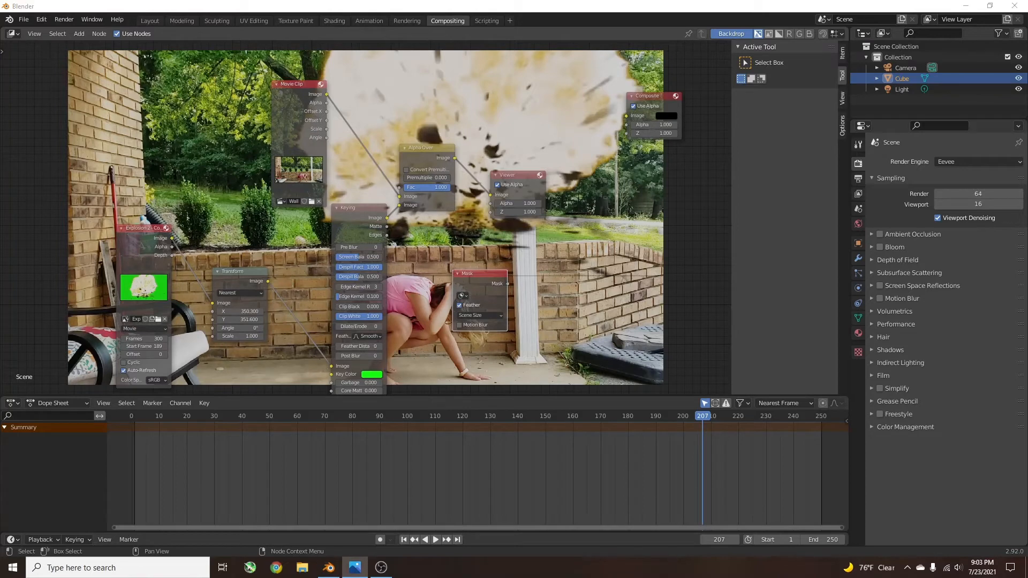
{"action": "left_click", "coordinate": [457, 273]}
{"action": "left_click_drag", "start_coordinate": [457, 273], "coordinate": [426, 46]}
{"action": "left_click", "coordinate": [484, 272]}
{"action": "middle_click_drag", "start_coordinate": [438, 170], "coordinate": [429, 225]}
{"action": "left_click_drag", "start_coordinate": [402, 221], "coordinate": [400, 264]}
{"action": "left_click_drag", "start_coordinate": [244, 343], "coordinate": [264, 353]}
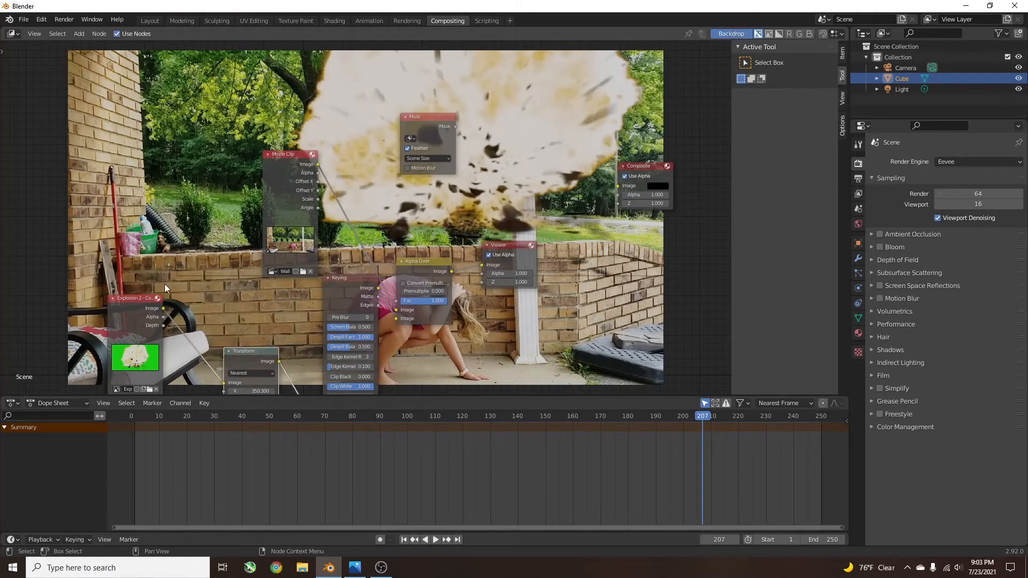
{"action": "left_click_drag", "start_coordinate": [131, 306], "coordinate": [160, 322]}
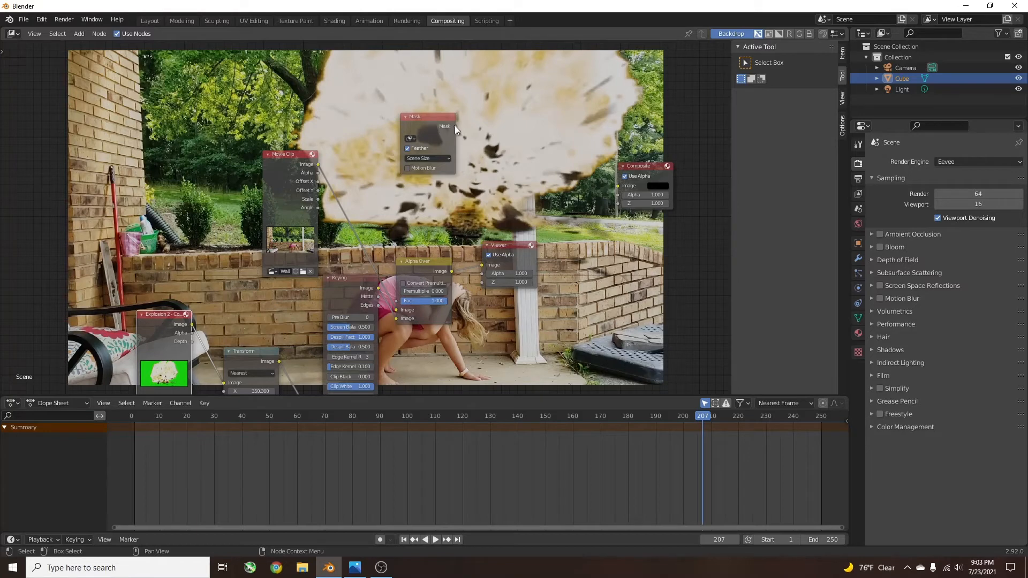
- Connect the Mask output to the Alpha Over Fac input and insert an Invert node on that link
{"action": "left_click_drag", "start_coordinate": [455, 126], "coordinate": [396, 301]}
{"action": "left_click_drag", "start_coordinate": [429, 265], "coordinate": [437, 262]}
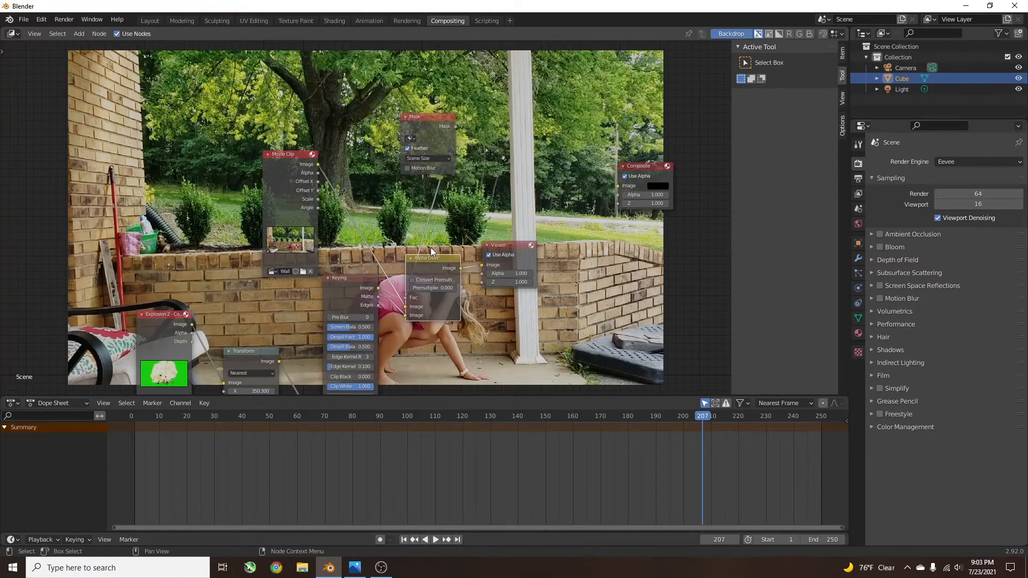
{"action": "key", "text": "shift+a"}
{"action": "left_click", "coordinate": [477, 189]}
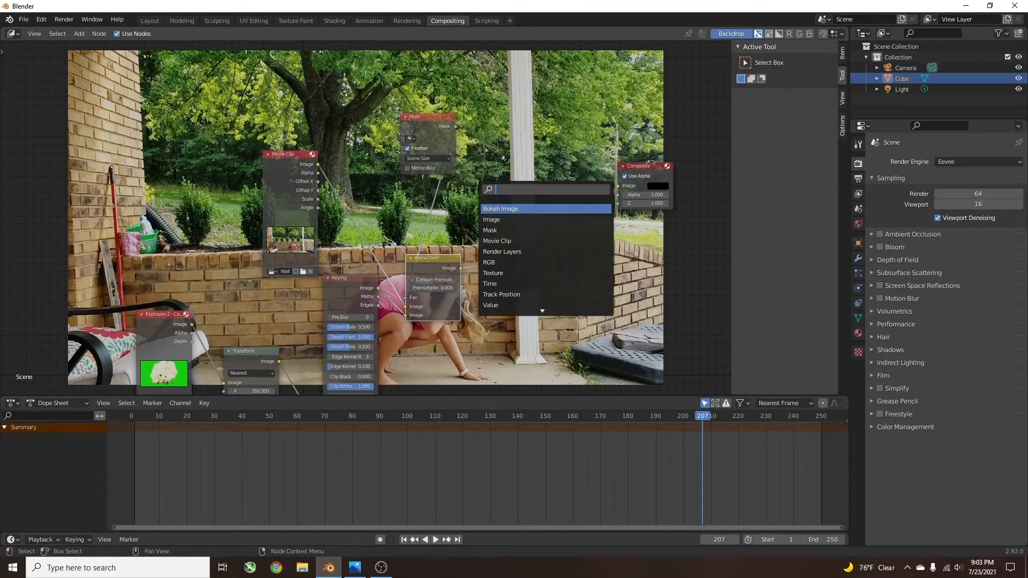
{"action": "type", "text": "in"}
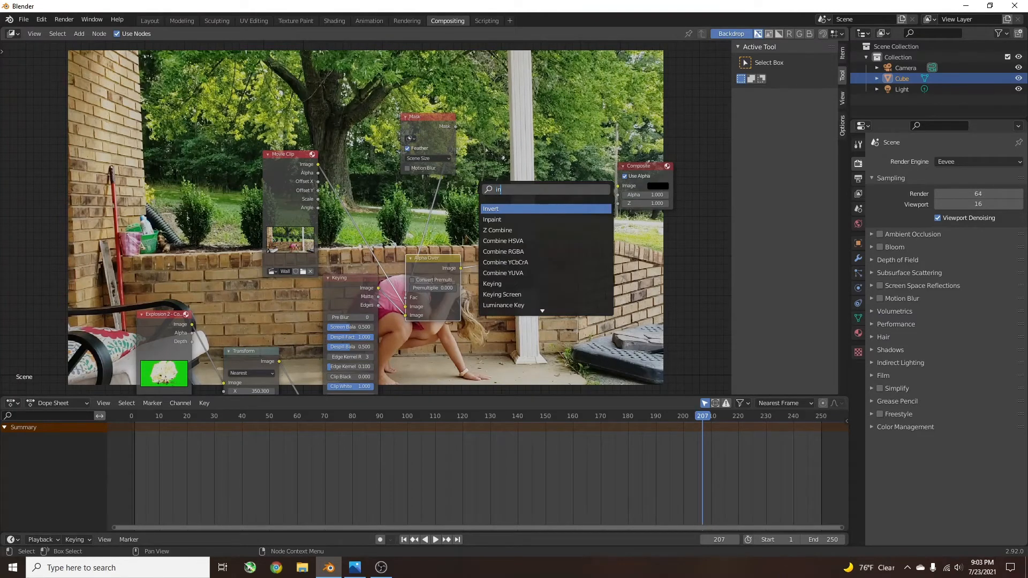
{"action": "key", "text": "Return"}
{"action": "left_click", "coordinate": [526, 220]}
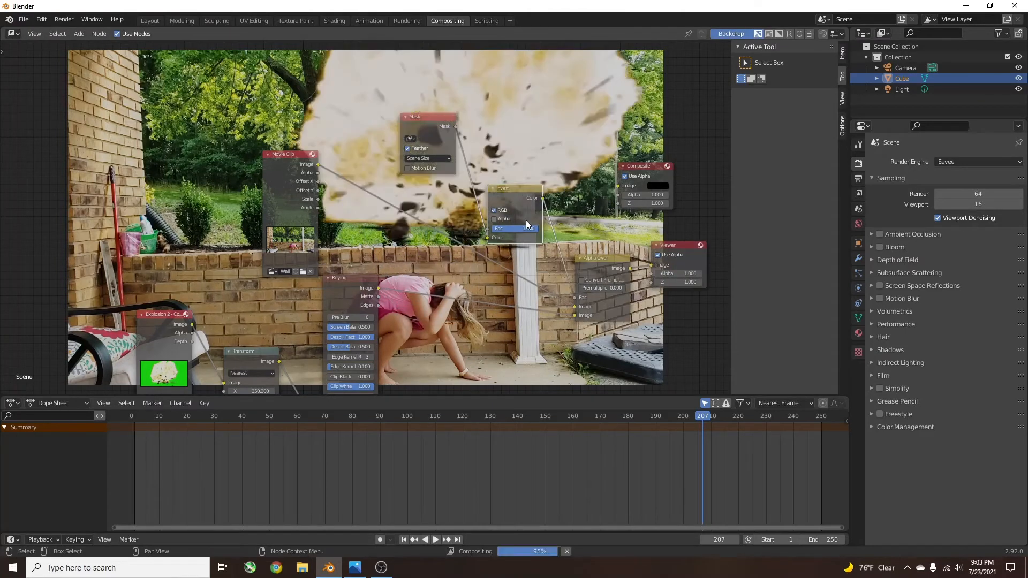
- Assign the drawn mask named Mask to the Mask node
{"action": "middle_click_drag", "start_coordinate": [529, 188], "coordinate": [498, 196]}
{"action": "scroll", "coordinate": [423, 179], "scroll_direction": "up", "scroll_amount": 3}
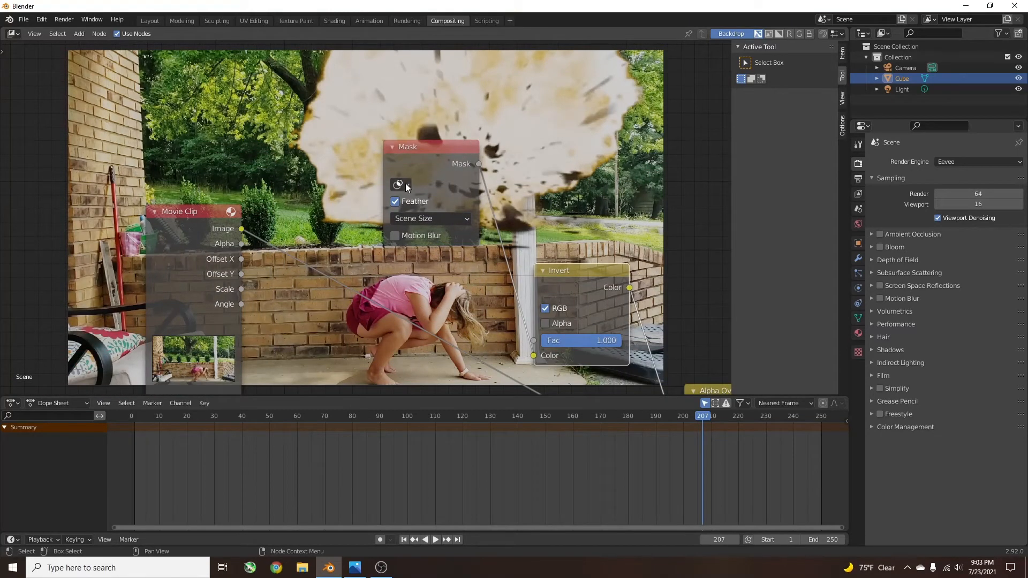
{"action": "left_click", "coordinate": [405, 184]}
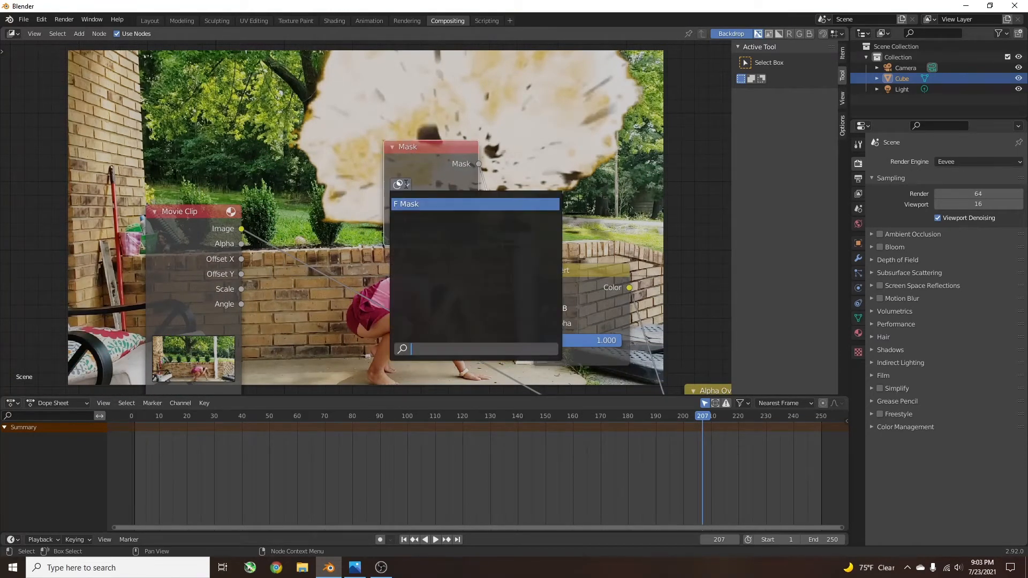
{"action": "left_click", "coordinate": [410, 204]}
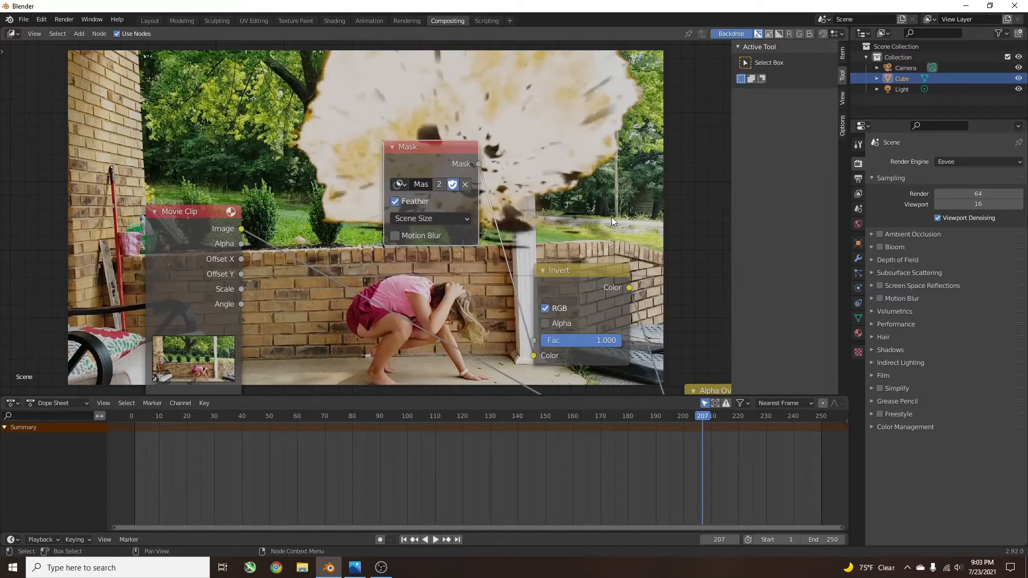
{"action": "scroll", "coordinate": [529, 156], "scroll_direction": "down", "scroll_amount": 3}
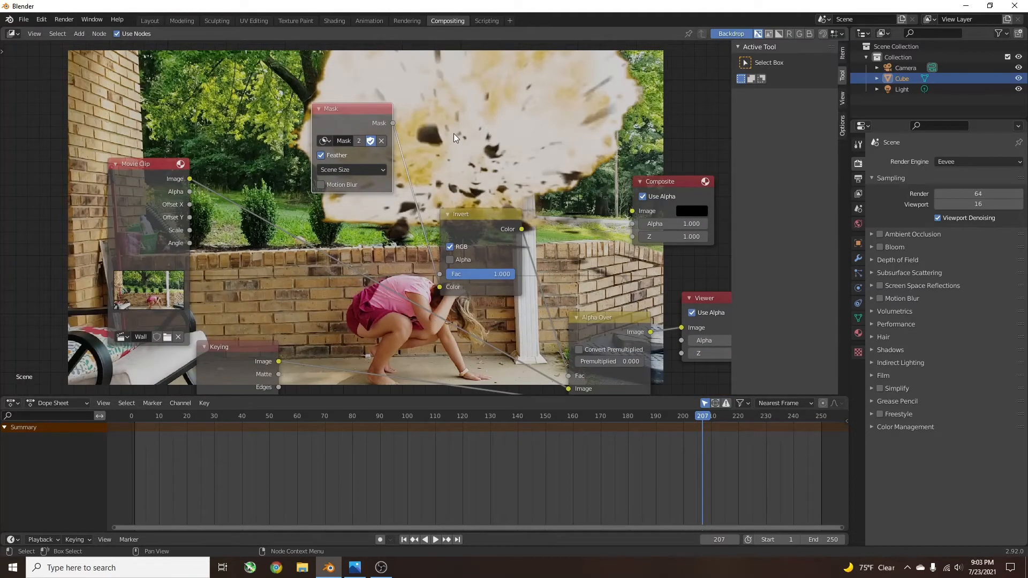
{"action": "middle_click_drag", "start_coordinate": [454, 134], "coordinate": [393, 112]}
{"action": "scroll", "coordinate": [460, 187], "scroll_direction": "down", "scroll_amount": 3}
{"action": "middle_click_drag", "start_coordinate": [458, 192], "coordinate": [467, 179]}
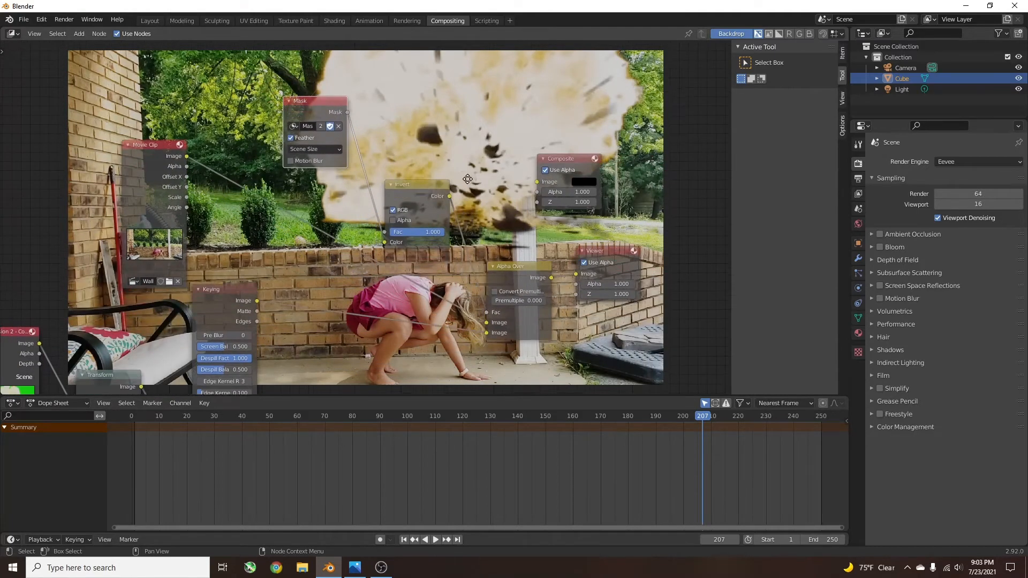
{"action": "scroll", "coordinate": [469, 180], "scroll_direction": "down", "scroll_amount": 1}
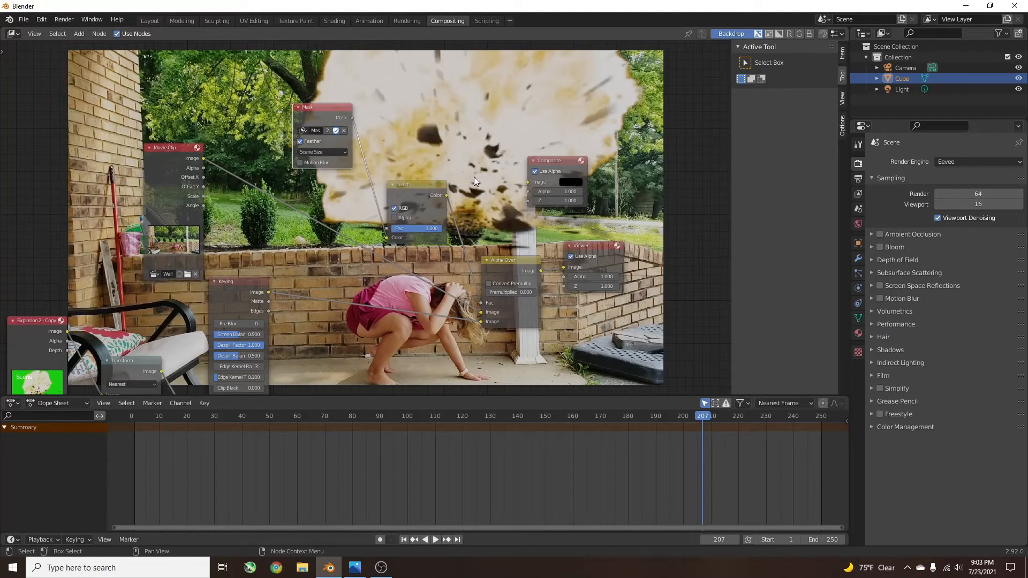
{"action": "middle_click_drag", "start_coordinate": [475, 174], "coordinate": [474, 144]}
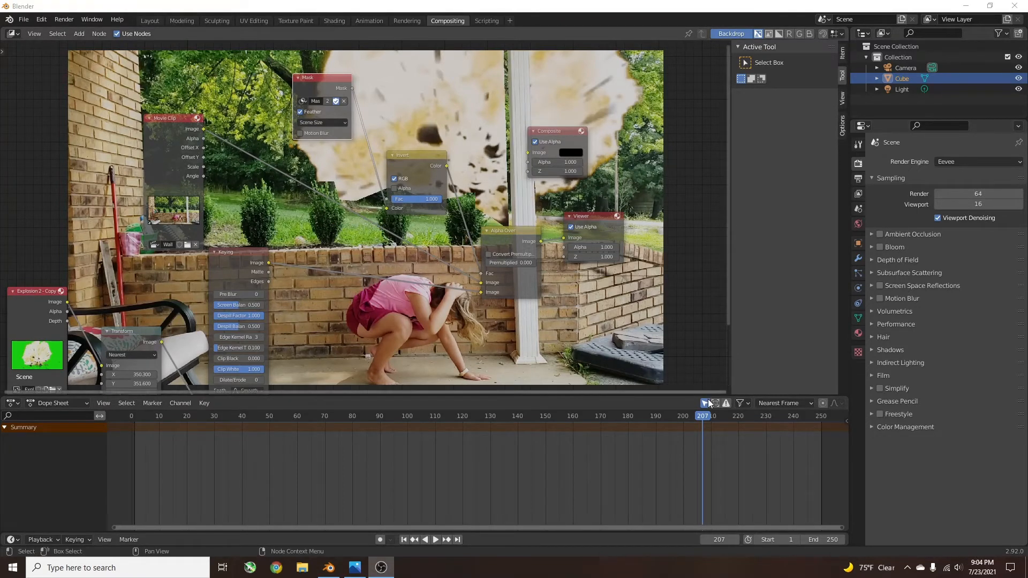
- Move to frame 205 and shift the Invert and Mask nodes closer to the Composite node
{"action": "left_click", "coordinate": [698, 415]}
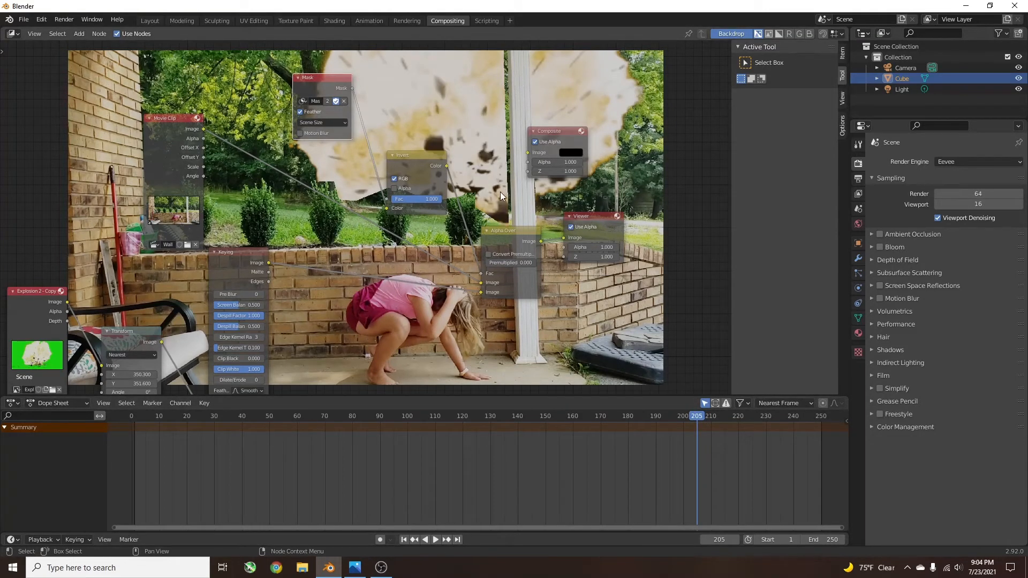
{"action": "middle_click_drag", "start_coordinate": [500, 191], "coordinate": [490, 218]}
{"action": "left_click_drag", "start_coordinate": [420, 185], "coordinate": [461, 188]}
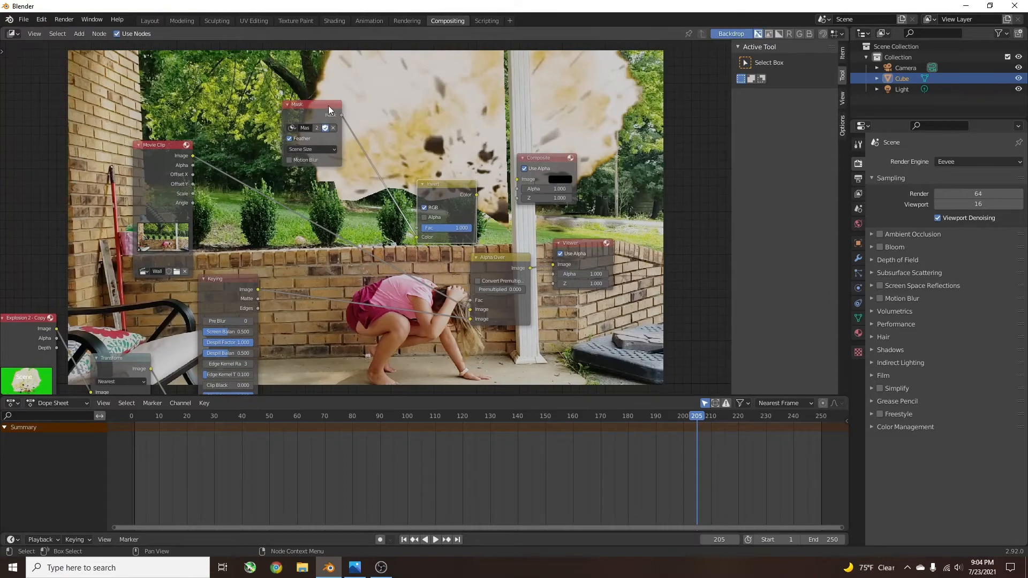
{"action": "left_click_drag", "start_coordinate": [329, 106], "coordinate": [364, 109]}
- In the Rendering workspace, refine the mask outline along the porch post, lowering its base point to the wall and adjusting its top corners
{"action": "left_click", "coordinate": [418, 22]}
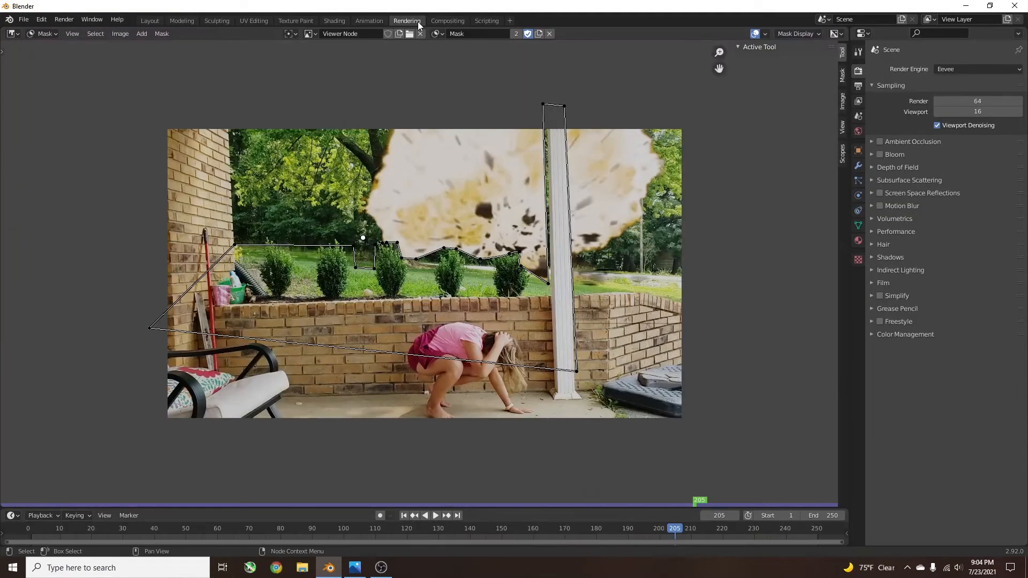
{"action": "scroll", "coordinate": [526, 169], "scroll_direction": "up", "scroll_amount": 4}
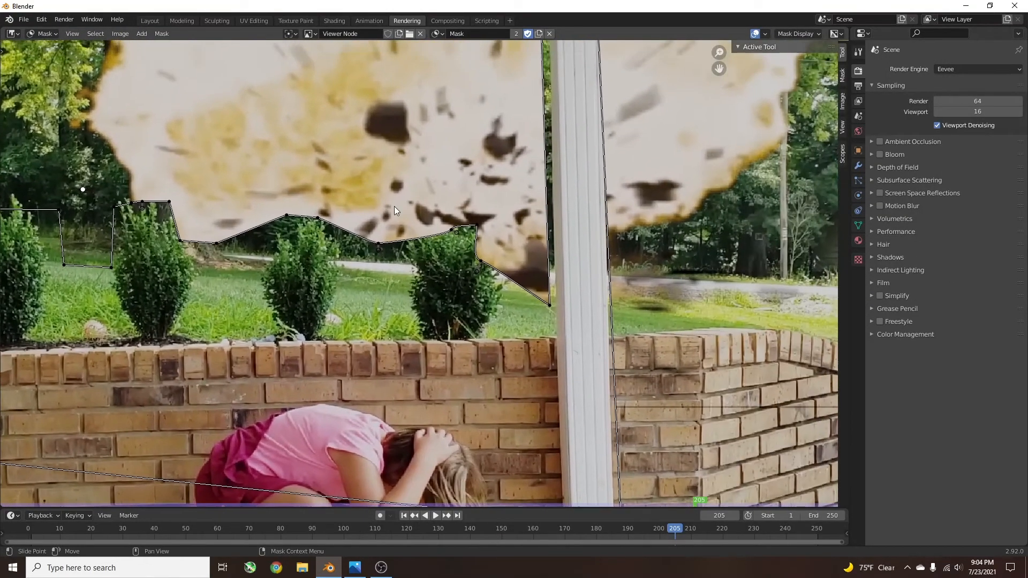
{"action": "left_click_drag", "start_coordinate": [550, 306], "coordinate": [556, 340]}
{"action": "middle_click_drag", "start_coordinate": [574, 238], "coordinate": [556, 535]}
{"action": "left_click_drag", "start_coordinate": [519, 149], "coordinate": [530, 151]}
{"action": "middle_click_drag", "start_coordinate": [531, 151], "coordinate": [548, 506]}
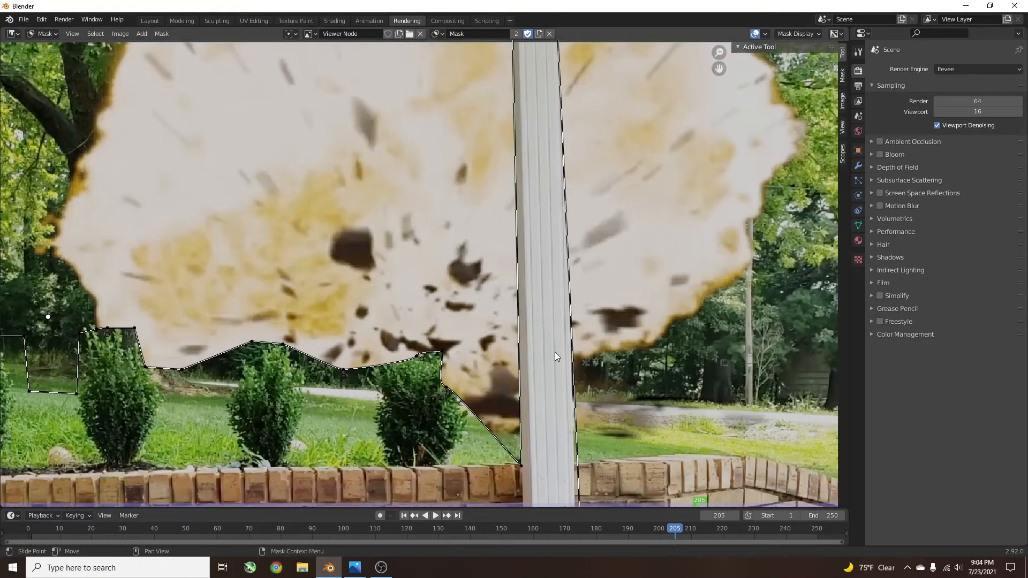
{"action": "middle_click_drag", "start_coordinate": [583, 58], "coordinate": [493, 255]}
{"action": "scroll", "coordinate": [493, 255], "scroll_direction": "down", "scroll_amount": 1}
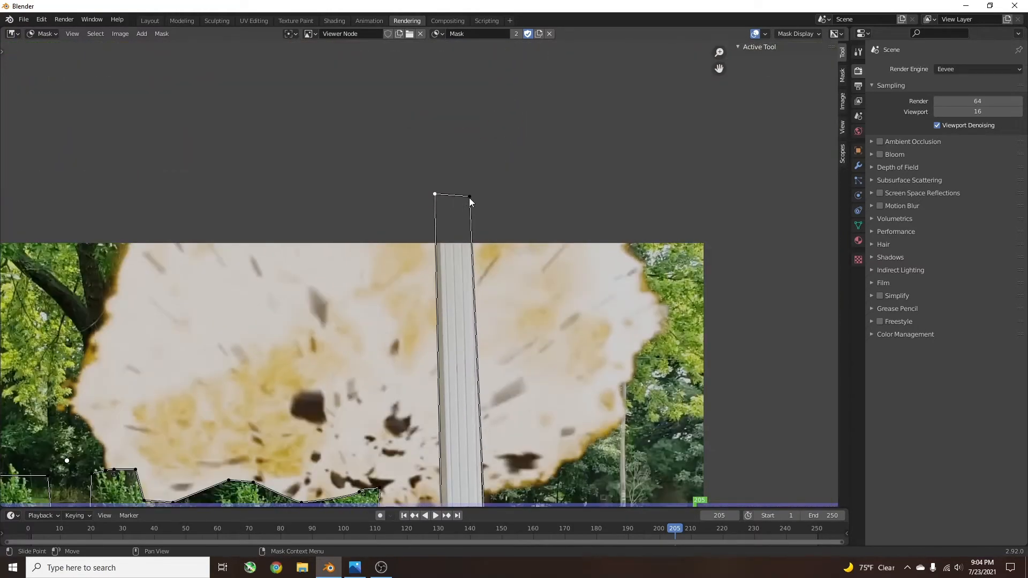
{"action": "left_click_drag", "start_coordinate": [469, 197], "coordinate": [474, 195]}
{"action": "middle_click_drag", "start_coordinate": [517, 289], "coordinate": [511, 112]}
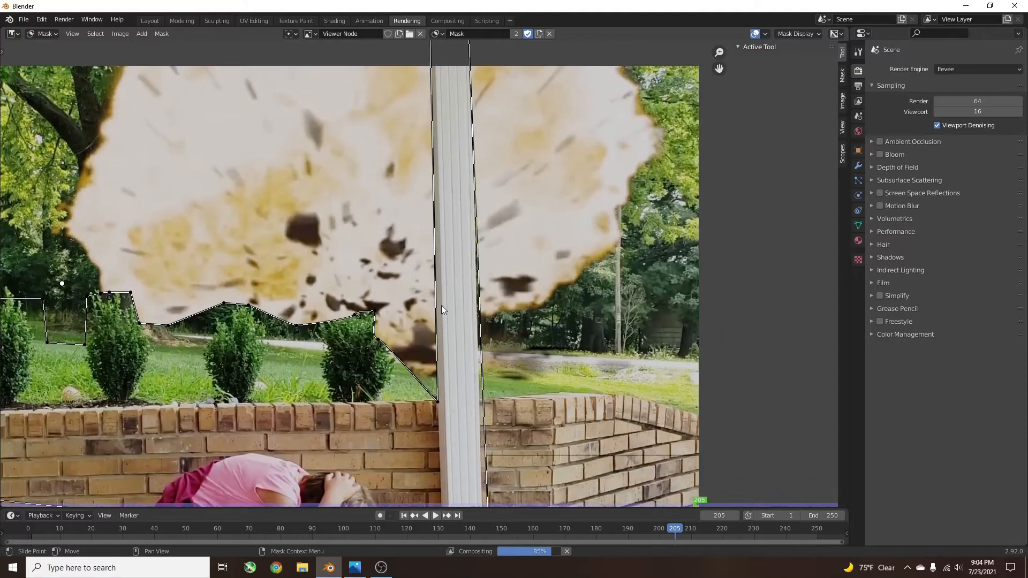
- Reshape the mask outline around the three bushes nearest the post, adding points and lowering the gaps between them
{"action": "middle_click_drag", "start_coordinate": [373, 357], "coordinate": [469, 312]}
{"action": "scroll", "coordinate": [479, 300], "scroll_direction": "up", "scroll_amount": 2}
{"action": "mouse_move", "coordinate": [502, 307]}
{"action": "left_mouse_down"}
{"action": "mouse_move", "coordinate": [520, 289]}
{"action": "mouse_move", "coordinate": [467, 269]}
{"action": "mouse_move", "coordinate": [467, 257]}
{"action": "mouse_move", "coordinate": [508, 261]}
{"action": "mouse_move", "coordinate": [534, 287]}
{"action": "mouse_move", "coordinate": [519, 297]}
{"action": "left_mouse_up"}
{"action": "middle_click_drag", "start_coordinate": [200, 277], "coordinate": [406, 296]}
{"action": "left_click_drag", "start_coordinate": [375, 310], "coordinate": [358, 352]}
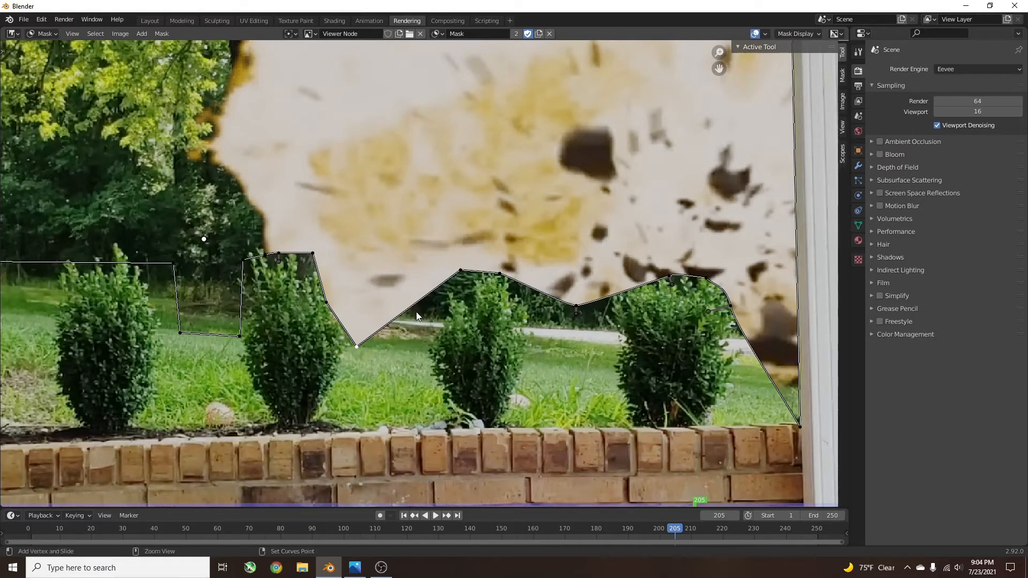
{"action": "left_click_drag", "start_coordinate": [416, 313], "coordinate": [425, 344], "text": "ctrl"}
{"action": "left_click_drag", "start_coordinate": [576, 308], "coordinate": [554, 337]}
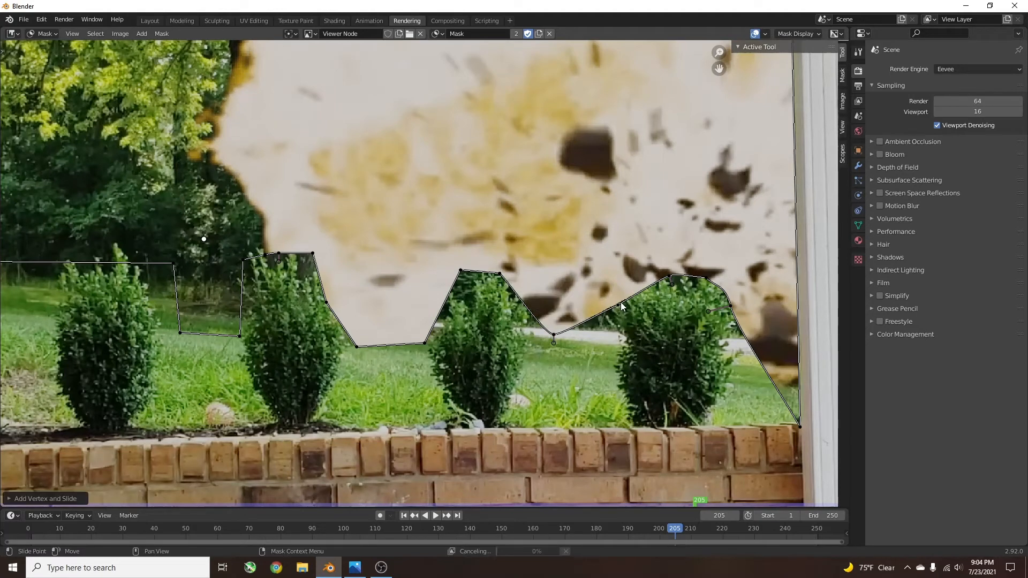
{"action": "left_click_drag", "start_coordinate": [617, 304], "coordinate": [537, 336], "text": "ctrl"}
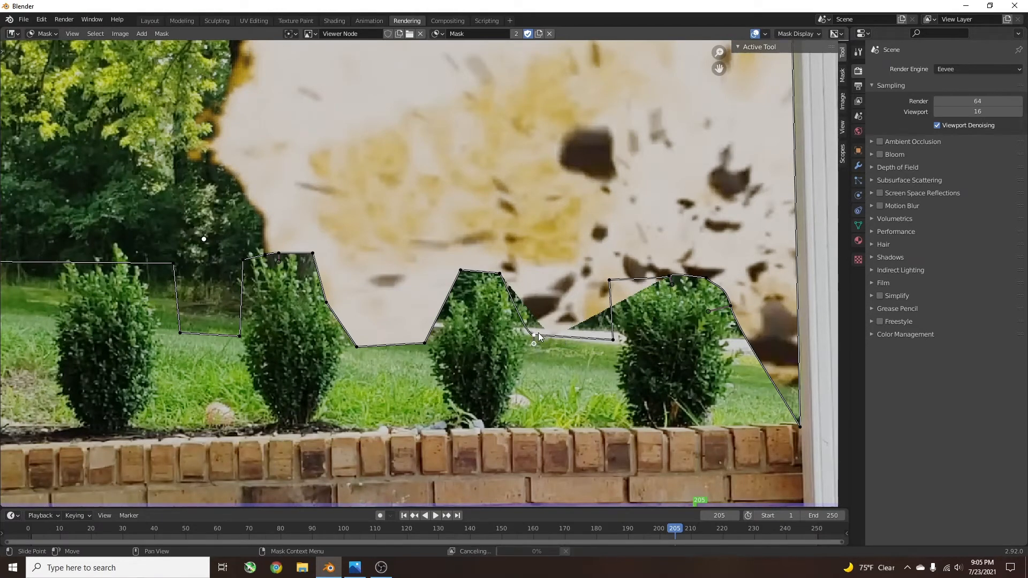
- Lower the two mask points in the gap between the second and third bushes from the brick column
{"action": "middle_click_drag", "start_coordinate": [278, 313], "coordinate": [477, 309]}
{"action": "left_click_drag", "start_coordinate": [439, 333], "coordinate": [439, 352]}
{"action": "left_click_drag", "start_coordinate": [380, 329], "coordinate": [360, 365]}
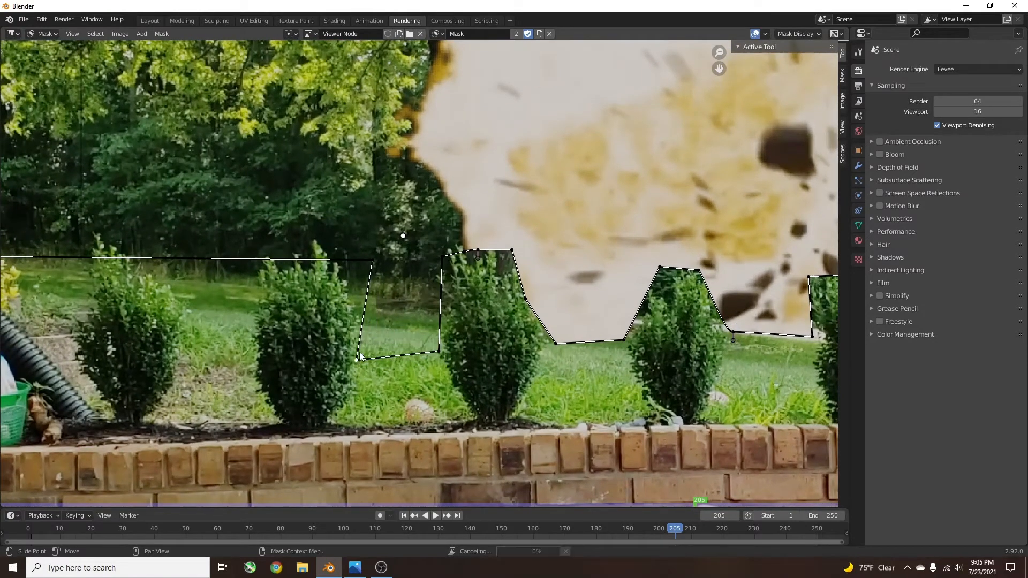
{"action": "scroll", "coordinate": [497, 268], "scroll_direction": "down", "scroll_amount": 7}
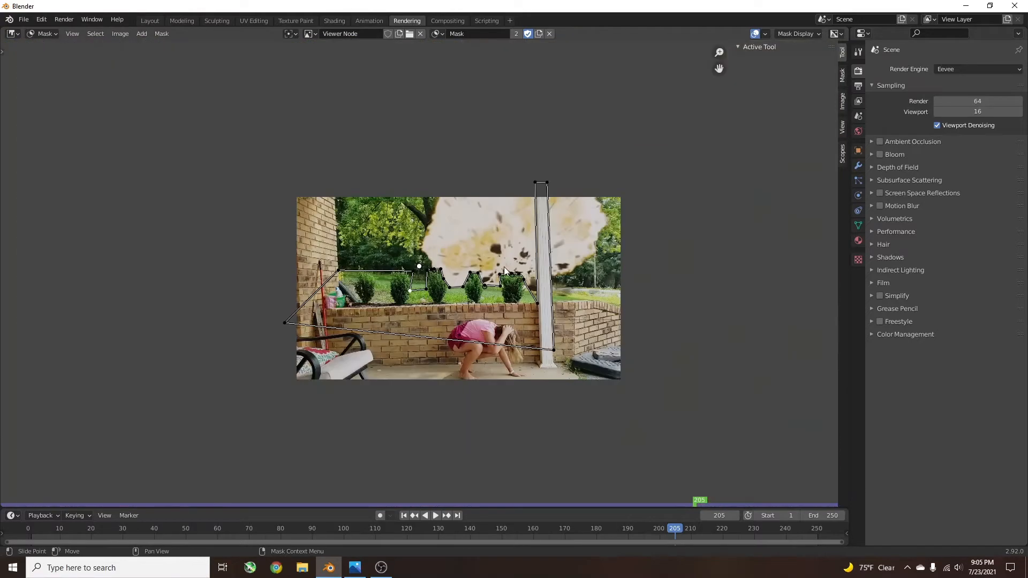
{"action": "middle_click_drag", "start_coordinate": [514, 275], "coordinate": [493, 276]}
{"action": "scroll", "coordinate": [494, 276], "scroll_direction": "up", "scroll_amount": 3}
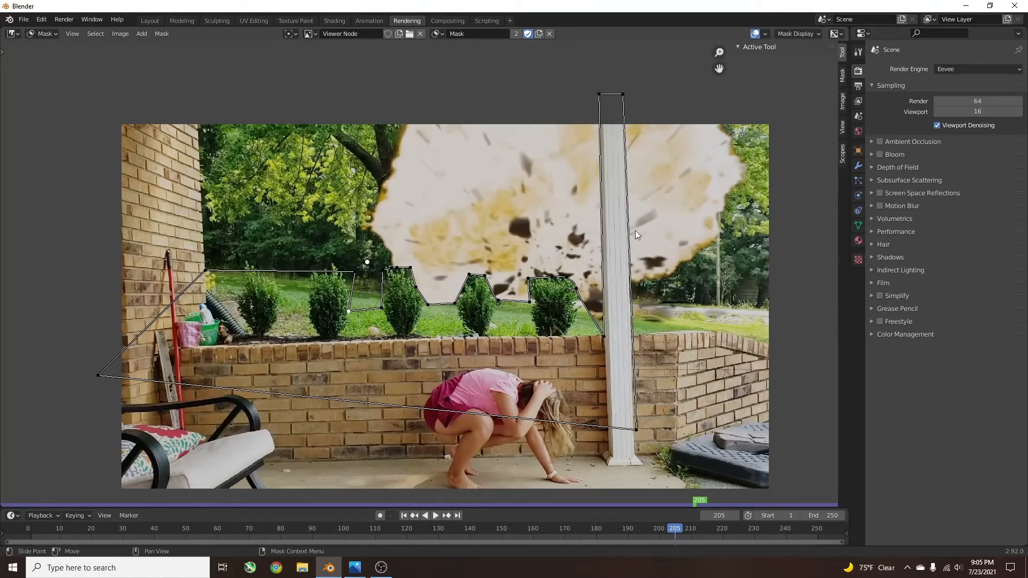
- Return to the Compositing workspace and check the masked explosion across frames 208 to 204
{"action": "left_click", "coordinate": [438, 22]}
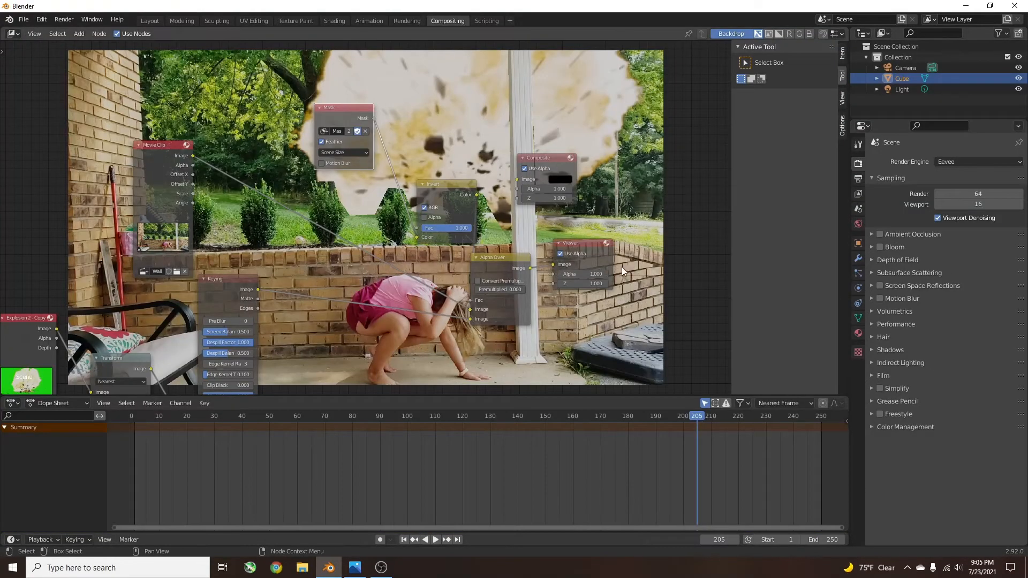
{"action": "middle_click_drag", "start_coordinate": [639, 215], "coordinate": [587, 260]}
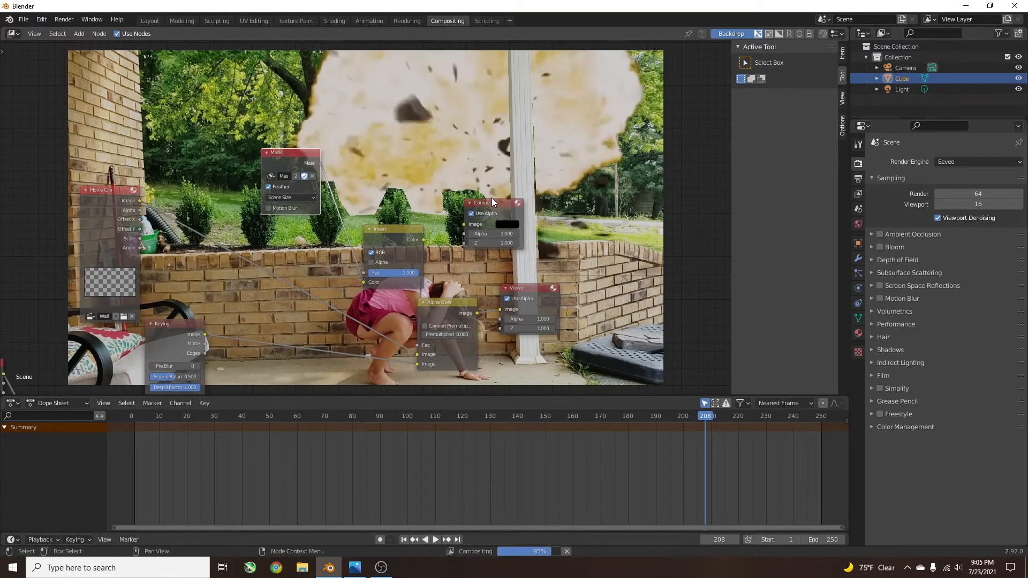
{"action": "key", "text": "Left"}
{"action": "key", "text": "Left"}
{"action": "key", "text": "Left"}
{"action": "key", "text": "Left"}
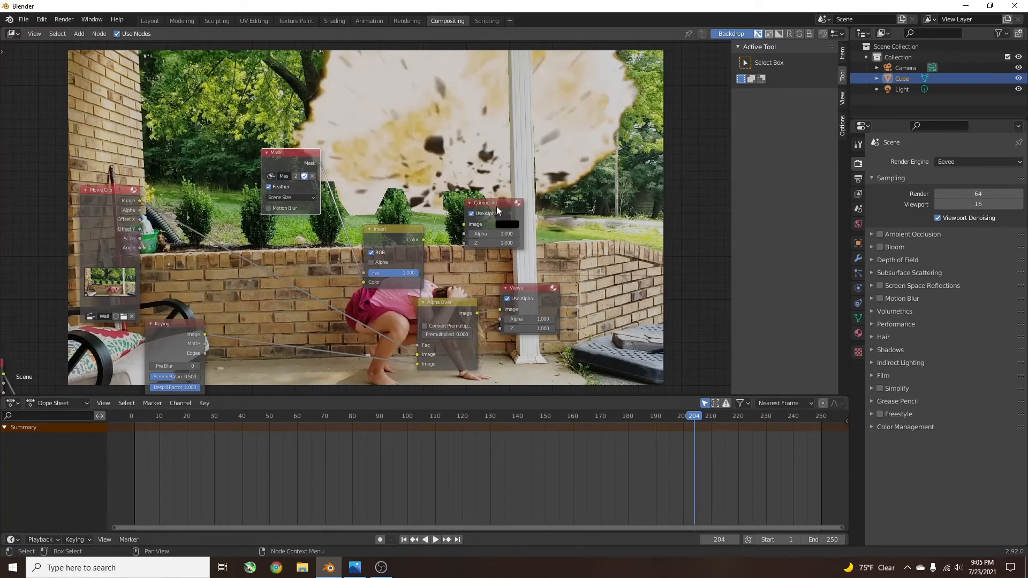
- Make room beside the Invert node and insert a Blur node on its link to the Alpha Over node
{"action": "middle_click_drag", "start_coordinate": [398, 199], "coordinate": [439, 178]}
{"action": "left_click_drag", "start_coordinate": [424, 201], "coordinate": [401, 162]}
{"action": "key", "text": "shift+a"}
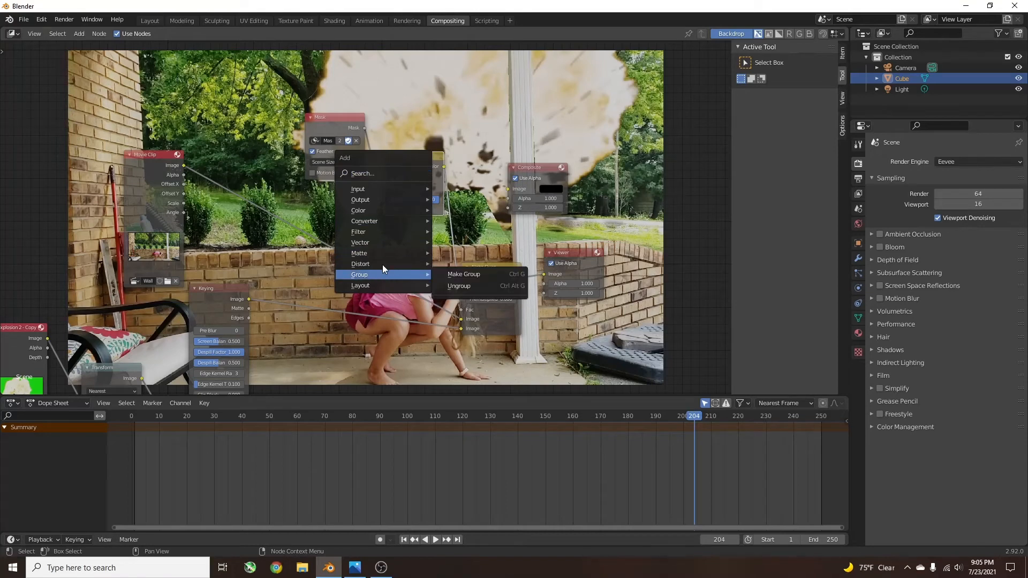
{"action": "mouse_move", "coordinate": [382, 263]}
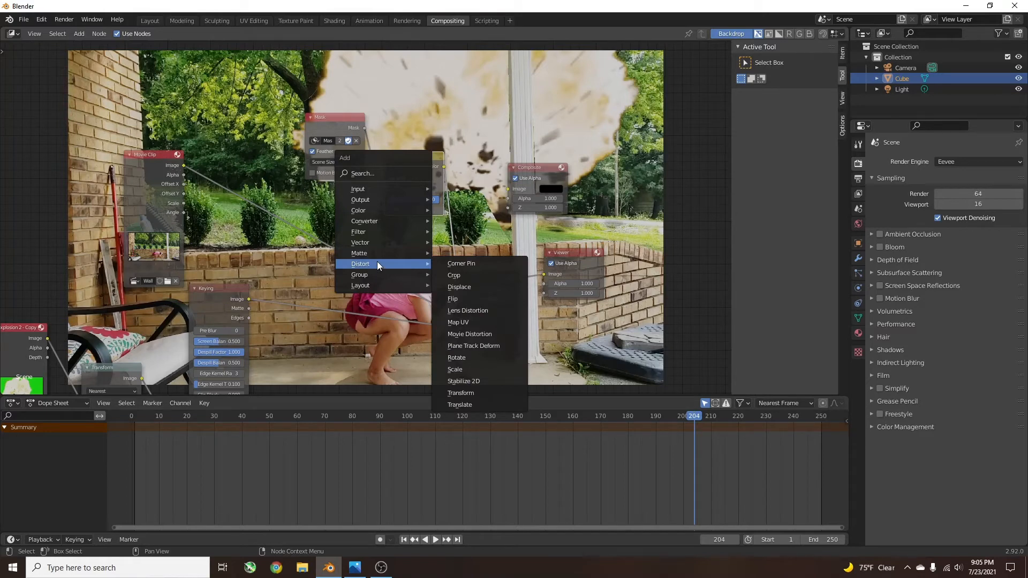
{"action": "mouse_move", "coordinate": [374, 229]}
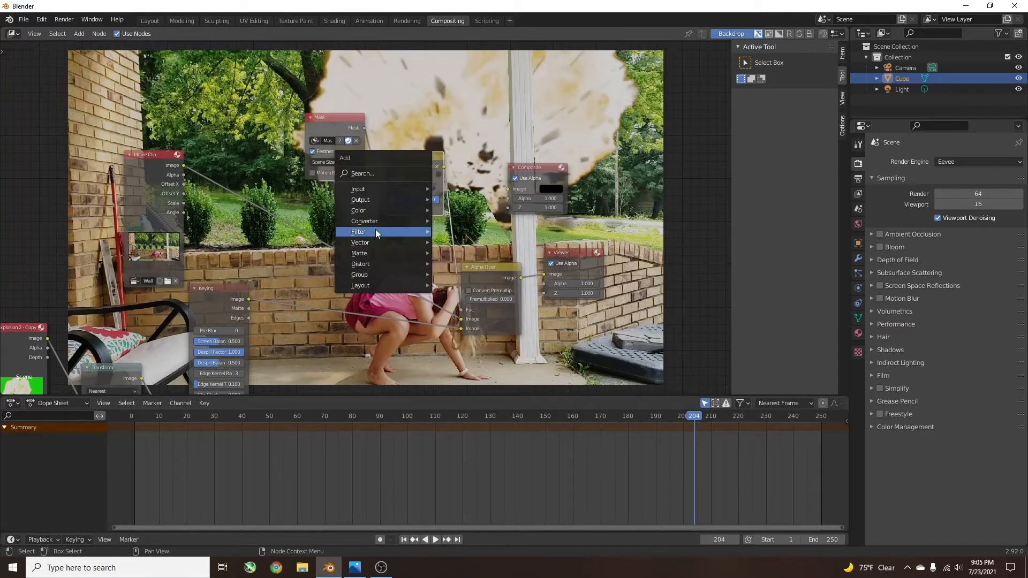
{"action": "left_click", "coordinate": [460, 243]}
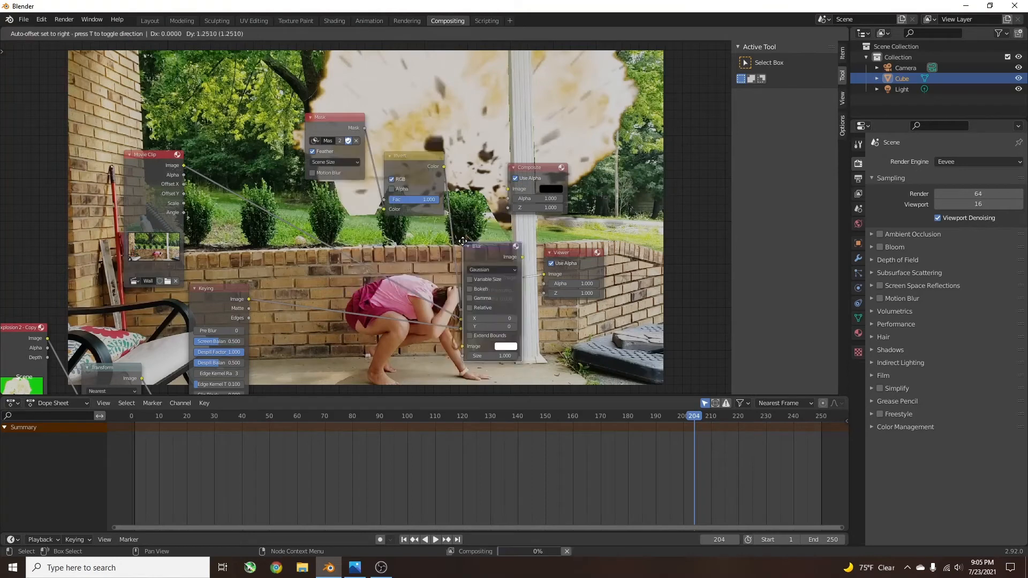
{"action": "left_click", "coordinate": [448, 229]}
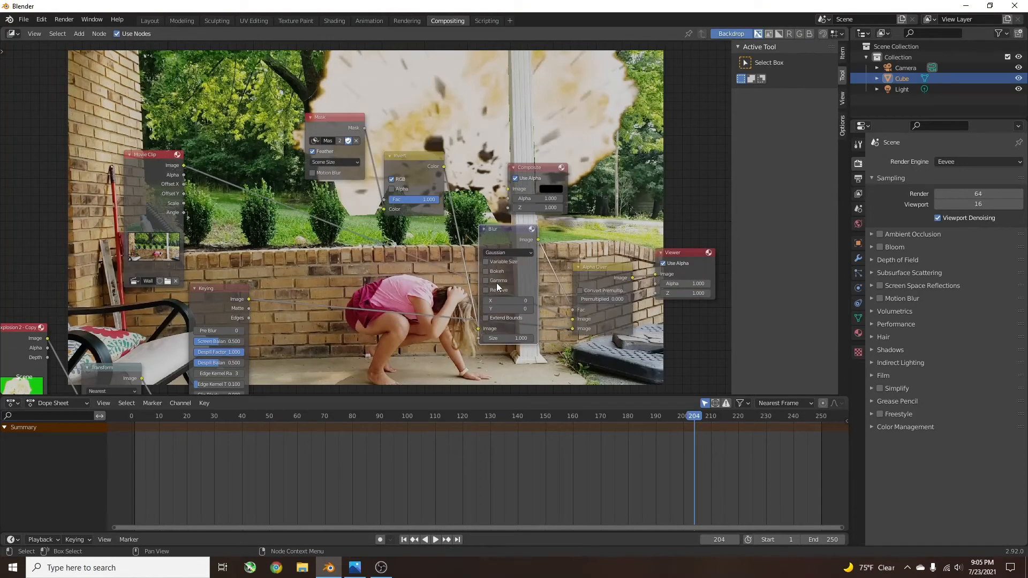
- Move the Composite node away from the Blur node, placing it above the Viewer node
{"action": "right_click_drag", "start_coordinate": [499, 221], "coordinate": [496, 170], "text": "ctrl"}
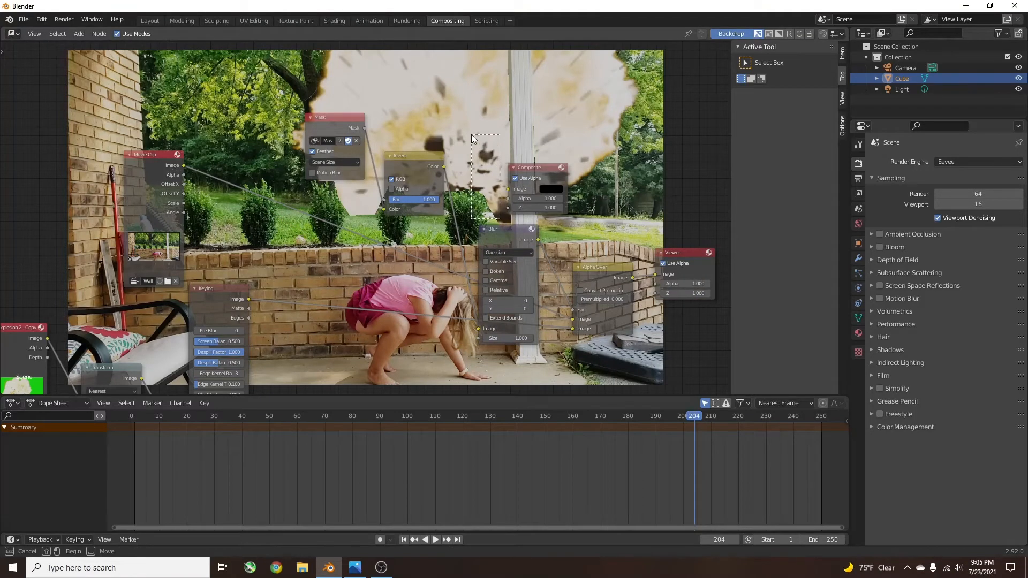
{"action": "left_click_drag", "start_coordinate": [499, 230], "coordinate": [478, 147]}
{"action": "left_click_drag", "start_coordinate": [527, 170], "coordinate": [676, 162]}
- Set the mask's Blur node to X 17 and Y 58 to soften the explosion's masked edge
{"action": "middle_click_drag", "start_coordinate": [562, 167], "coordinate": [500, 191]}
{"action": "scroll", "coordinate": [430, 296], "scroll_direction": "up", "scroll_amount": 2}
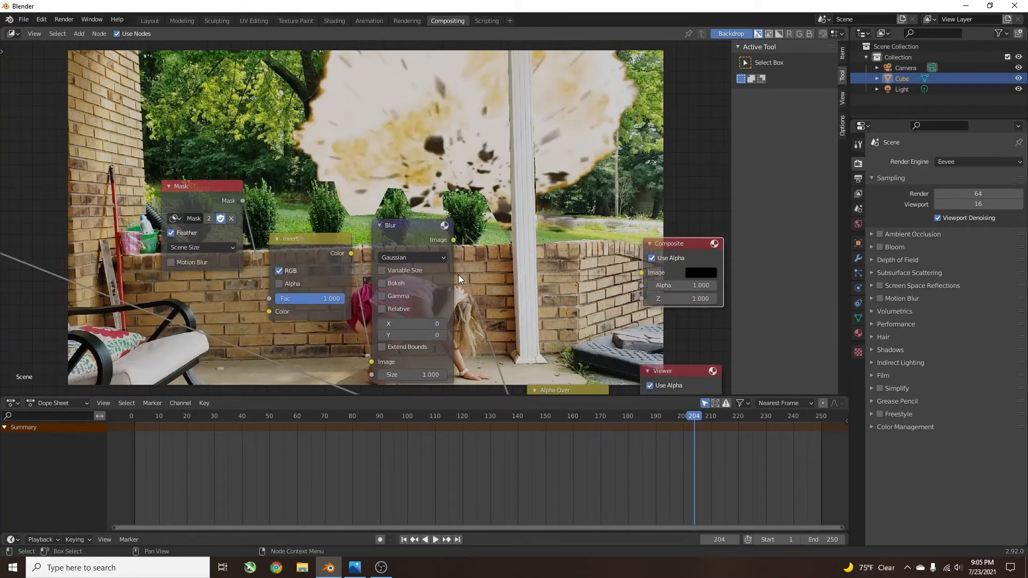
{"action": "left_click_drag", "start_coordinate": [388, 293], "coordinate": [397, 292]}
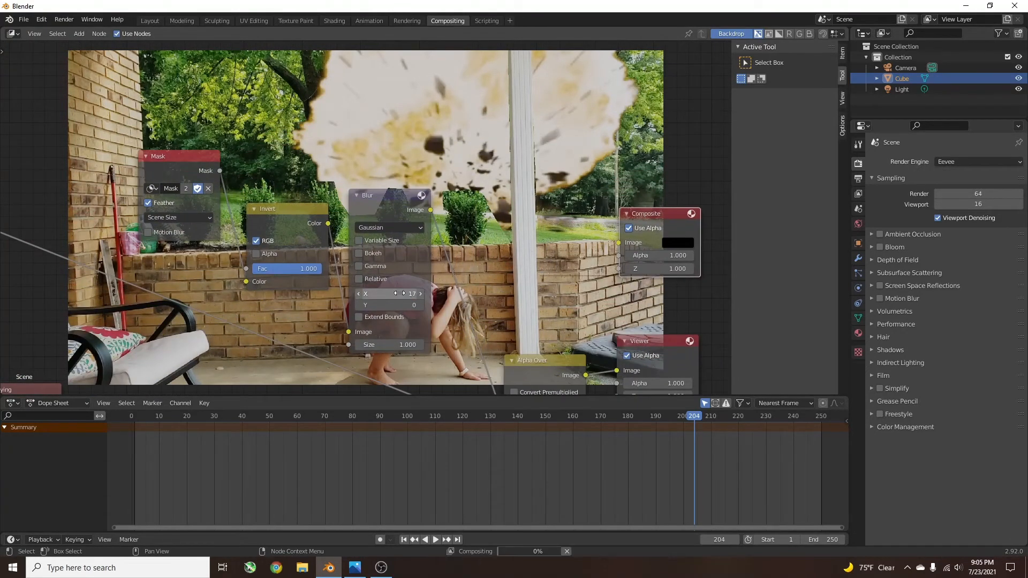
{"action": "middle_click_drag", "start_coordinate": [372, 290], "coordinate": [326, 304]}
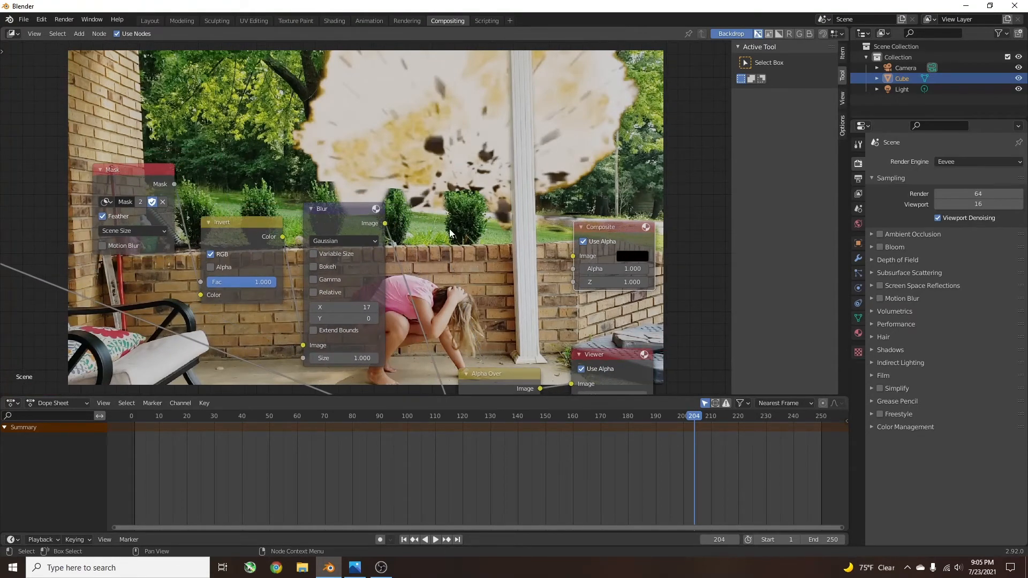
{"action": "left_click_drag", "start_coordinate": [345, 319], "coordinate": [376, 319]}
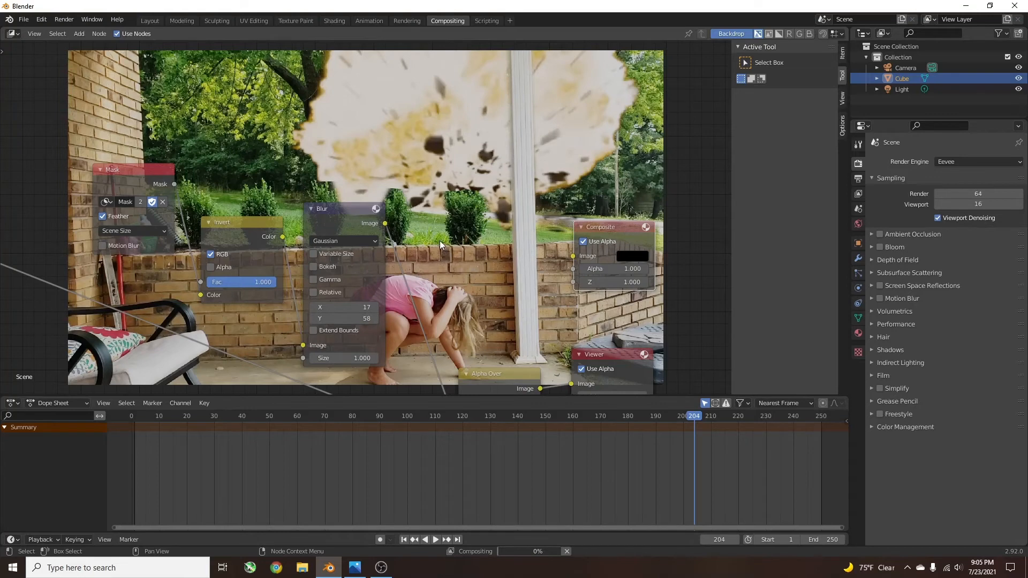
{"action": "middle_click_drag", "start_coordinate": [439, 240], "coordinate": [383, 248]}
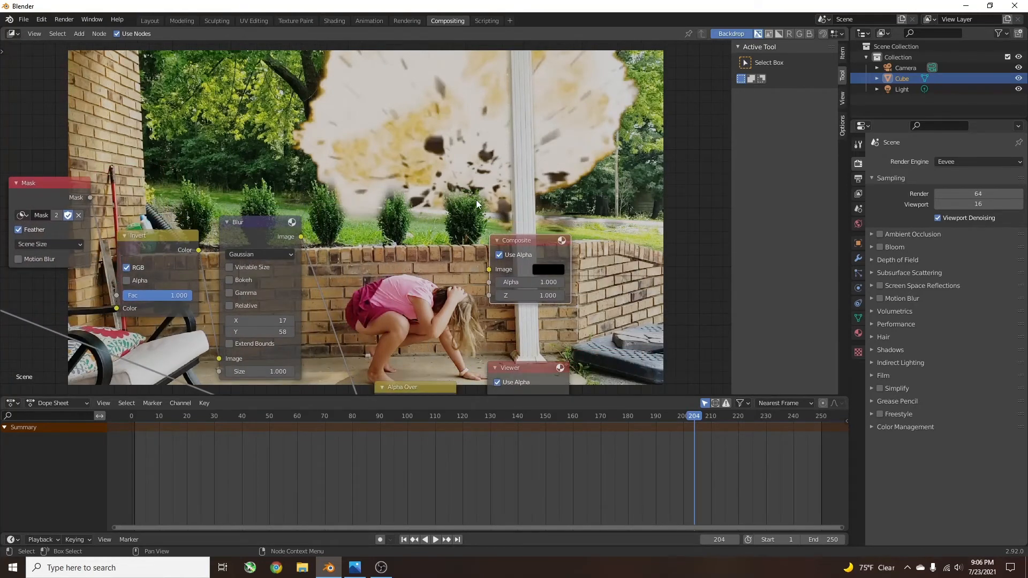
{"action": "middle_click_drag", "start_coordinate": [374, 248], "coordinate": [390, 246]}
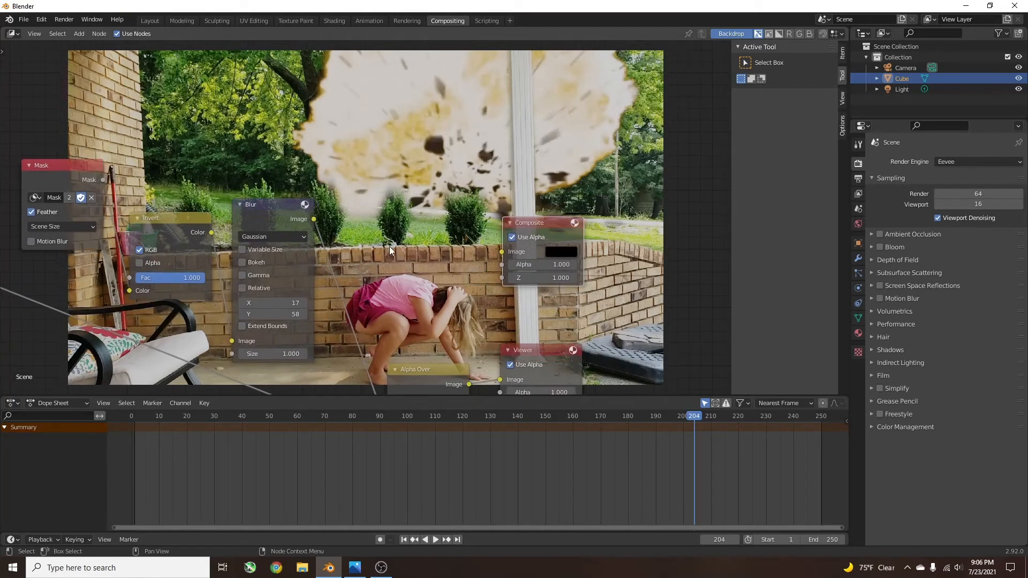
- Rearrange the Mask, Invert and Blur nodes to tidy the mask branch of the node tree
{"action": "middle_click_drag", "start_coordinate": [454, 188], "coordinate": [533, 119]}
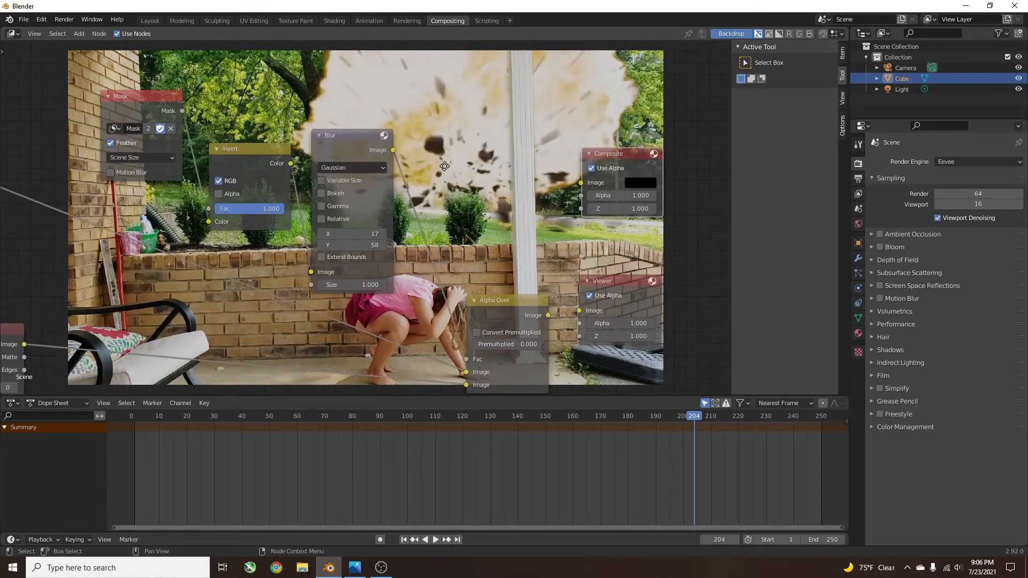
{"action": "left_click_drag", "start_coordinate": [364, 139], "coordinate": [413, 122]}
{"action": "left_click_drag", "start_coordinate": [289, 155], "coordinate": [314, 141]}
{"action": "left_click_drag", "start_coordinate": [157, 100], "coordinate": [188, 94]}
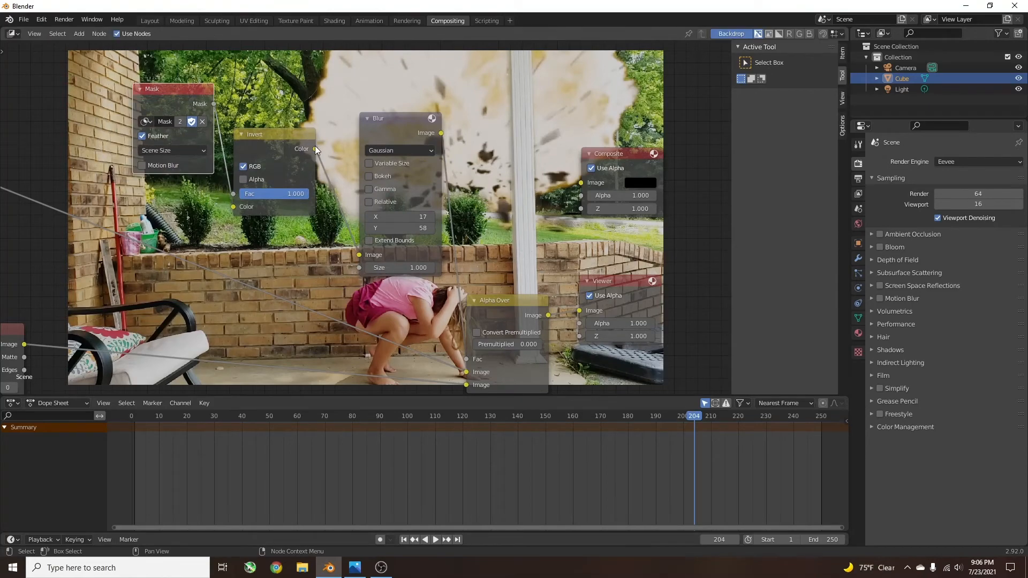
- Move the Keying node closer to Alpha Over and insert a Hue Saturation Value node on the link between them
{"action": "scroll", "coordinate": [332, 214], "scroll_direction": "down", "scroll_amount": 2, "text": "ctrl"}
{"action": "scroll", "coordinate": [329, 216], "scroll_direction": "down", "scroll_amount": 5}
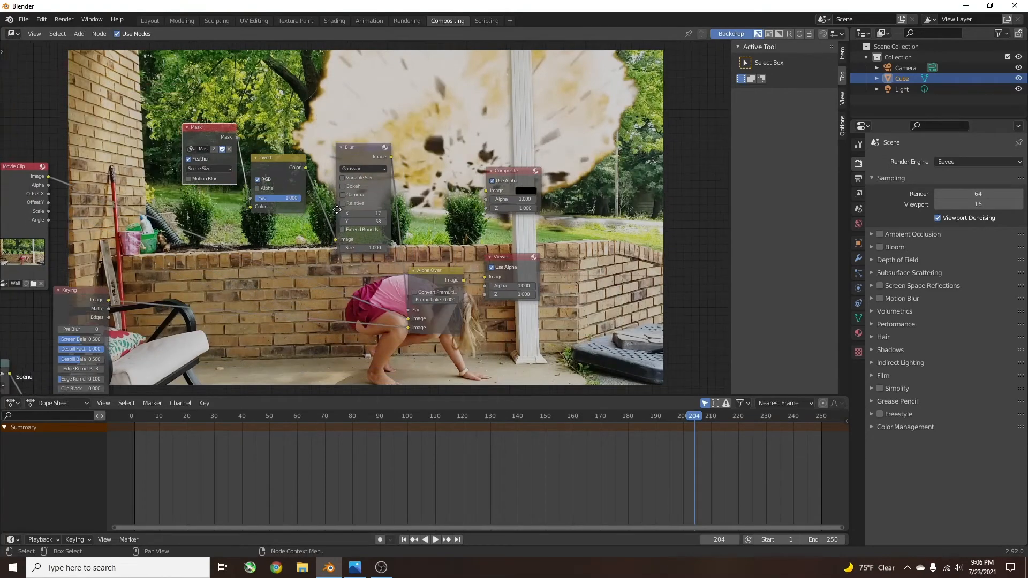
{"action": "middle_click_drag", "start_coordinate": [114, 333], "coordinate": [179, 217]}
{"action": "left_click_drag", "start_coordinate": [138, 180], "coordinate": [326, 221]}
{"action": "key", "text": "shift+a"}
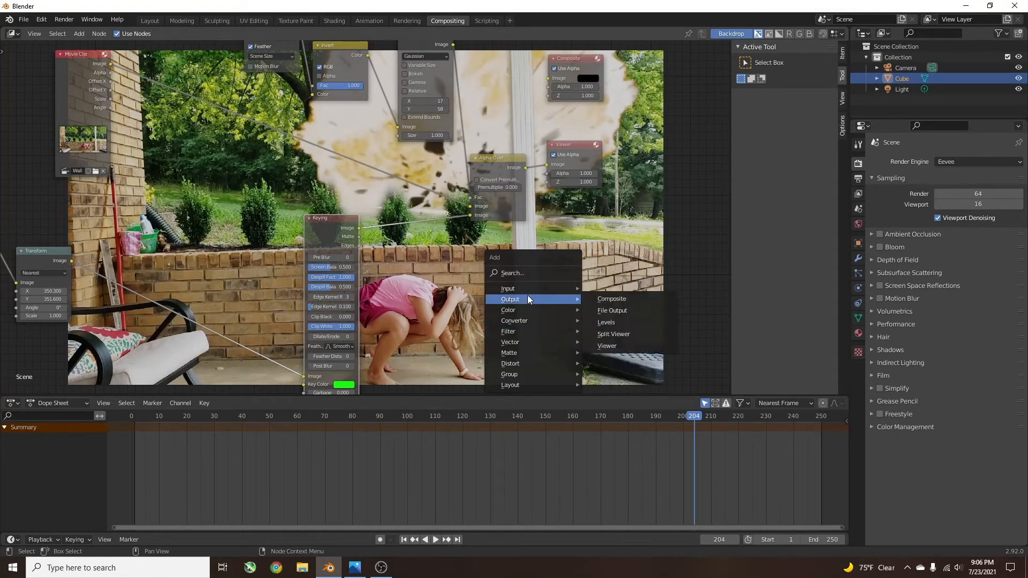
{"action": "mouse_move", "coordinate": [531, 310]}
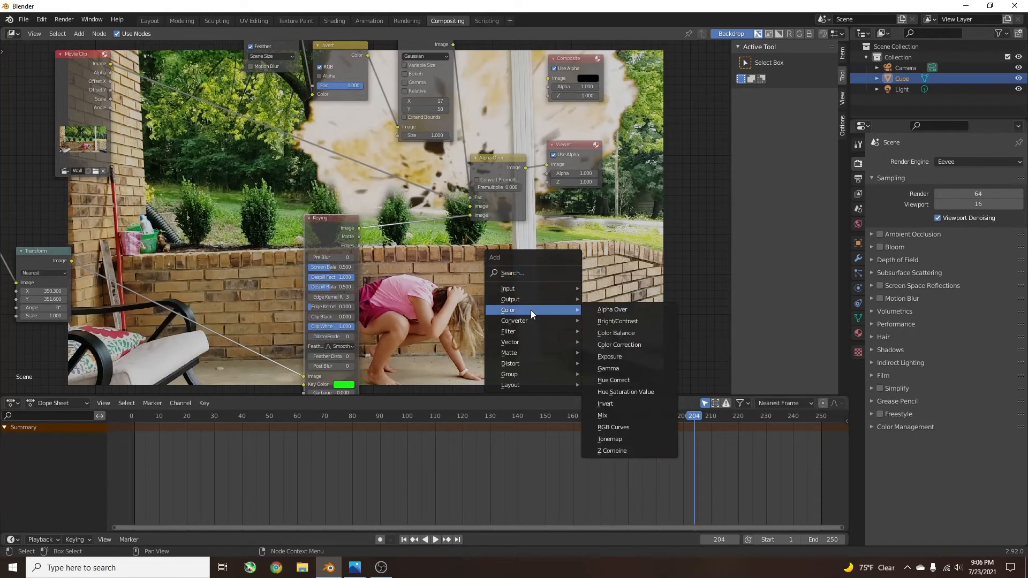
{"action": "left_click", "coordinate": [637, 397]}
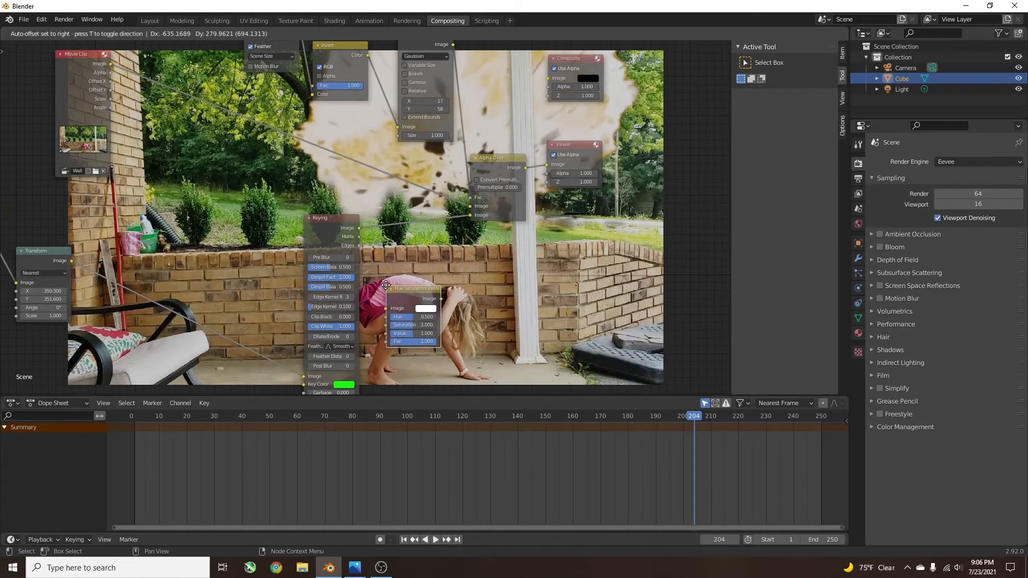
{"action": "left_click", "coordinate": [384, 214]}
- Set the explosion's Hue Saturation Value node to hue 0.475, saturation 1.233 and value 1.4
{"action": "scroll", "coordinate": [418, 310], "scroll_direction": "up", "scroll_amount": 2}
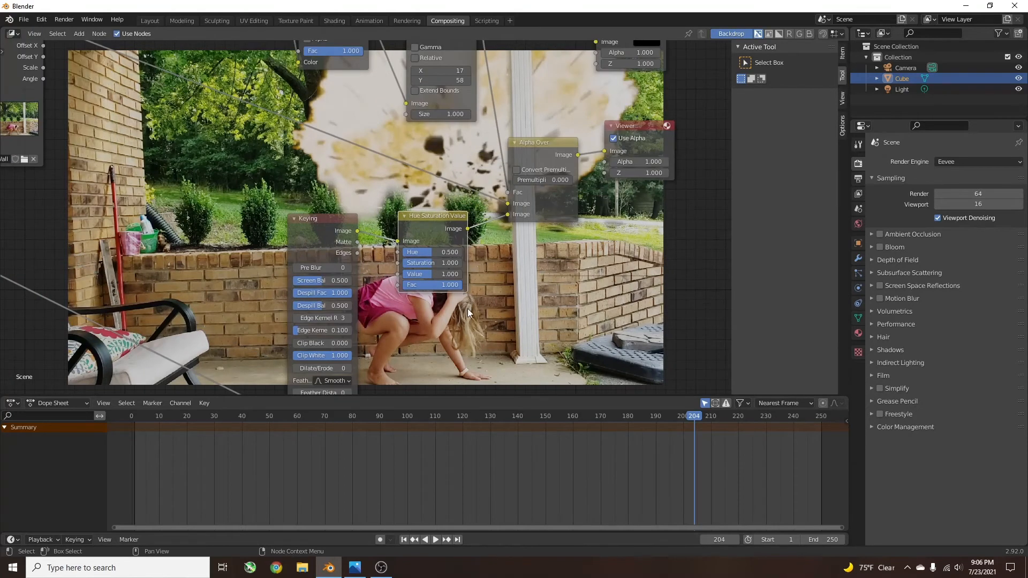
{"action": "scroll", "coordinate": [467, 312], "scroll_direction": "up", "scroll_amount": 3}
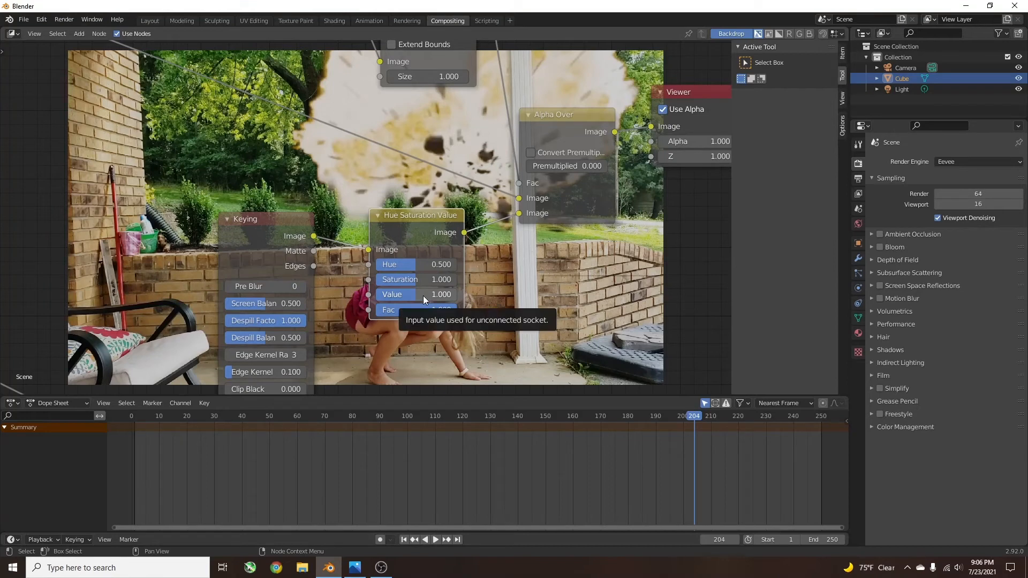
{"action": "left_click_drag", "start_coordinate": [419, 294], "coordinate": [425, 294]}
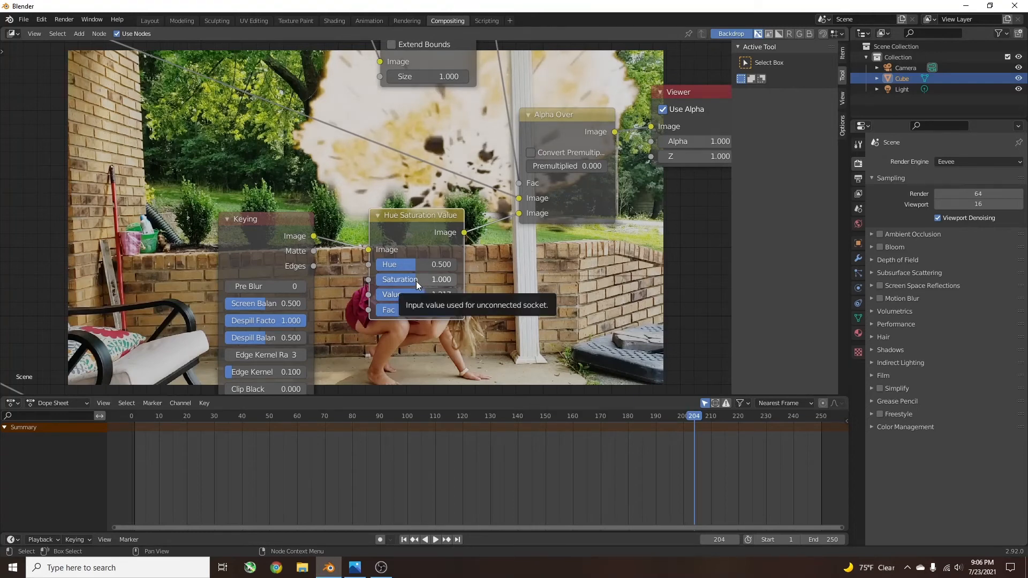
{"action": "left_click_drag", "start_coordinate": [421, 280], "coordinate": [426, 280]}
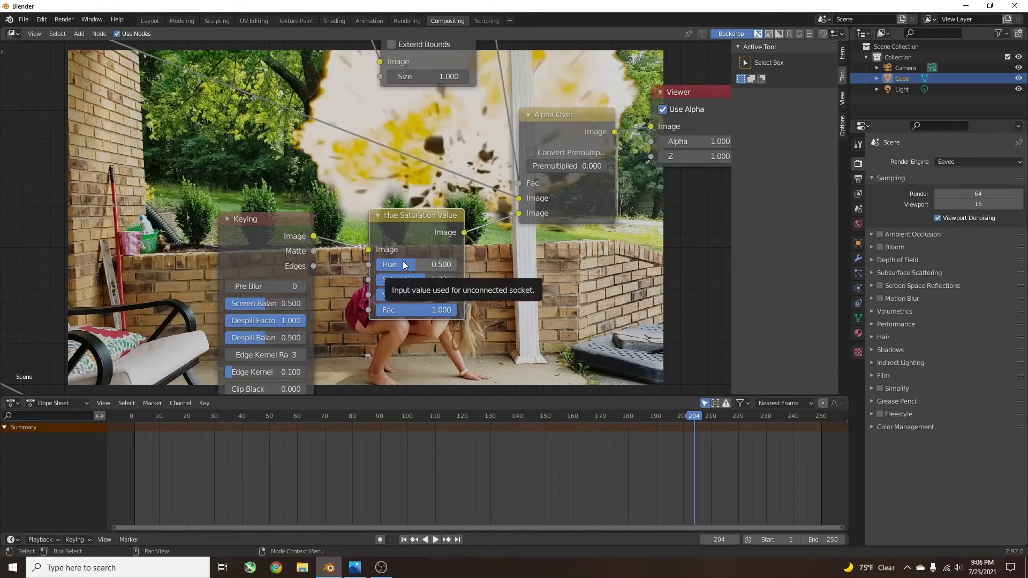
{"action": "mouse_move", "coordinate": [409, 264]}
{"action": "left_mouse_down"}
{"action": "mouse_move", "coordinate": [397, 264]}
{"action": "mouse_move", "coordinate": [414, 264]}
{"action": "left_mouse_up"}
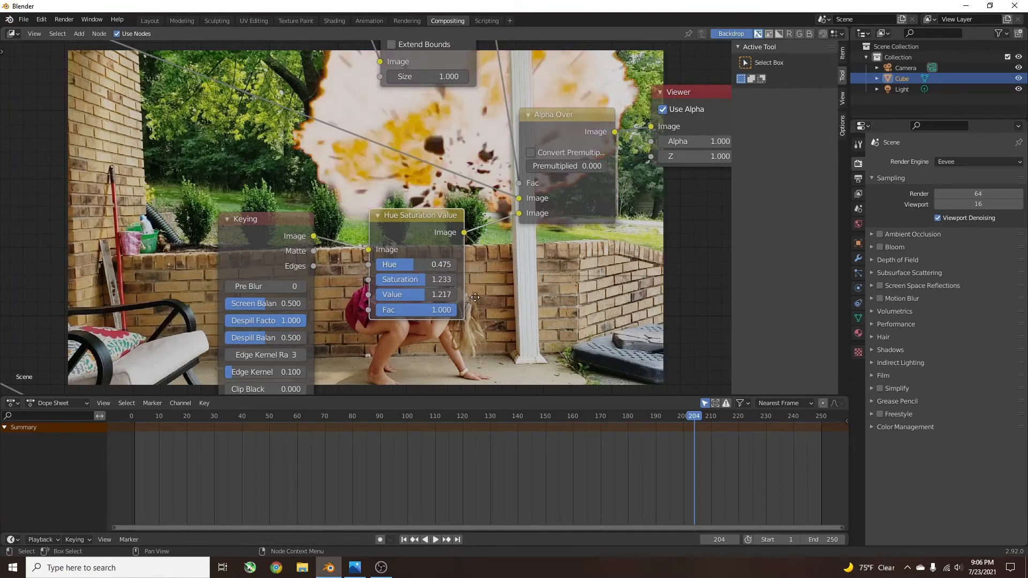
{"action": "middle_click_drag", "start_coordinate": [475, 292], "coordinate": [426, 296]}
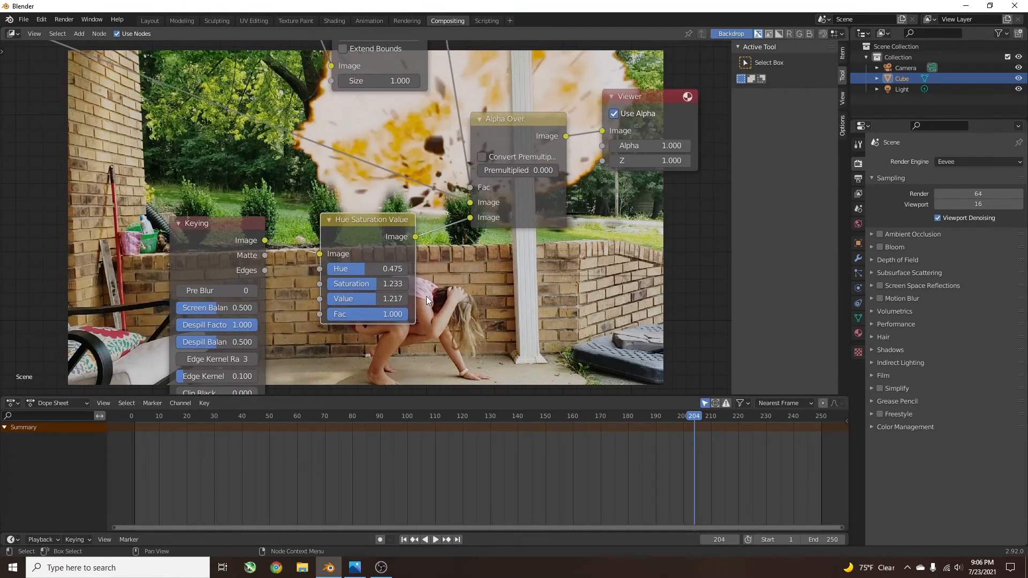
{"action": "left_click", "coordinate": [378, 297]}
{"action": "type", "text": "1.4"}
{"action": "key", "text": "Return"}
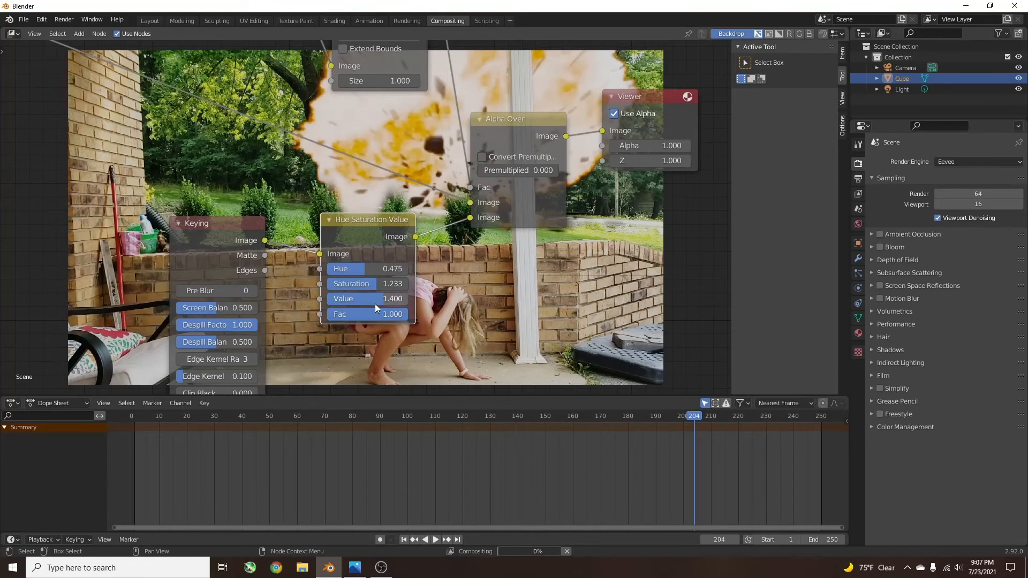
{"action": "middle_click_drag", "start_coordinate": [550, 299], "coordinate": [536, 303]}
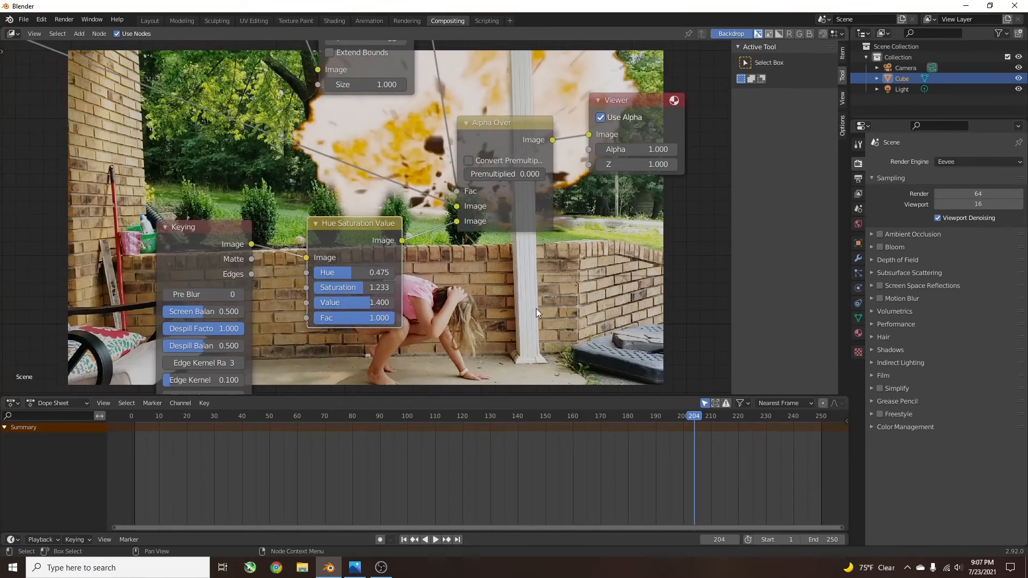
- Reposition the Viewer and Composite nodes and connect the Alpha Over image output to the Composite node's image input
{"action": "scroll", "coordinate": [551, 267], "scroll_direction": "down", "scroll_amount": 3}
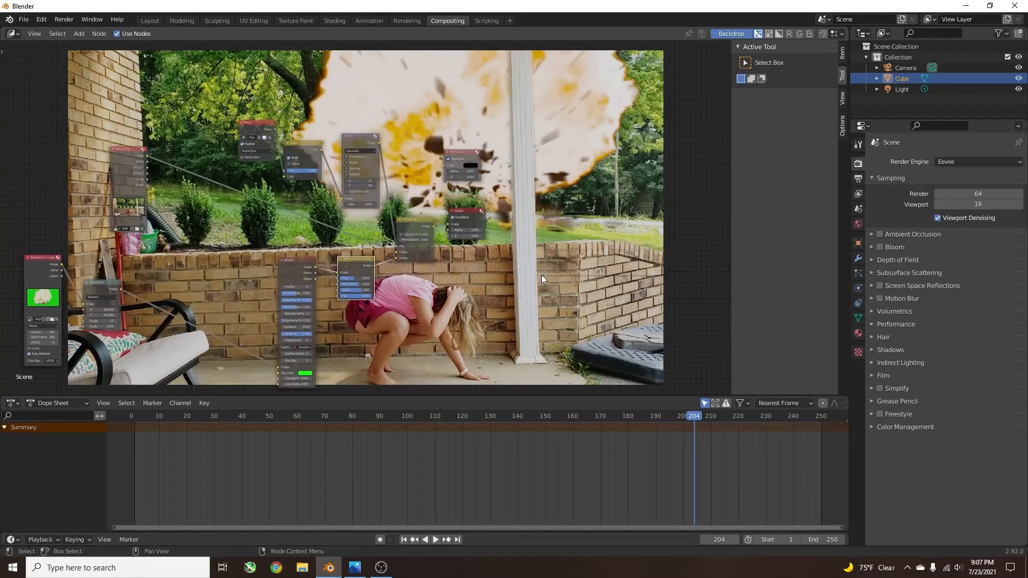
{"action": "middle_click_drag", "start_coordinate": [502, 278], "coordinate": [459, 270]}
{"action": "left_click_drag", "start_coordinate": [446, 203], "coordinate": [469, 240]}
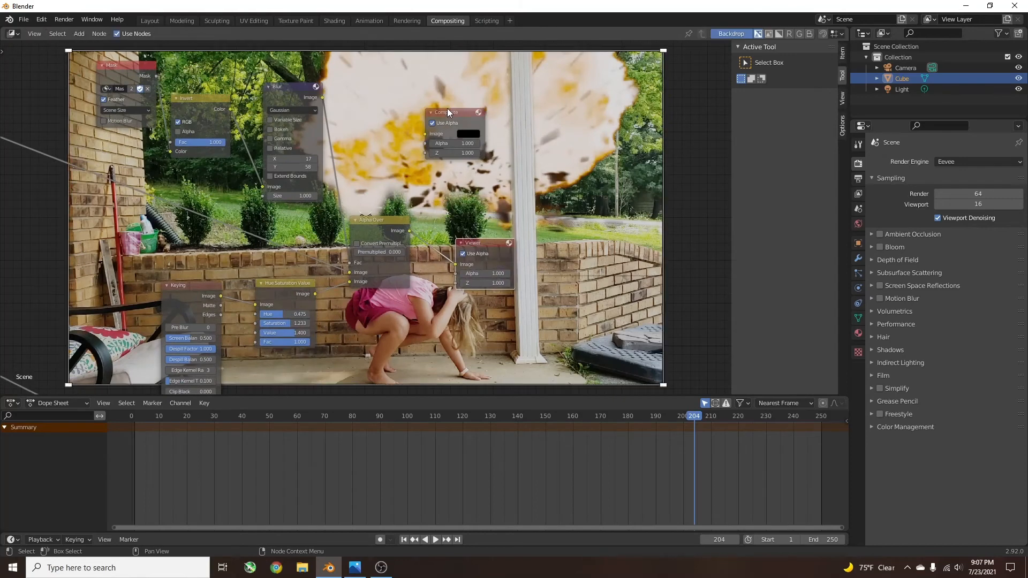
{"action": "left_click_drag", "start_coordinate": [447, 109], "coordinate": [477, 174]}
{"action": "scroll", "coordinate": [476, 179], "scroll_direction": "up", "scroll_amount": 1}
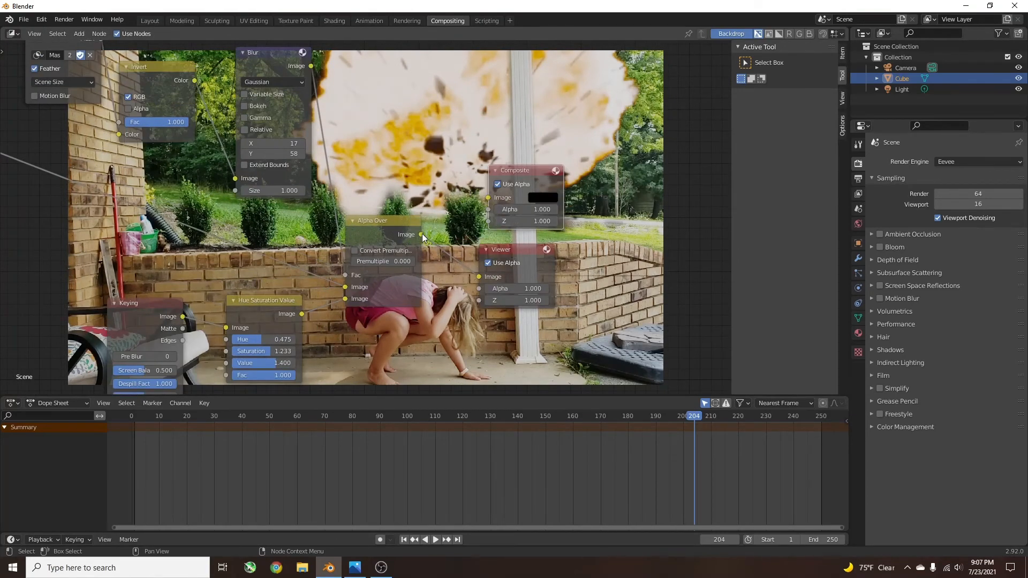
{"action": "left_click_drag", "start_coordinate": [421, 235], "coordinate": [486, 201]}
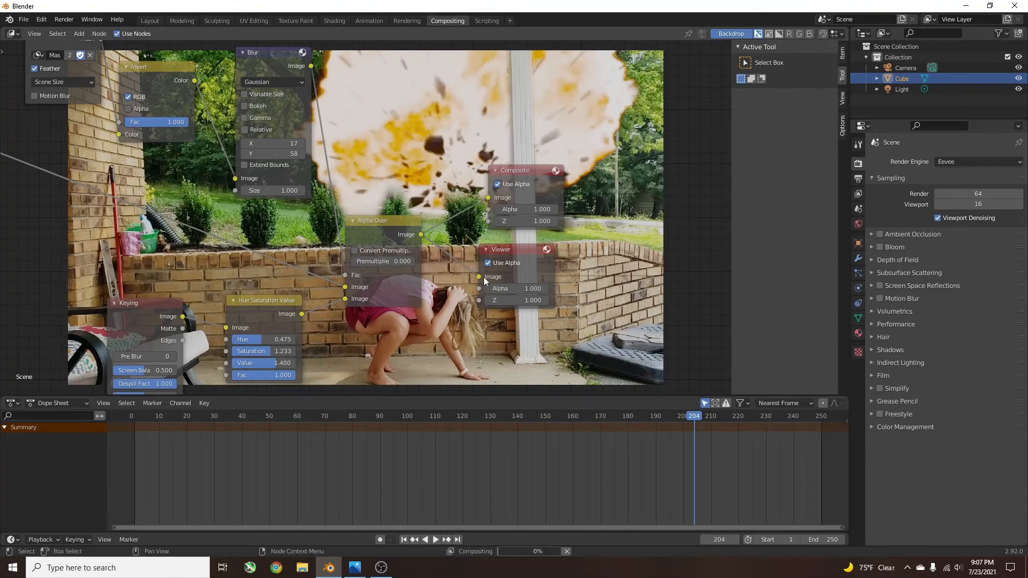
- Check the graded explosion by stepping back frame by frame from 204 to 178
{"action": "scroll", "coordinate": [482, 277], "scroll_direction": "down", "scroll_amount": 2}
{"action": "key", "text": "Left"}
{"action": "key", "text": "Left"}
{"action": "key", "text": "Left"}
{"action": "key", "text": "Left"}
{"action": "key", "text": "Left"}
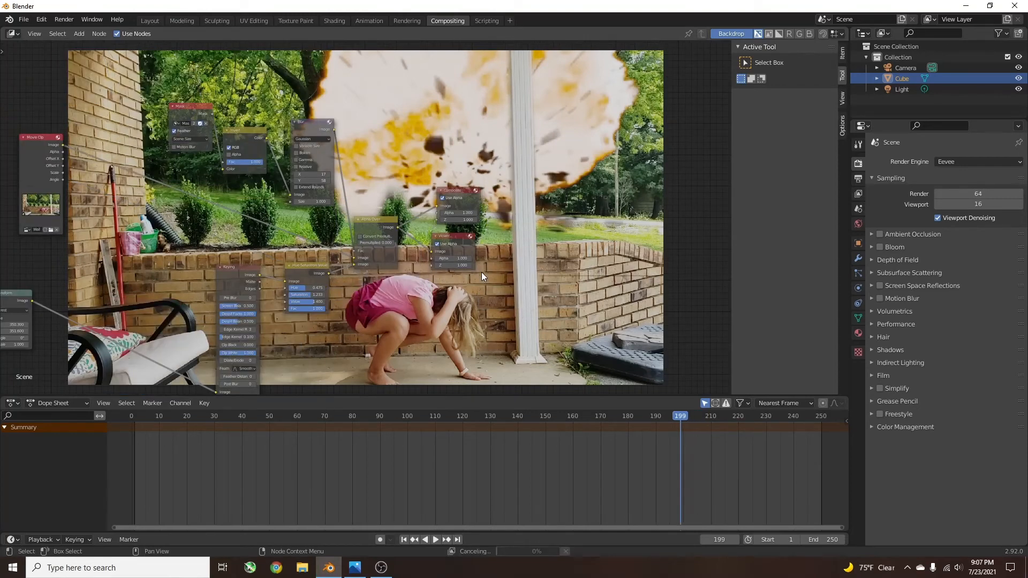
{"action": "key", "text": "Left"}
{"action": "key", "text": "Left"}
{"action": "key", "text": "Left"}
{"action": "key", "text": "Left"}
{"action": "key", "text": "Left"}
{"action": "key", "text": "Left"}
{"action": "key", "text": "Left"}
{"action": "key", "text": "Left"}
{"action": "key", "text": "Left"}
{"action": "key", "text": "Left"}
{"action": "key", "text": "Left"}
{"action": "key", "text": "Left"}
{"action": "key", "text": "Left"}
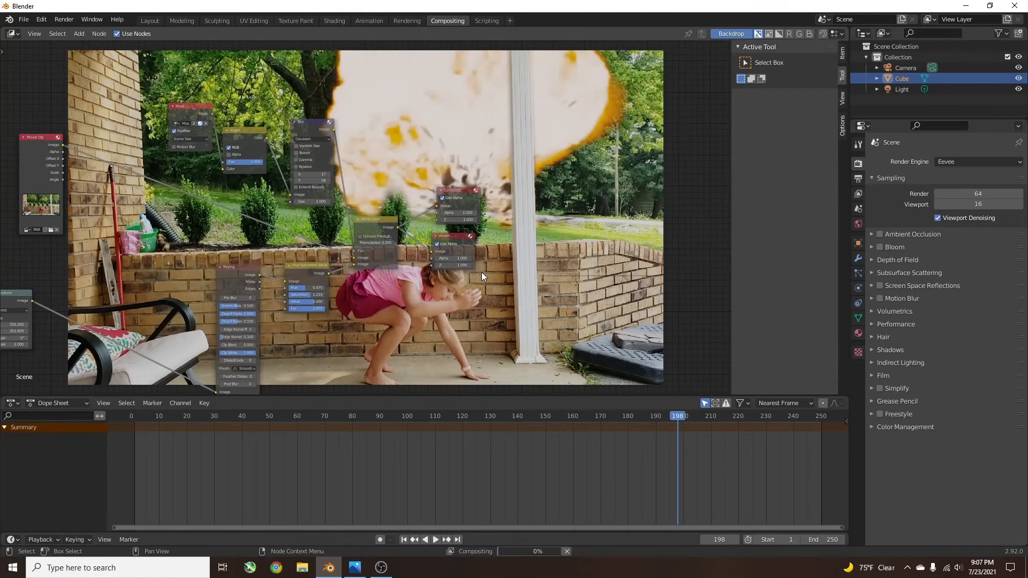
{"action": "key", "text": "Left"}
{"action": "key", "text": "Left"}
{"action": "key", "text": "Left"}
{"action": "key", "text": "Left"}
{"action": "key", "text": "Left"}
{"action": "key", "text": "Left"}
{"action": "key", "text": "Left"}
{"action": "key", "text": "Left"}
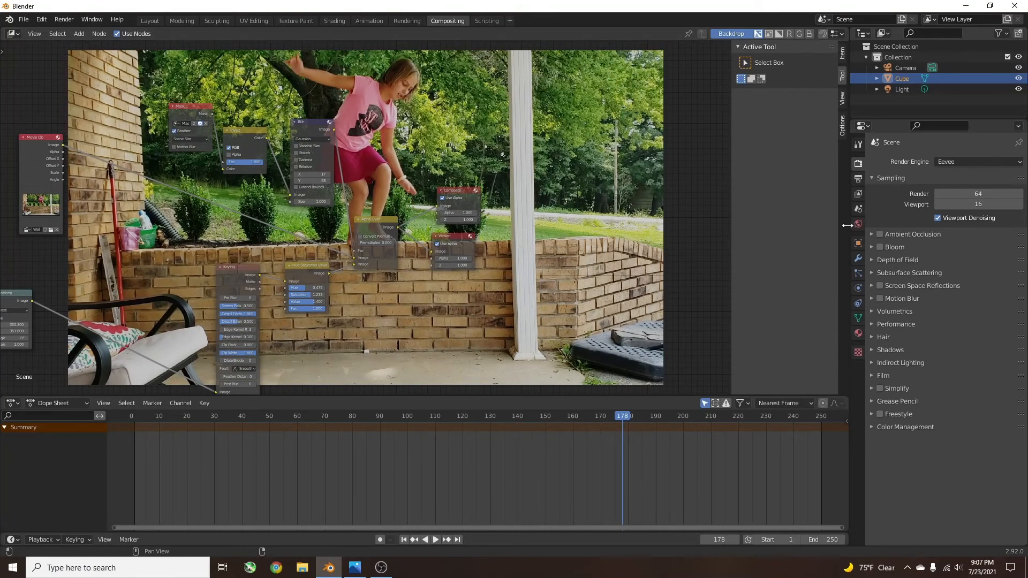
- Set the render output path to a file named "tutorial explosion" on the Desktop
{"action": "left_click", "coordinate": [861, 179]}
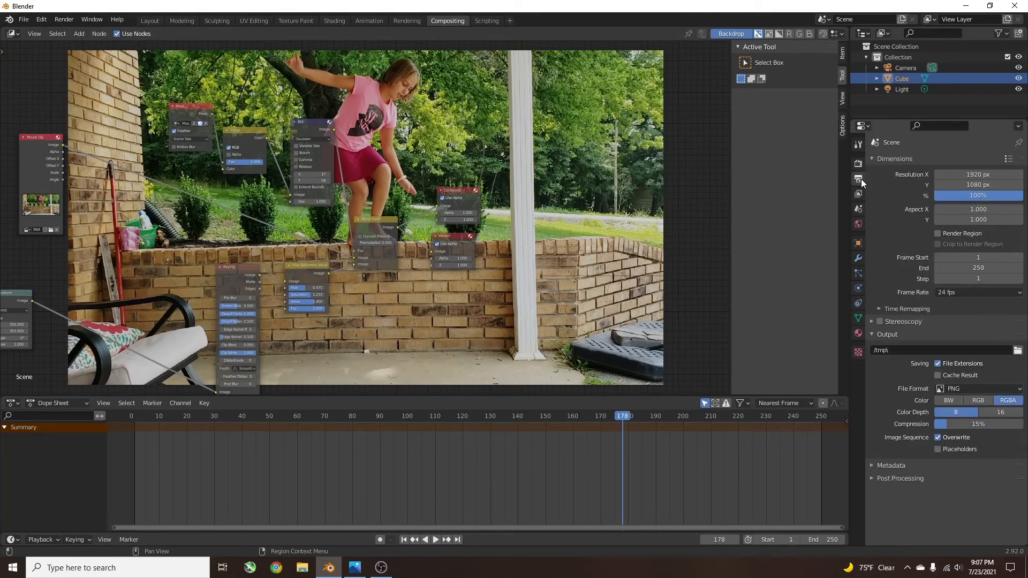
{"action": "left_click", "coordinate": [1018, 350]}
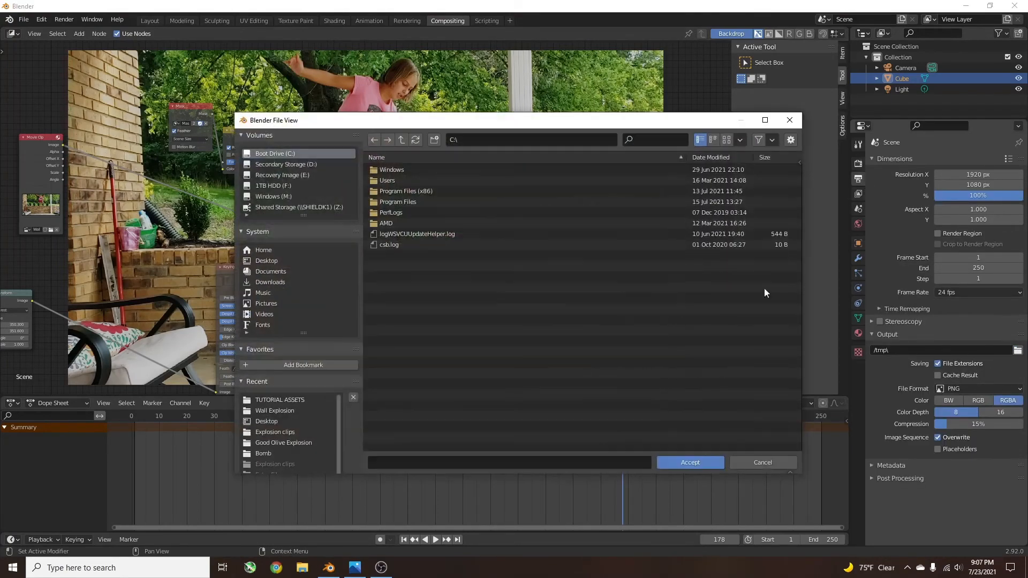
{"action": "left_click", "coordinate": [282, 261]}
{"action": "left_click", "coordinate": [414, 461]}
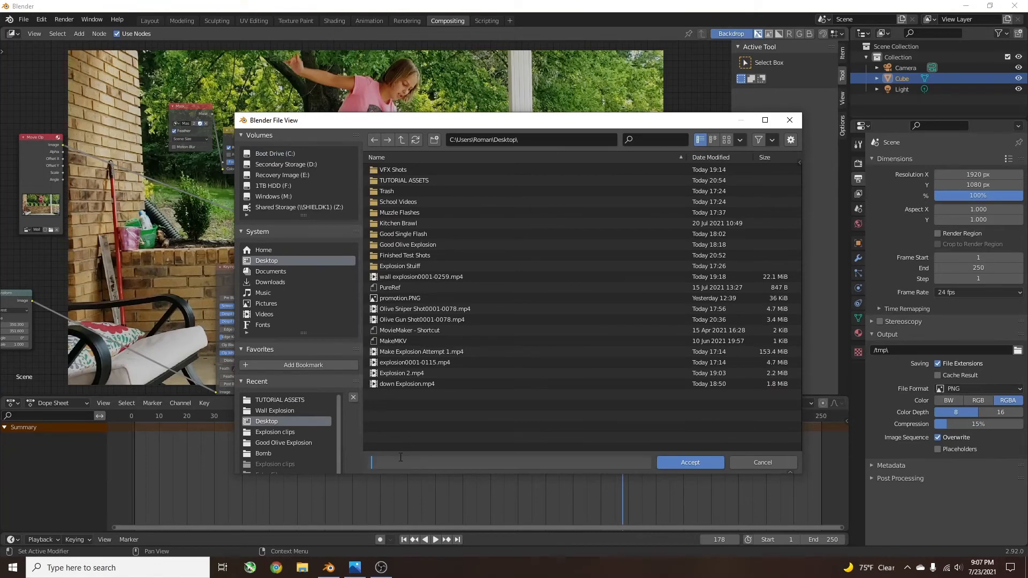
{"action": "type", "text": "tutorial explosion"}
{"action": "key", "text": "Return"}
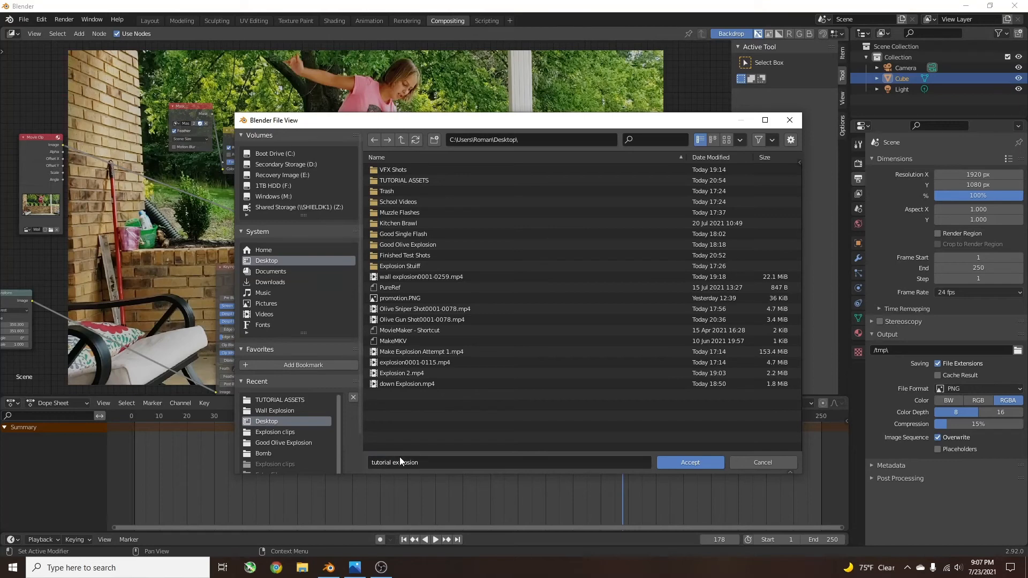
{"action": "left_click", "coordinate": [696, 463]}
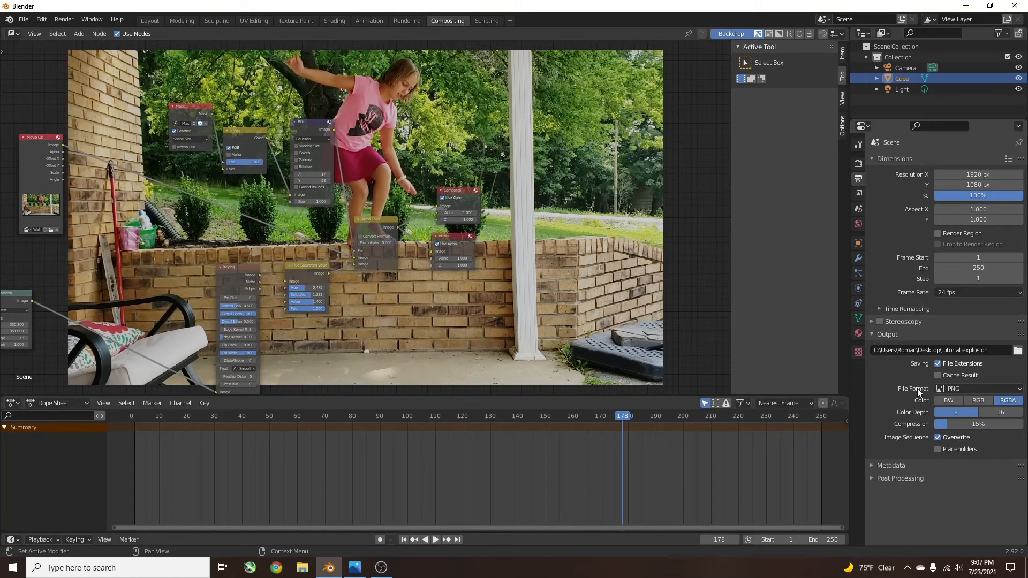
- Set the output file format to FFmpeg Video with an MPEG-4 container and High Quality output
{"action": "left_click", "coordinate": [967, 388]}
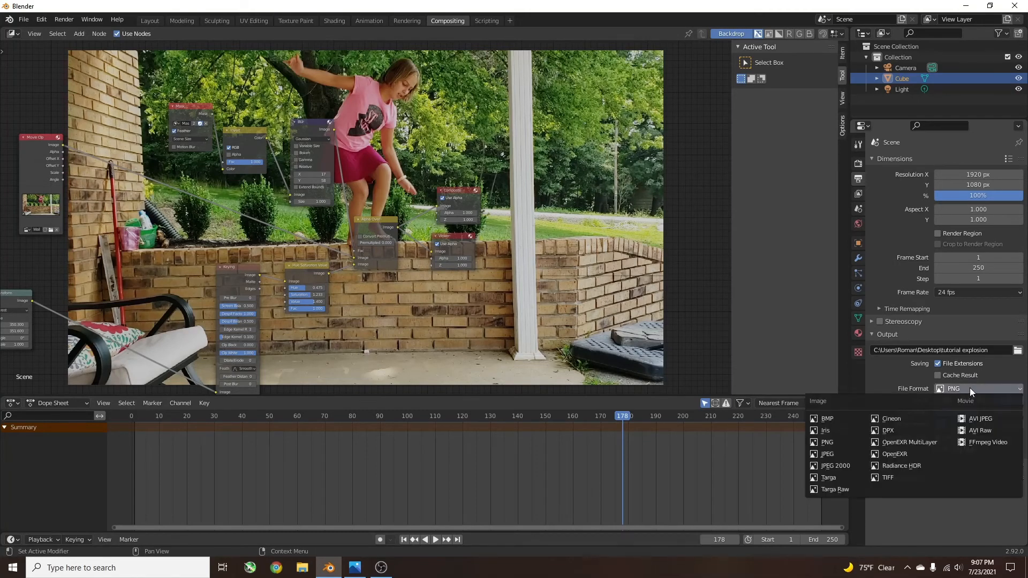
{"action": "left_click", "coordinate": [989, 444]}
{"action": "left_click", "coordinate": [913, 416]}
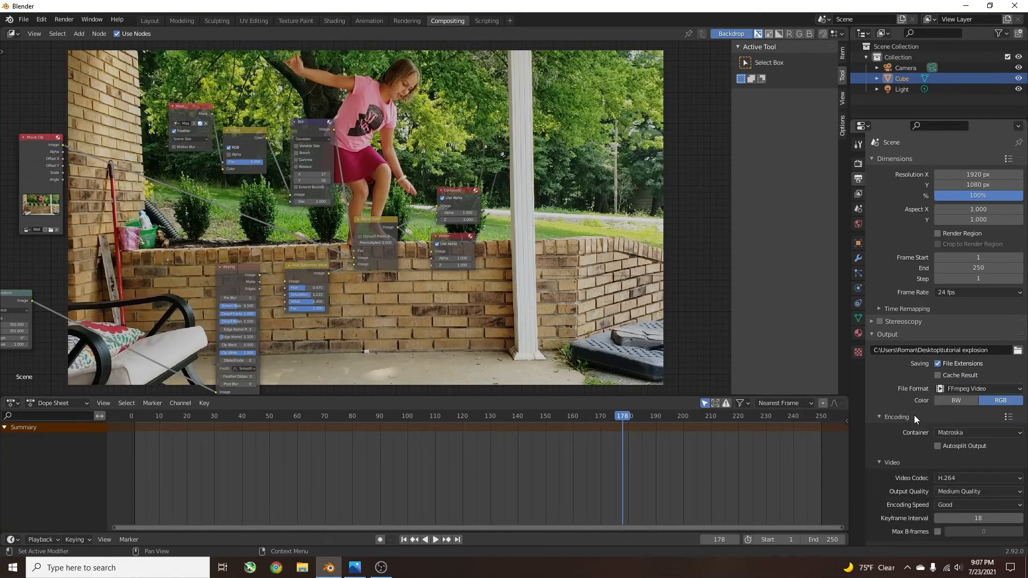
{"action": "left_click", "coordinate": [964, 433]}
{"action": "left_click", "coordinate": [898, 419]}
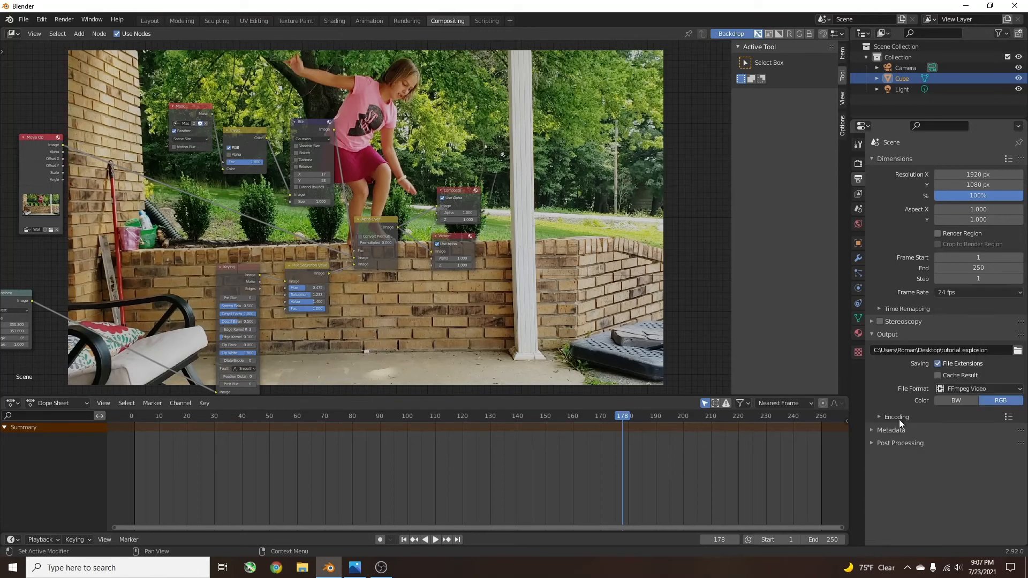
{"action": "left_click", "coordinate": [899, 419]}
{"action": "left_click", "coordinate": [962, 432]}
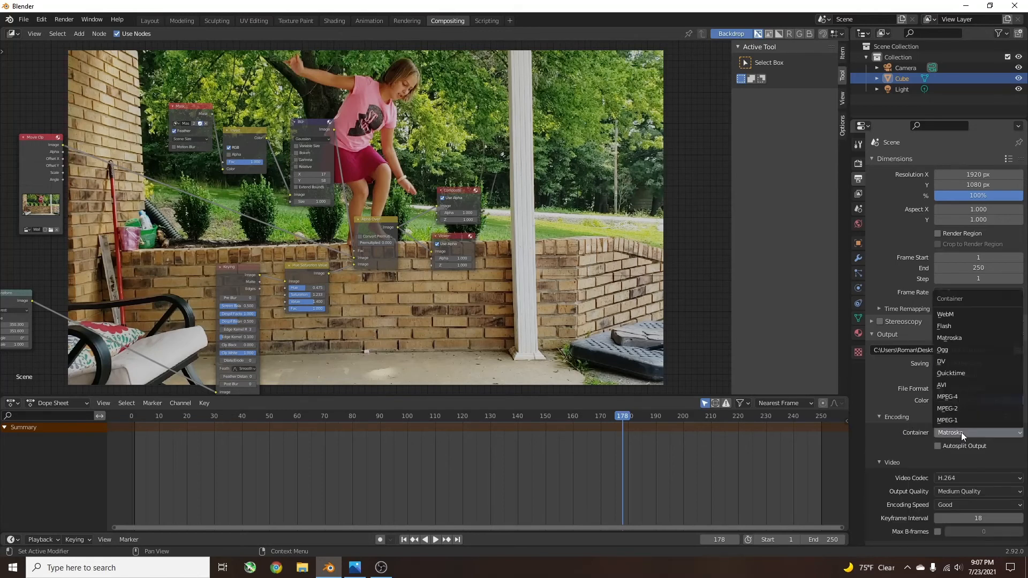
{"action": "left_click", "coordinate": [964, 396]}
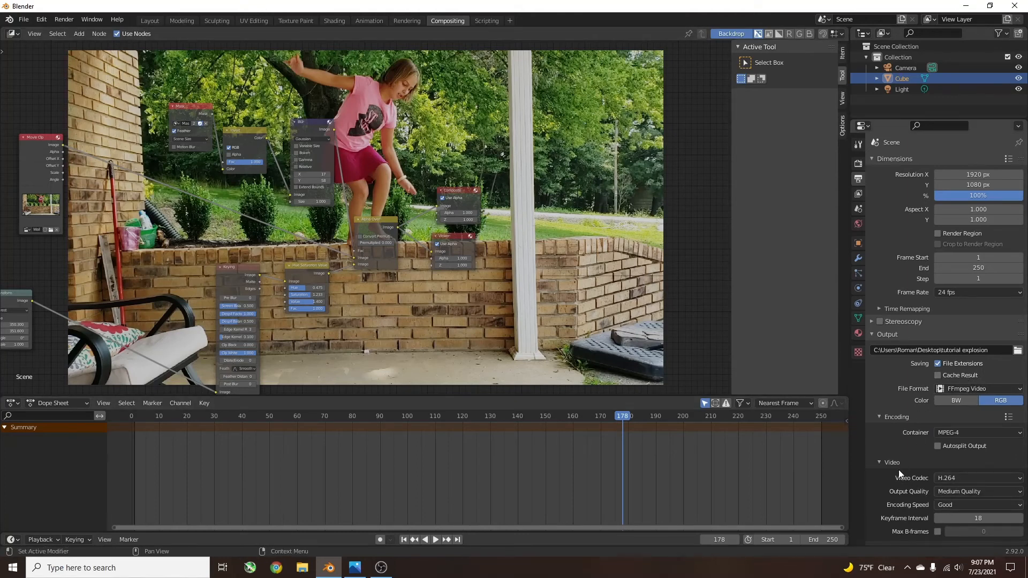
{"action": "left_click", "coordinate": [953, 492]}
{"action": "left_click", "coordinate": [961, 448]}
- Render the full animation and zoom out the render result to fit the whole frame
{"action": "left_click", "coordinate": [73, 18]}
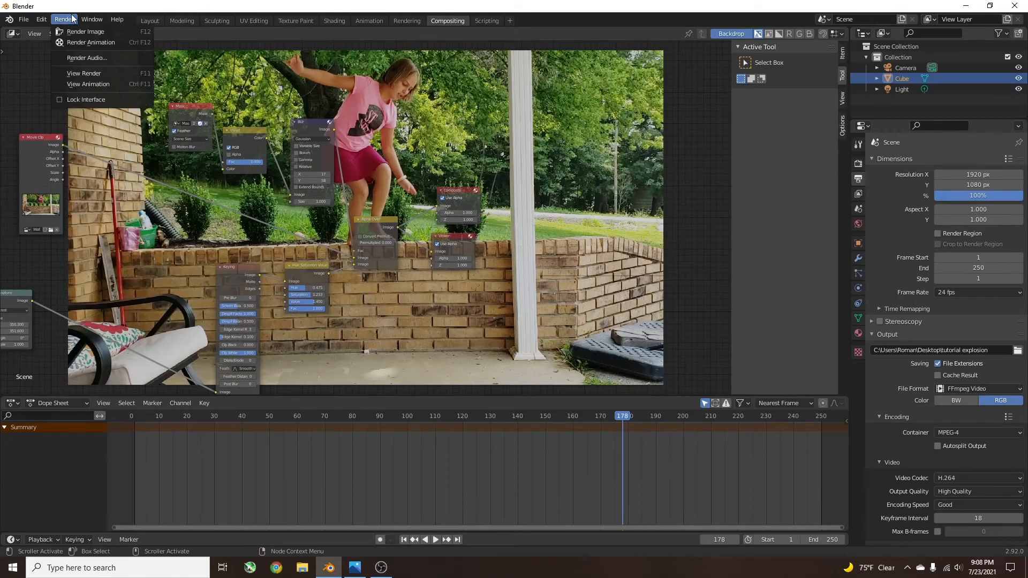
{"action": "left_click", "coordinate": [113, 43]}
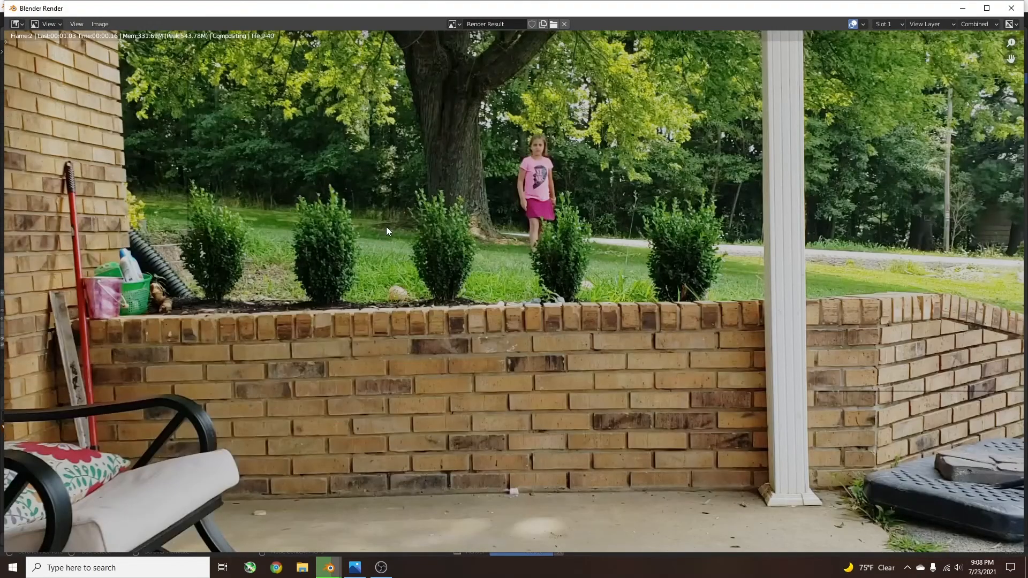
{"action": "scroll", "coordinate": [576, 293], "scroll_direction": "down", "scroll_amount": 2}
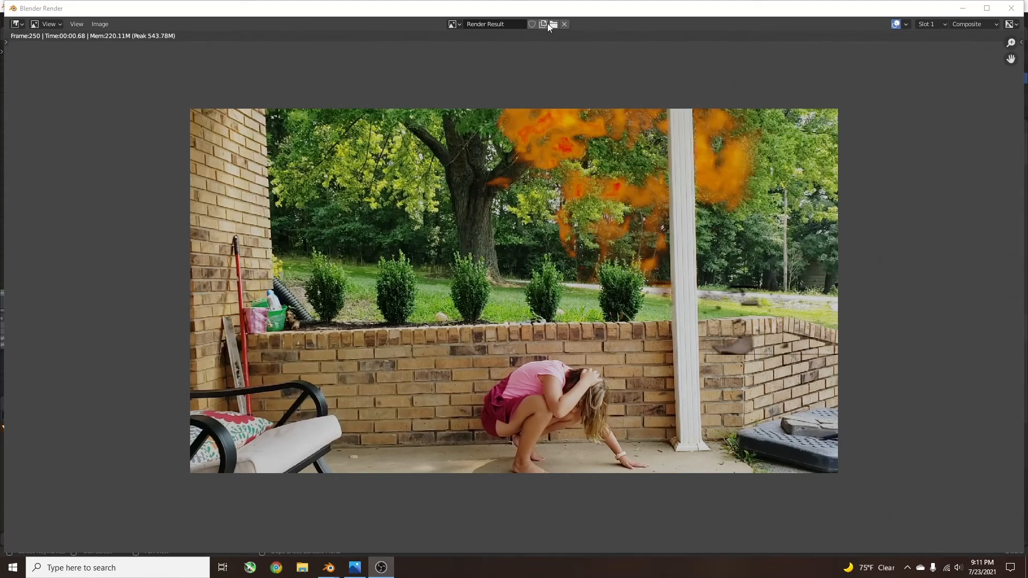
- Minimize the Blender windows and play the rendered "tutorial explosion" video from the desktop in full screen
{"action": "left_click", "coordinate": [960, 12]}
{"action": "left_click", "coordinate": [960, 11]}
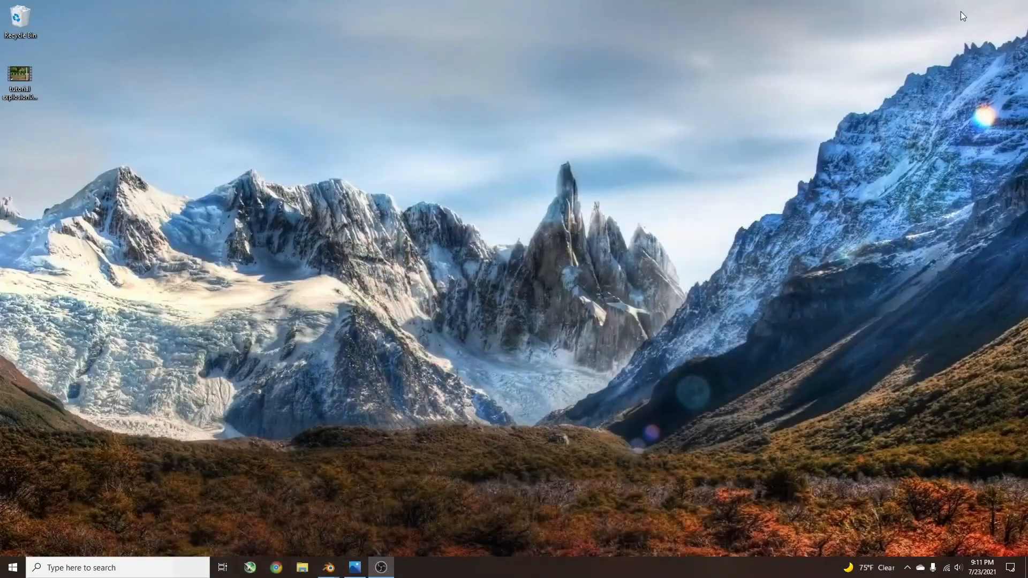
{"action": "left_click_drag", "start_coordinate": [358, 269], "coordinate": [284, 152]}
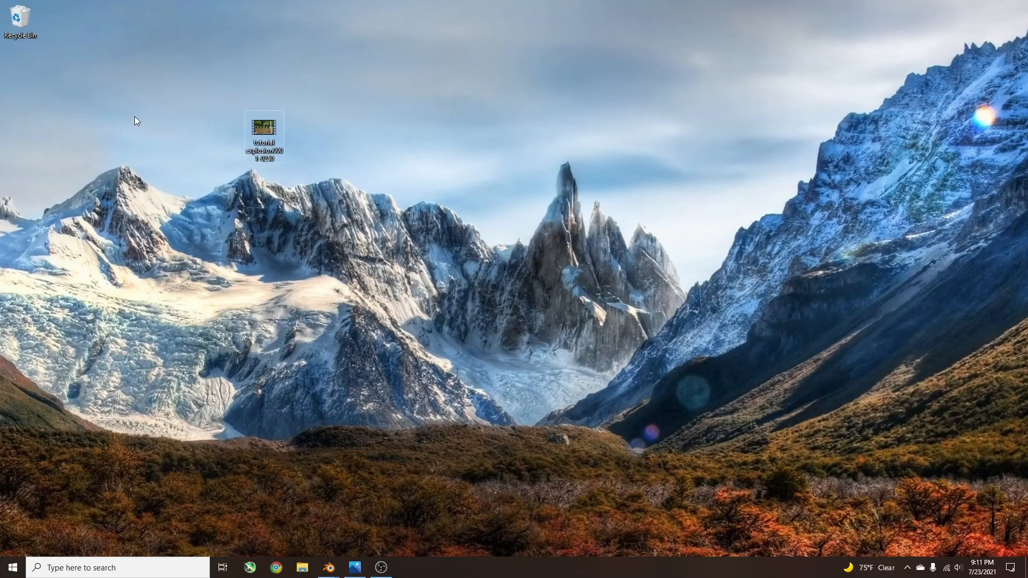
{"action": "double_click", "coordinate": [258, 128]}
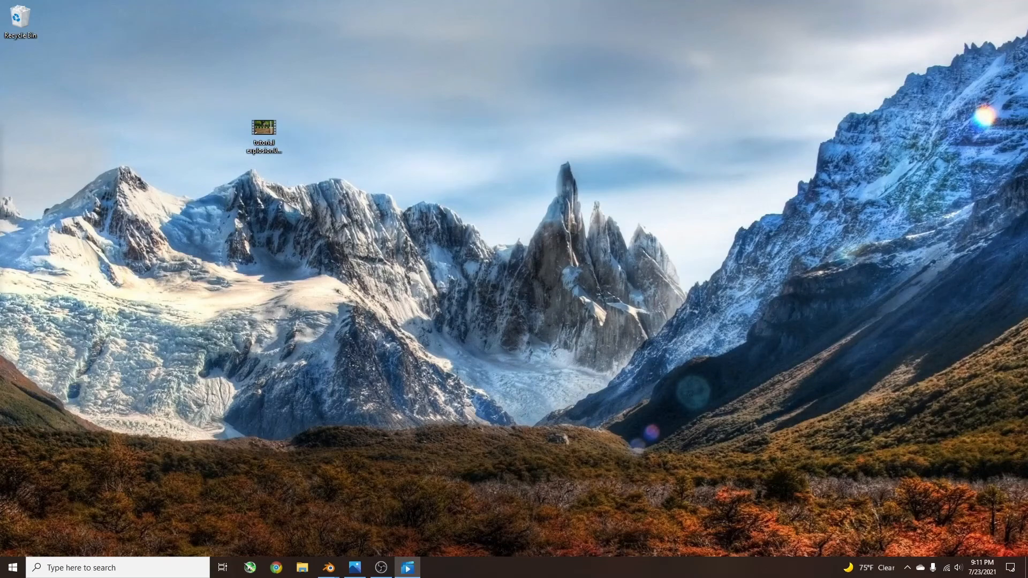
{"action": "left_click_drag", "start_coordinate": [0, 144], "coordinate": [486, 122]}
{"action": "double_click", "coordinate": [536, 187]}
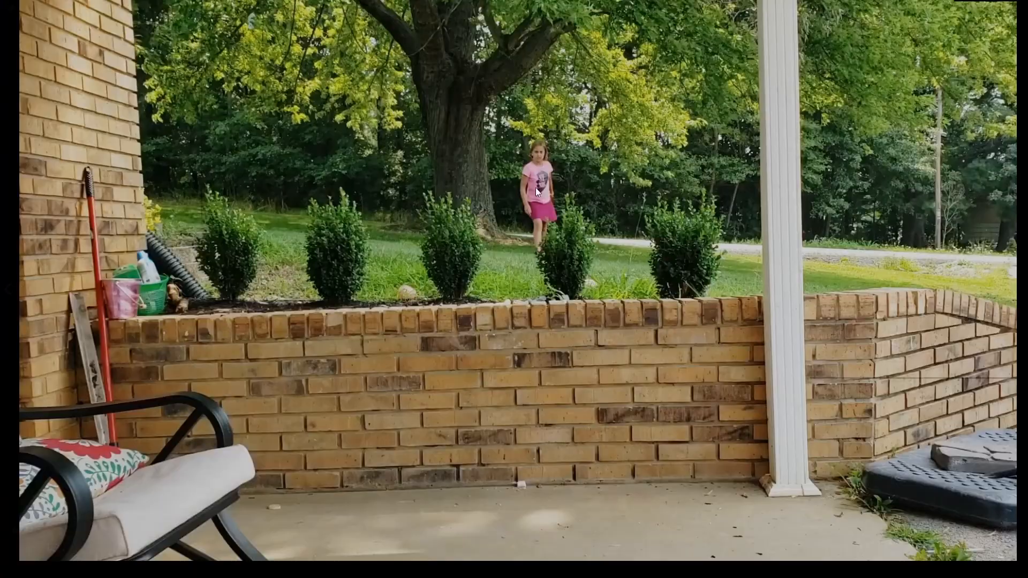